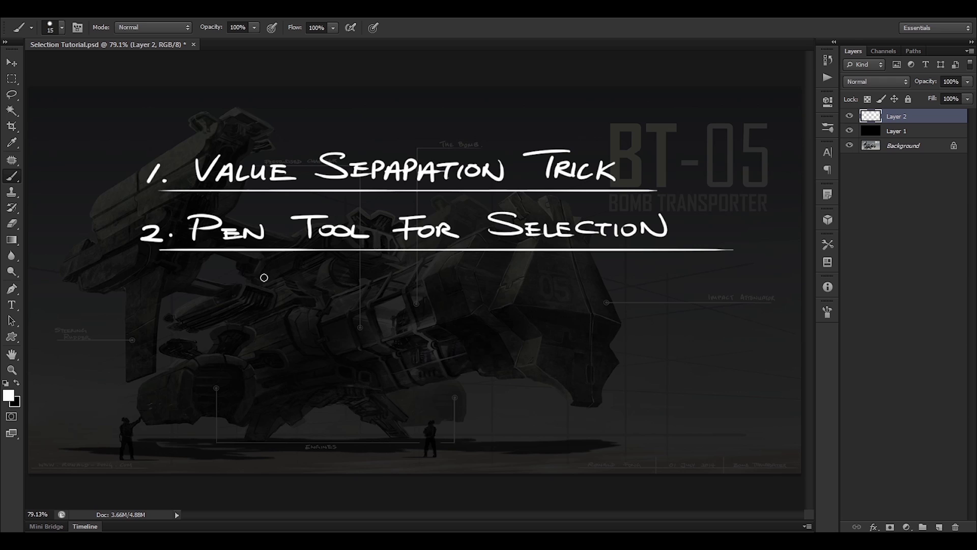
Step: Add a new layer above the handwritten notes and fill it with white
key(ctrl+shift+n)
key(Return)
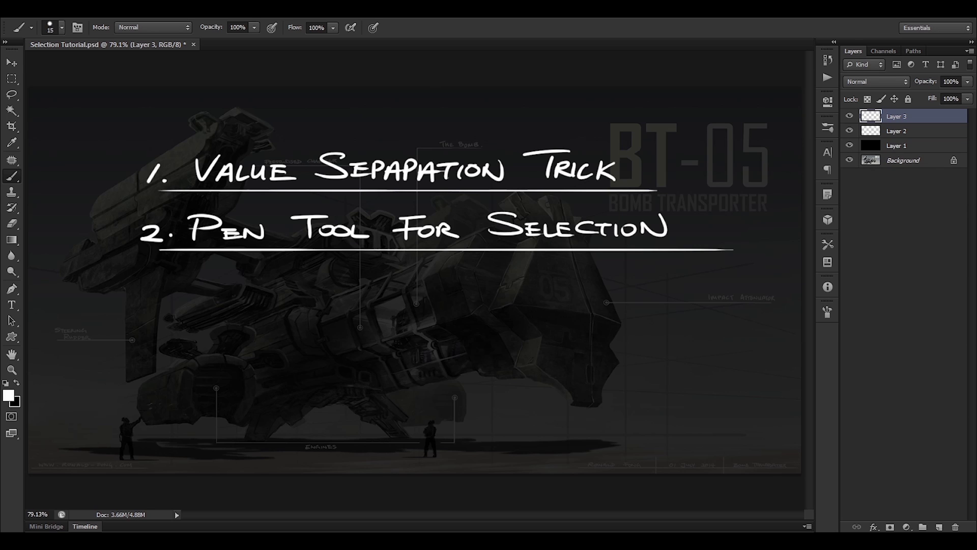
key(ctrl+BackSpace)
key(alt+BackSpace)
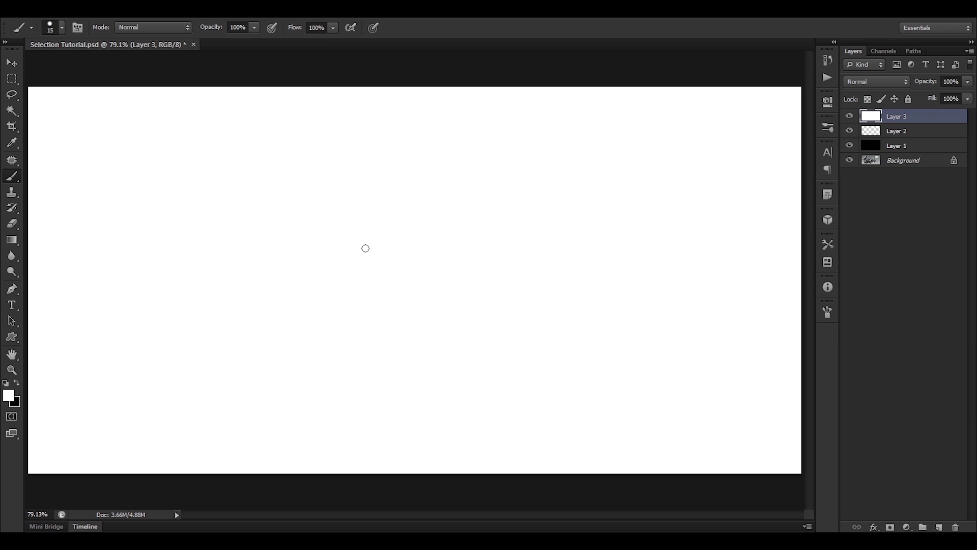
Step: Sketch the outline of a three-dimensional box in perspective with a 9 px dark grey brush
key(x)
click(8, 395)
click(152, 280)
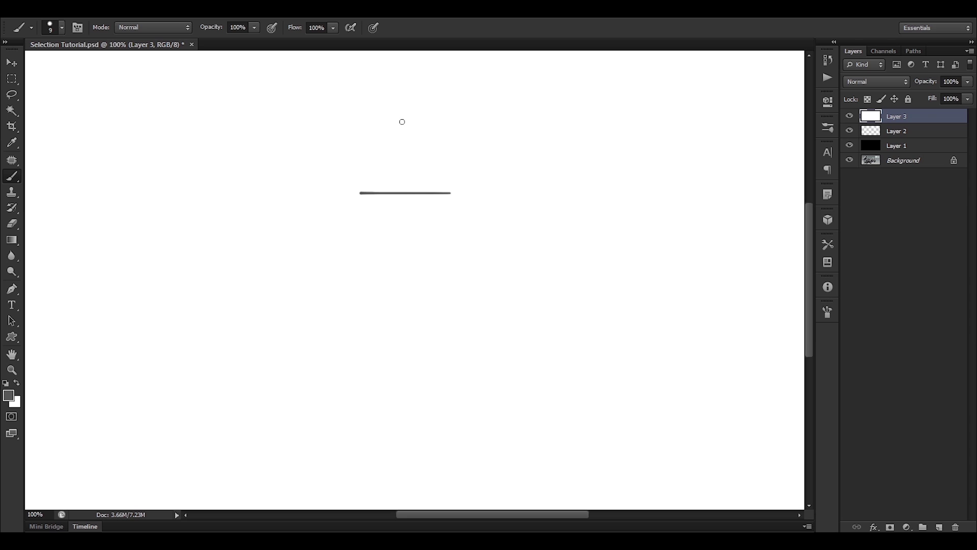
key(ctrl+z)
drag(473, 214, 395, 245)
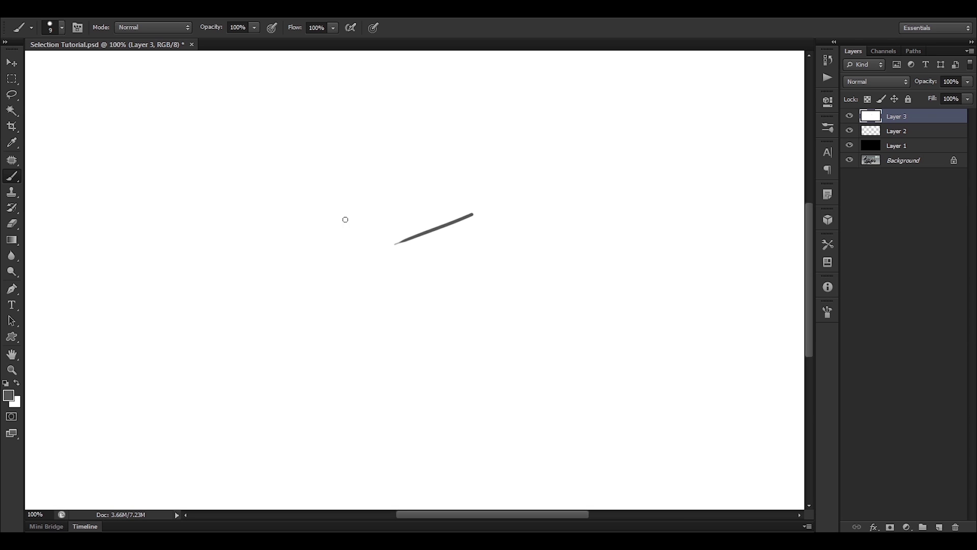
mouse_move(308, 225)
mouse_down()
mouse_move(409, 249)
mouse_move(398, 336)
mouse_up()
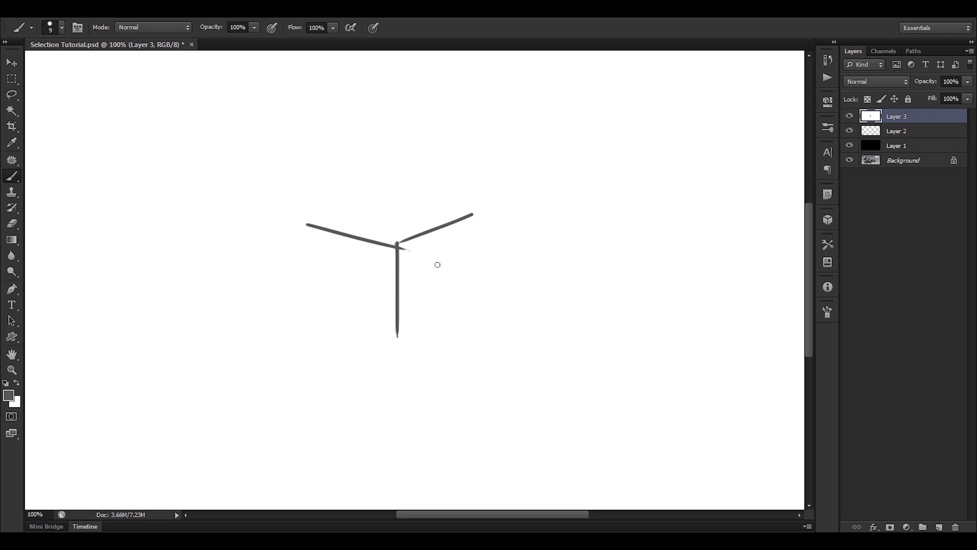
mouse_move(465, 220)
mouse_down()
mouse_move(462, 292)
mouse_move(397, 342)
mouse_up()
mouse_move(329, 230)
mouse_down()
mouse_move(329, 302)
mouse_move(414, 339)
mouse_up()
drag(330, 230, 410, 203)
mouse_move(347, 228)
mouse_down()
mouse_move(387, 216)
mouse_move(488, 222)
mouse_up()
Step: Lasso the sketched box, copy it to a new layer and stretch the copy slightly larger with Free Transform
key(l)
drag(305, 153, 295, 144)
key(ctrl+j)
key(ctrl+t)
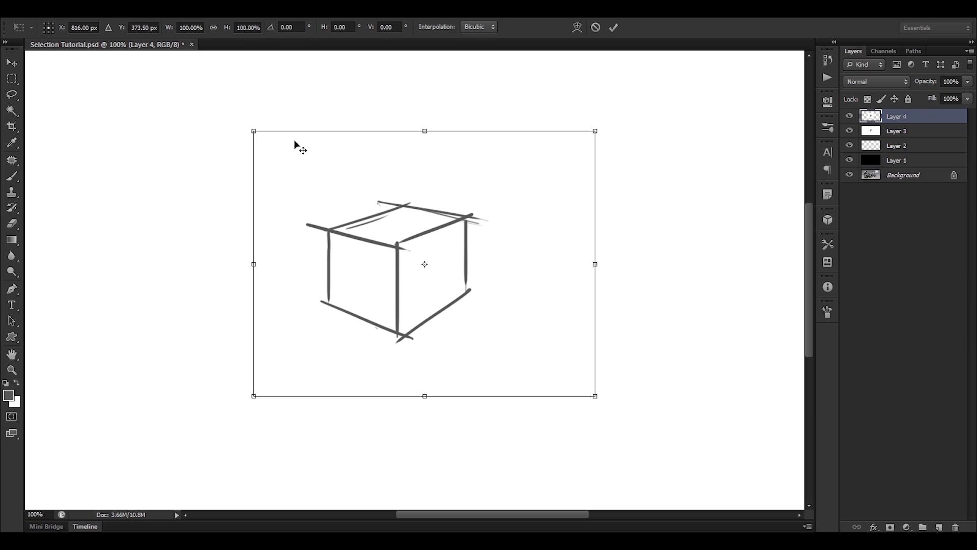
drag(253, 395, 249, 407)
mouse_move(253, 130)
mouse_down()
mouse_move(238, 127)
mouse_move(232, 104)
mouse_up()
key(Return)
Step: Paint the inside of the box solid dark grey, adjusting the brush size to stay within its outline
key(b)
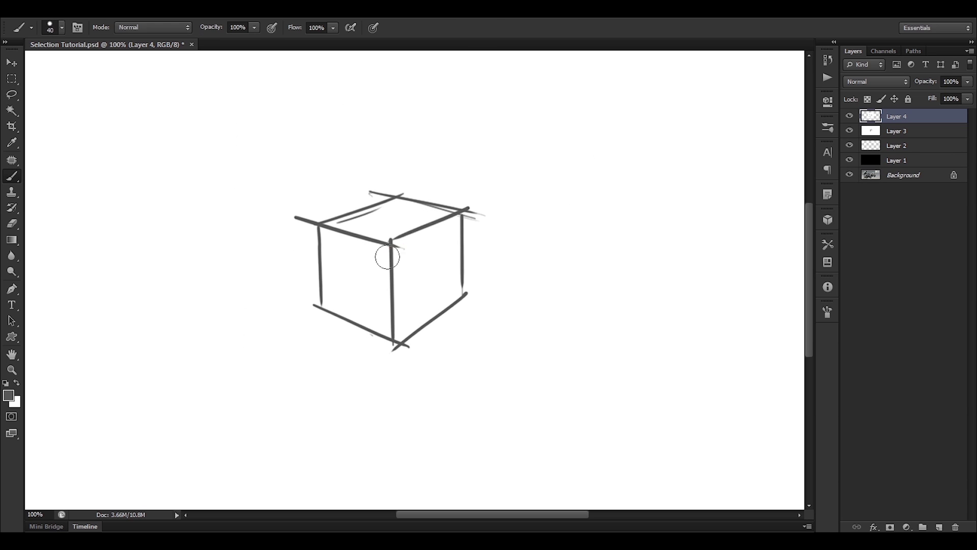
mouse_move(388, 257)
mouse_down()
mouse_move(384, 310)
mouse_move(373, 252)
mouse_up()
alt+right_click(402, 231)
mouse_move(408, 216)
mouse_down()
mouse_move(341, 225)
mouse_move(444, 213)
mouse_move(456, 293)
mouse_up()
alt+right_click(450, 252)
drag(329, 300, 407, 334)
drag(349, 319, 420, 328)
drag(324, 235, 326, 295)
alt+right_click(380, 213)
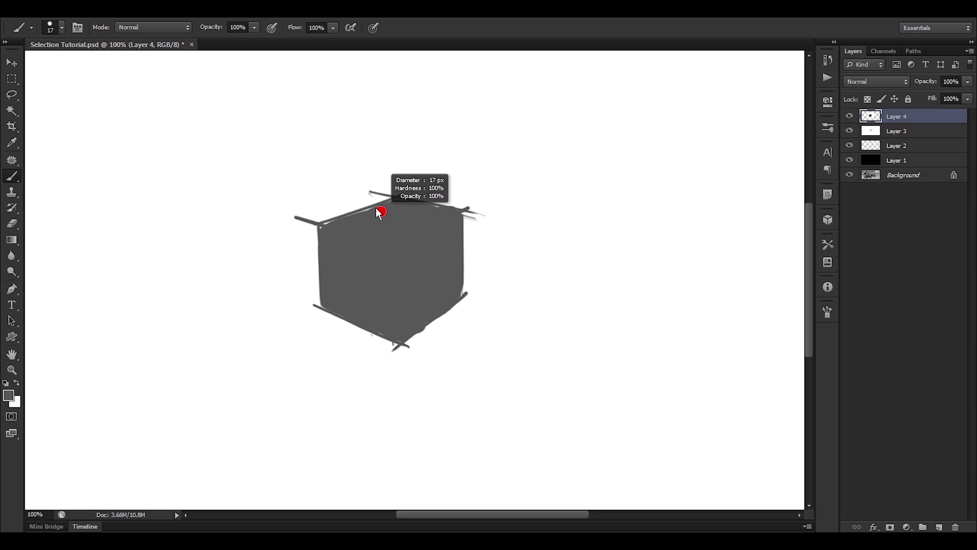
drag(446, 239, 425, 249)
Step: Paint a rough dark grey spaceship silhouette with a long pointed nose to the right of the box
alt+right_click(560, 259)
alt+right_click(561, 260)
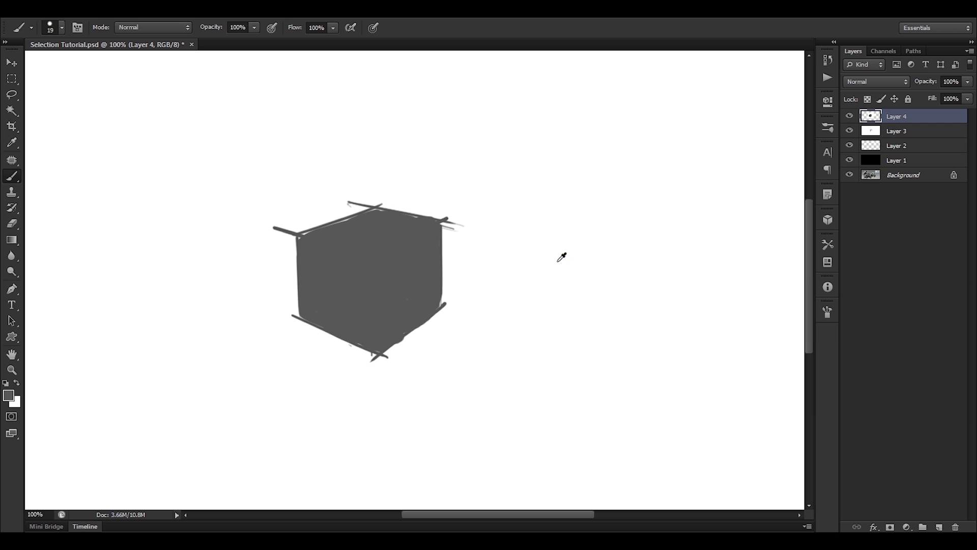
alt+right_click(572, 216)
mouse_move(626, 241)
mouse_down()
mouse_move(656, 229)
mouse_move(532, 264)
mouse_move(634, 243)
mouse_move(614, 247)
mouse_move(645, 213)
mouse_move(676, 223)
mouse_up()
mouse_move(671, 187)
mouse_down()
mouse_move(718, 212)
mouse_move(692, 173)
mouse_move(672, 194)
mouse_move(629, 185)
mouse_move(640, 176)
mouse_move(616, 187)
mouse_move(641, 175)
mouse_move(623, 190)
mouse_move(646, 246)
mouse_move(681, 268)
mouse_move(632, 276)
mouse_move(662, 253)
mouse_move(666, 233)
mouse_move(695, 219)
mouse_move(670, 237)
mouse_up()
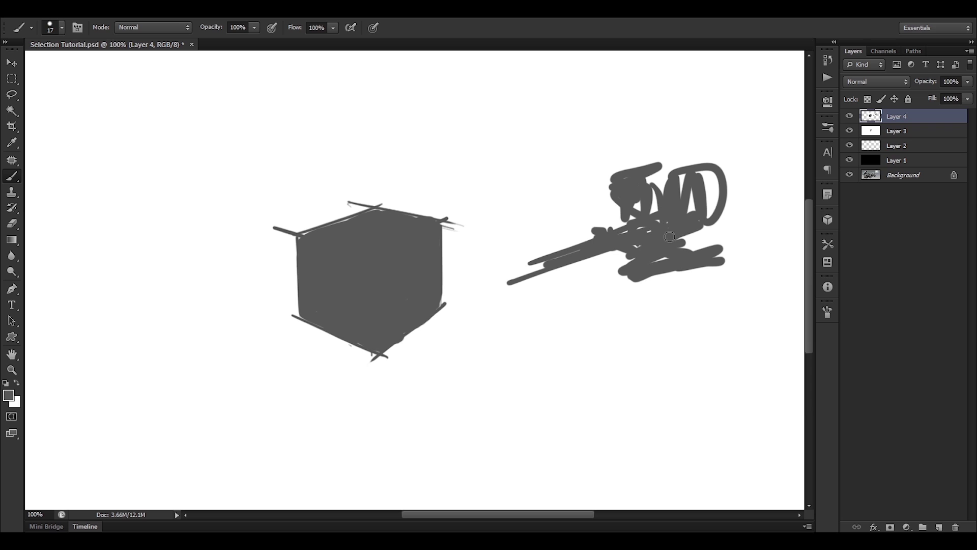
mouse_move(605, 237)
mouse_down()
mouse_move(570, 260)
mouse_move(548, 259)
mouse_move(607, 249)
mouse_up()
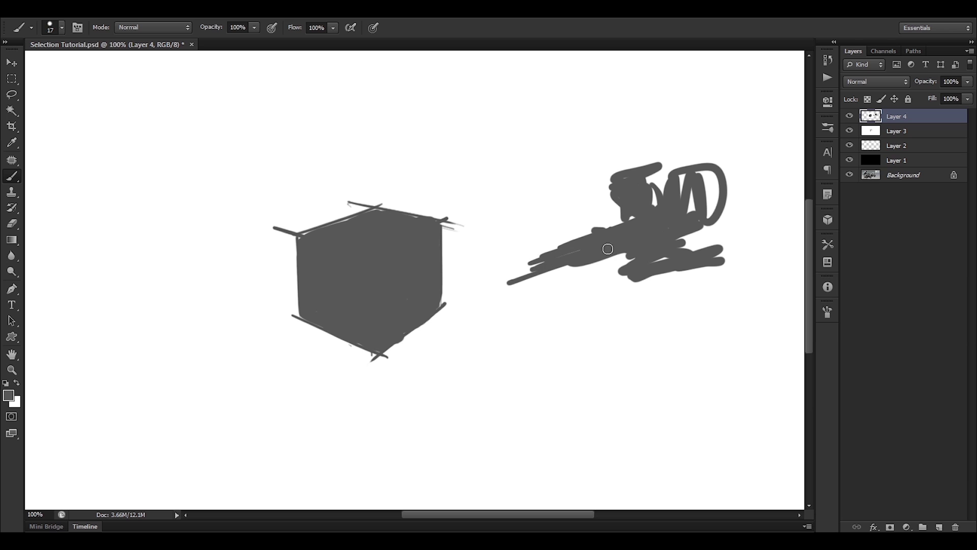
Step: Select the box's top face with the Lasso tool, extending the selection to follow the face's front edges
key(l)
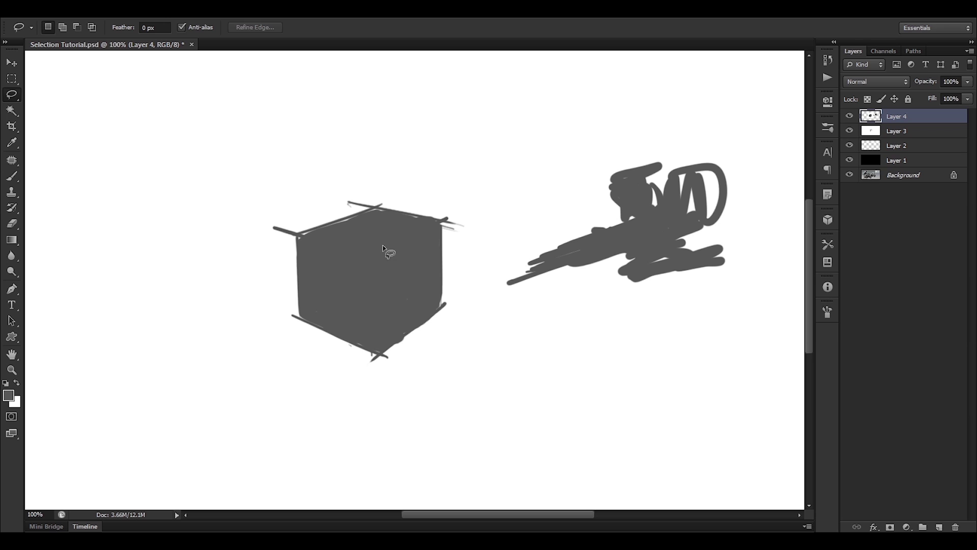
mouse_move(473, 199)
mouse_down()
mouse_move(375, 256)
mouse_move(293, 239)
mouse_move(258, 192)
mouse_move(460, 140)
mouse_move(453, 186)
mouse_move(473, 197)
mouse_up()
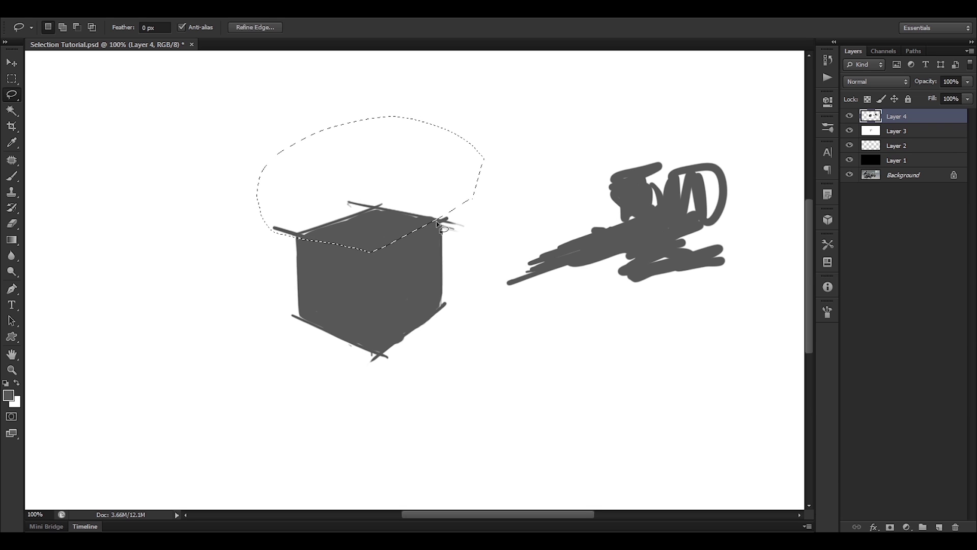
key(shift)
mouse_move(329, 246)
mouse_down()
mouse_move(357, 254)
mouse_move(425, 235)
mouse_move(332, 117)
mouse_move(321, 127)
mouse_up()
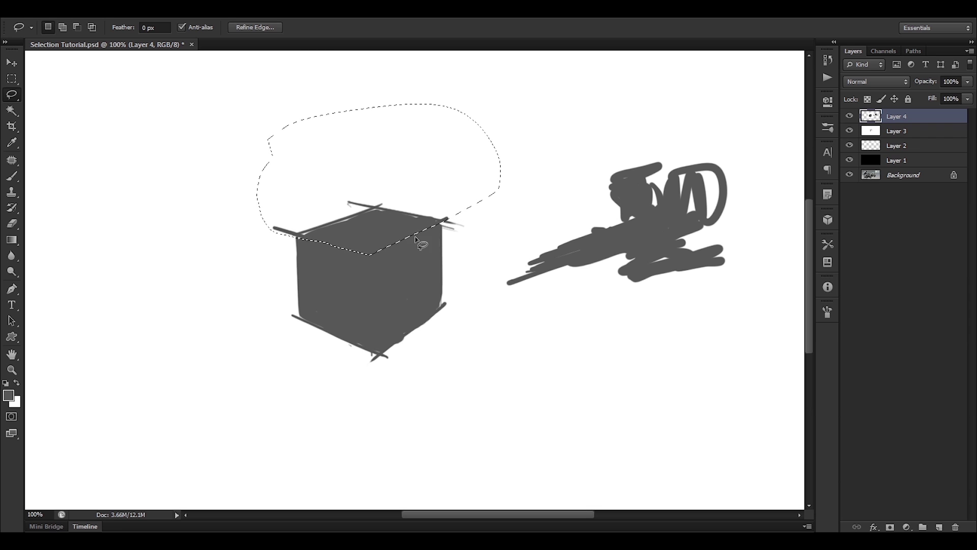
Step: Lighten the selected top face with the Dodge tool set to Shadows at 100% exposure, and deselect it
click(12, 271)
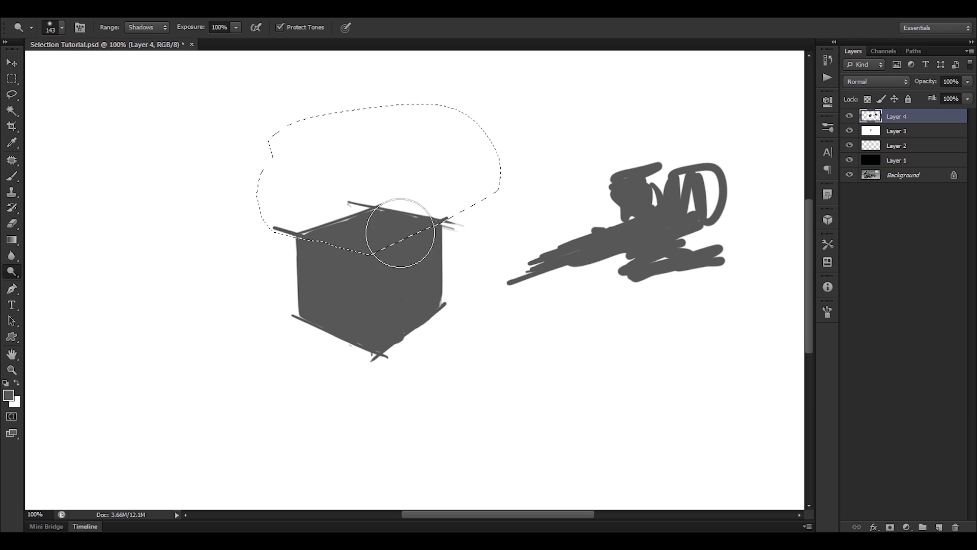
mouse_move(438, 222)
mouse_down()
mouse_move(360, 242)
mouse_move(394, 240)
mouse_move(358, 232)
mouse_move(355, 256)
mouse_move(432, 233)
mouse_move(320, 250)
mouse_up()
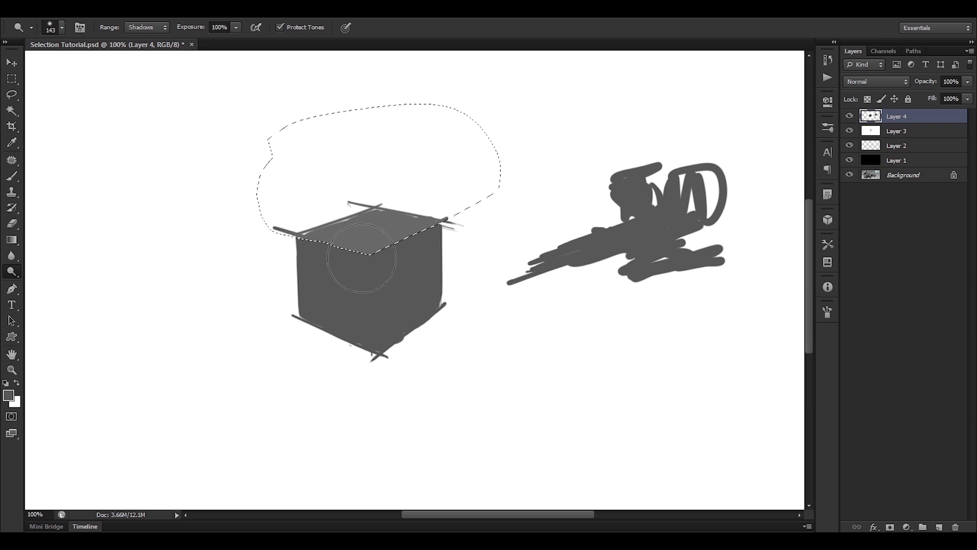
key(ctrl+d)
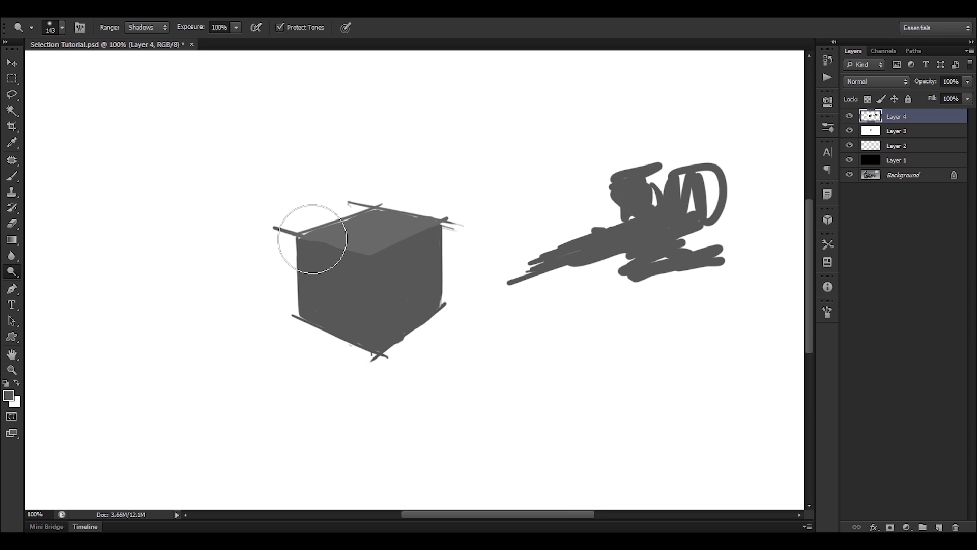
key(ctrl+shift+d)
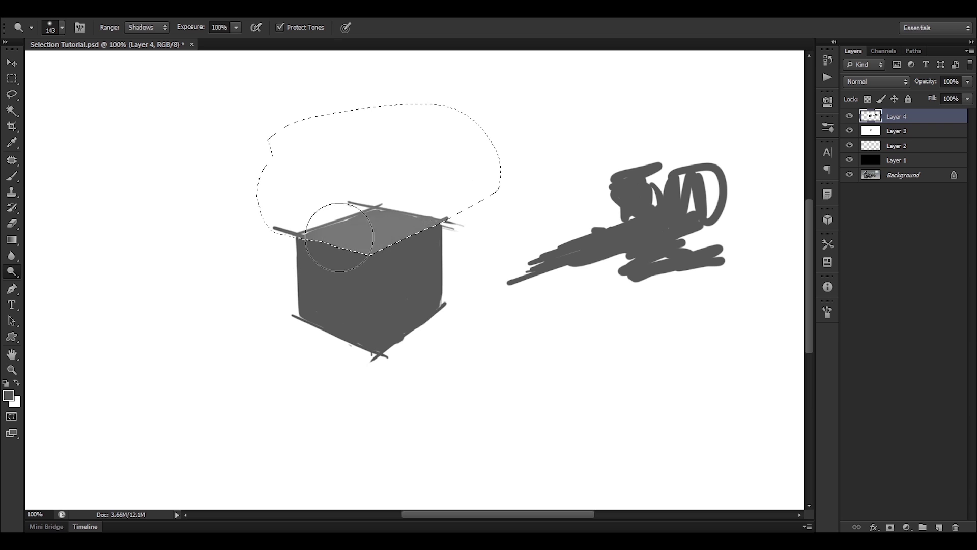
key(ctrl+d)
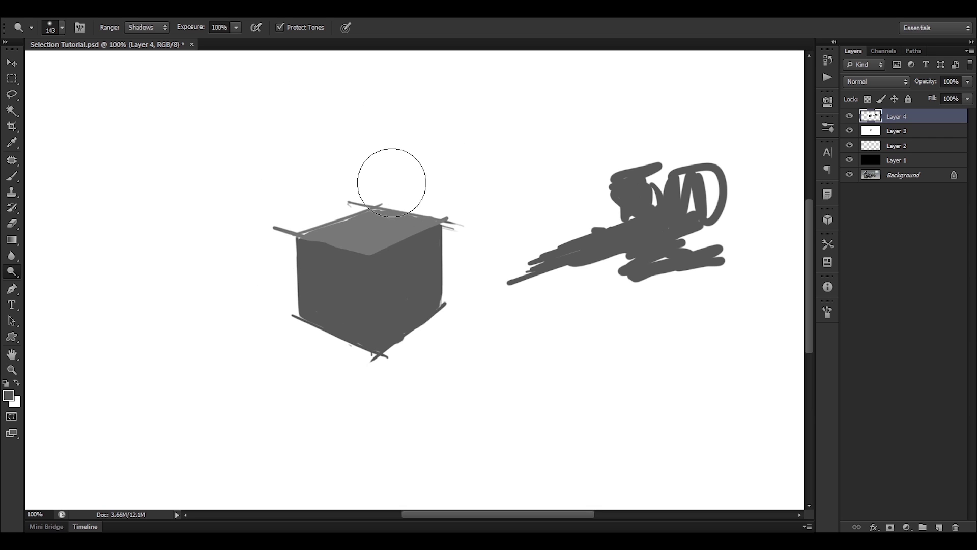
Step: Sketch a small light source above the box's upper left with an arrow pointing at the box, using a 4 px brush
key(b)
drag(272, 156, 267, 157)
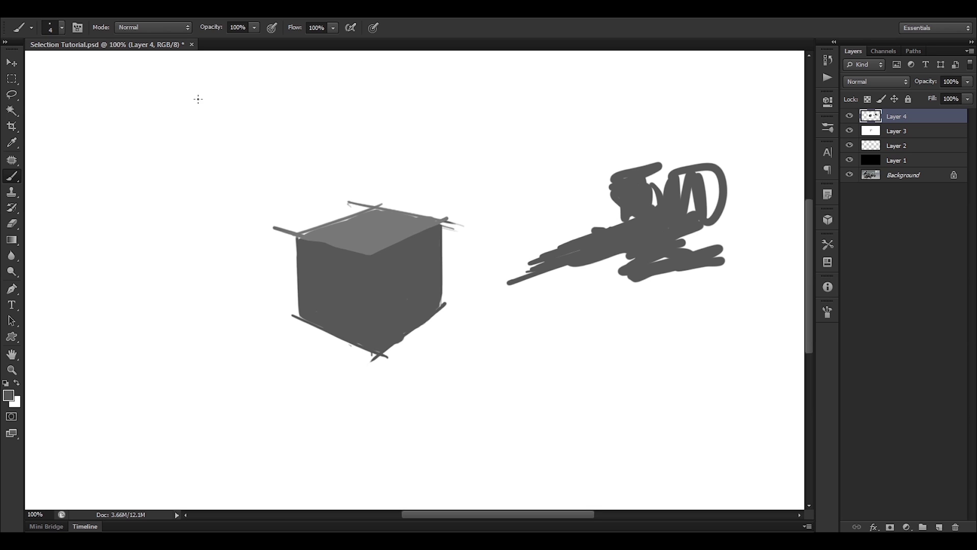
mouse_move(197, 98)
mouse_down()
mouse_move(227, 114)
mouse_move(212, 122)
mouse_move(226, 128)
mouse_move(251, 122)
mouse_move(303, 197)
mouse_up()
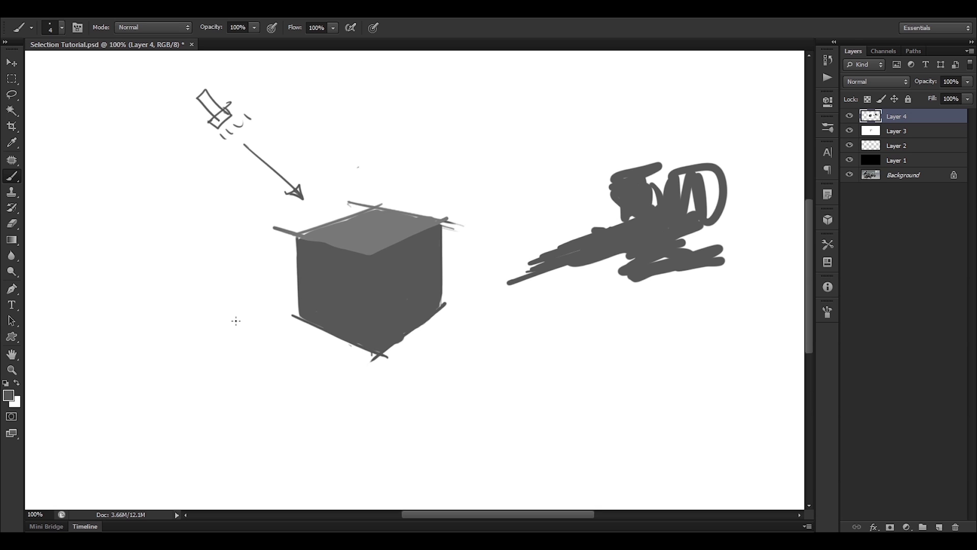
Step: Try sketching arrows toward the box's side faces to show the light direction, and undo those strokes
drag(158, 235, 232, 296)
drag(289, 324, 305, 321)
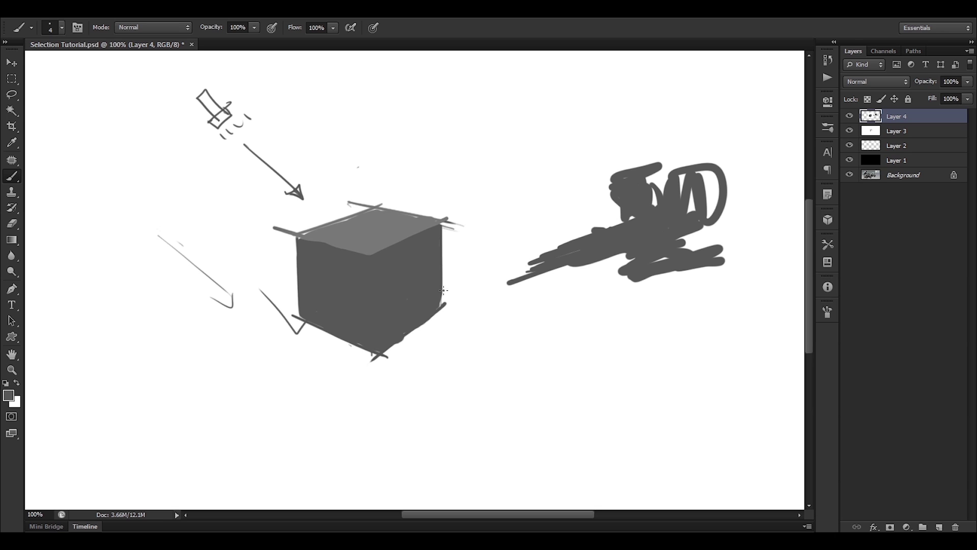
mouse_move(439, 311)
mouse_down()
mouse_move(468, 346)
mouse_move(449, 328)
mouse_up()
key(ctrl+alt+z)
key(ctrl+alt+z)
key(ctrl+alt+z)
key(ctrl+alt+z)
key(ctrl+alt+z)
Step: Lasso the box's left face, lighten it with the Dodge tool on Shadows at 10% exposure, and deselect it
key(l)
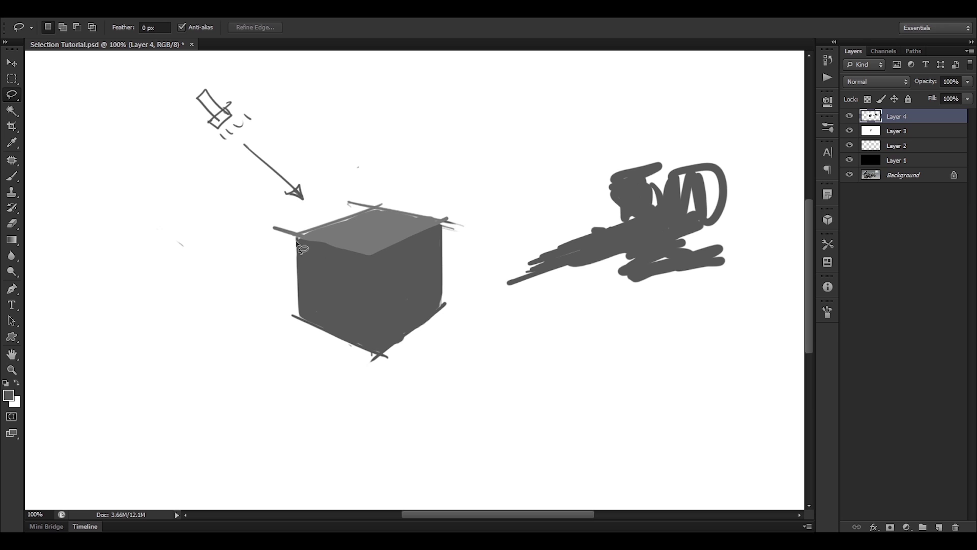
mouse_move(291, 235)
mouse_down()
mouse_move(365, 255)
mouse_move(377, 366)
mouse_move(216, 308)
mouse_move(289, 242)
mouse_up()
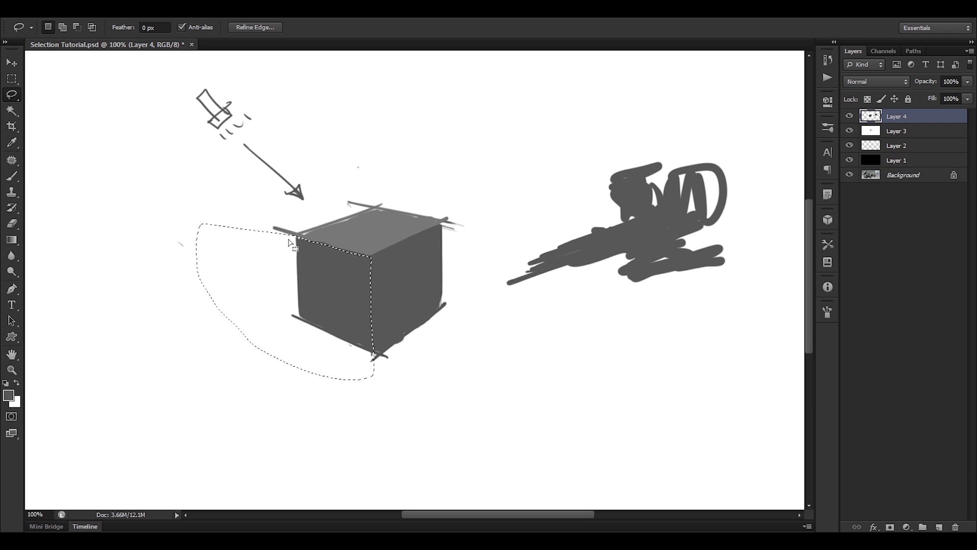
click(13, 273)
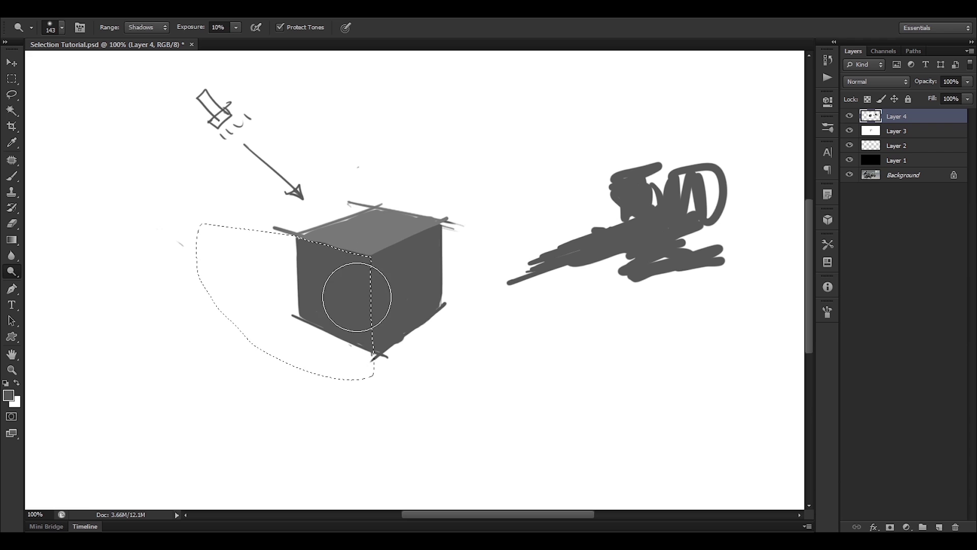
mouse_move(365, 272)
mouse_down()
mouse_move(344, 297)
mouse_move(316, 285)
mouse_move(353, 283)
mouse_move(352, 235)
mouse_move(318, 363)
mouse_up()
key(ctrl+d)
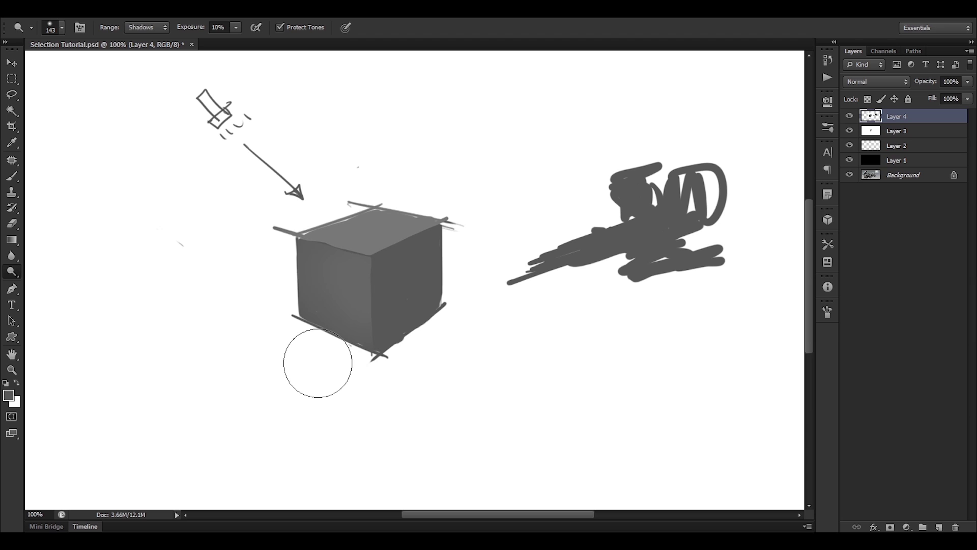
Step: Fill the gaps in the spaceship silhouette with dark grey and clean up its edges into a solid shape
key(b)
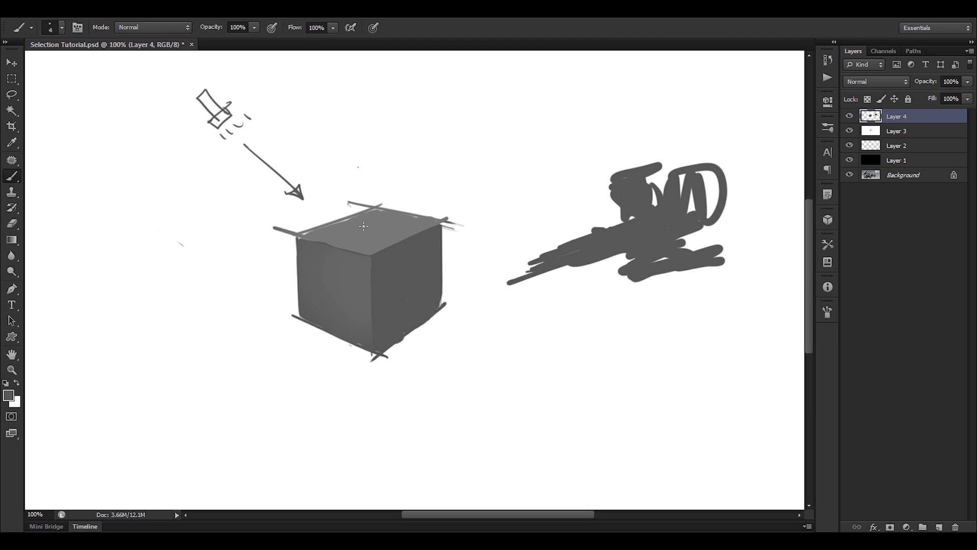
alt+click(336, 280)
drag(342, 280, 349, 276)
alt+click(661, 219)
mouse_move(694, 193)
mouse_down()
mouse_move(710, 193)
mouse_move(703, 211)
mouse_move(710, 178)
mouse_move(703, 196)
mouse_move(735, 175)
mouse_up()
mouse_move(654, 168)
mouse_down()
mouse_move(649, 201)
mouse_move(658, 175)
mouse_move(677, 174)
mouse_move(650, 170)
mouse_move(694, 160)
mouse_move(722, 189)
mouse_move(628, 218)
mouse_move(656, 201)
mouse_move(631, 197)
mouse_move(639, 207)
mouse_move(660, 196)
mouse_move(632, 208)
mouse_move(660, 202)
mouse_move(628, 232)
mouse_move(651, 224)
mouse_move(561, 252)
mouse_move(661, 232)
mouse_move(607, 252)
mouse_move(719, 251)
mouse_move(656, 269)
mouse_up()
alt+click(621, 215)
alt+click(655, 201)
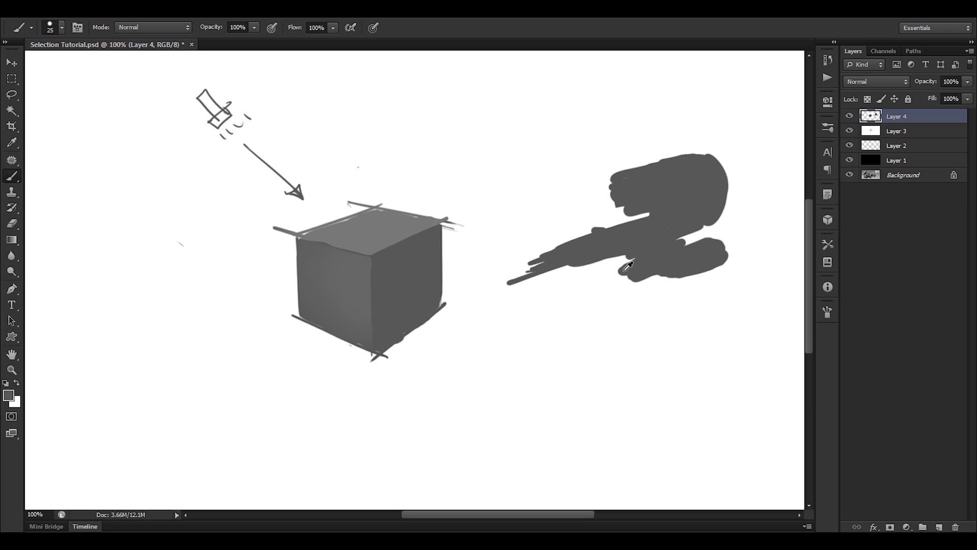
alt+right_click(632, 251)
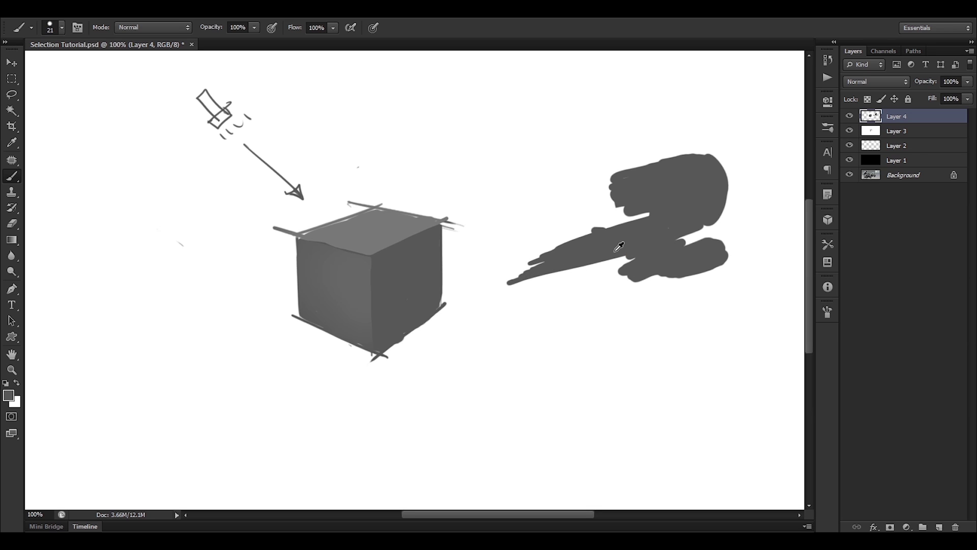
alt+right_click(676, 238)
drag(626, 204, 614, 194)
key(l)
key(alt+l)
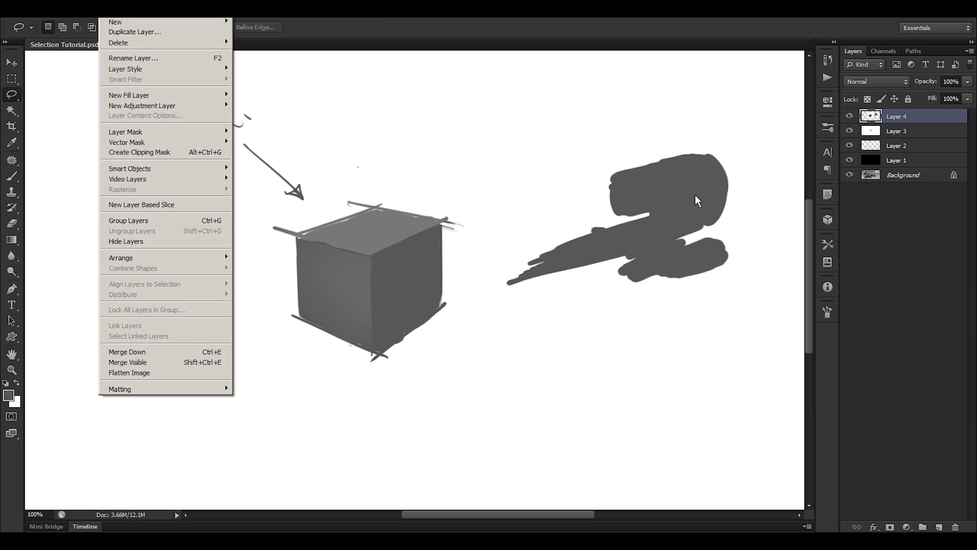
key(Escape)
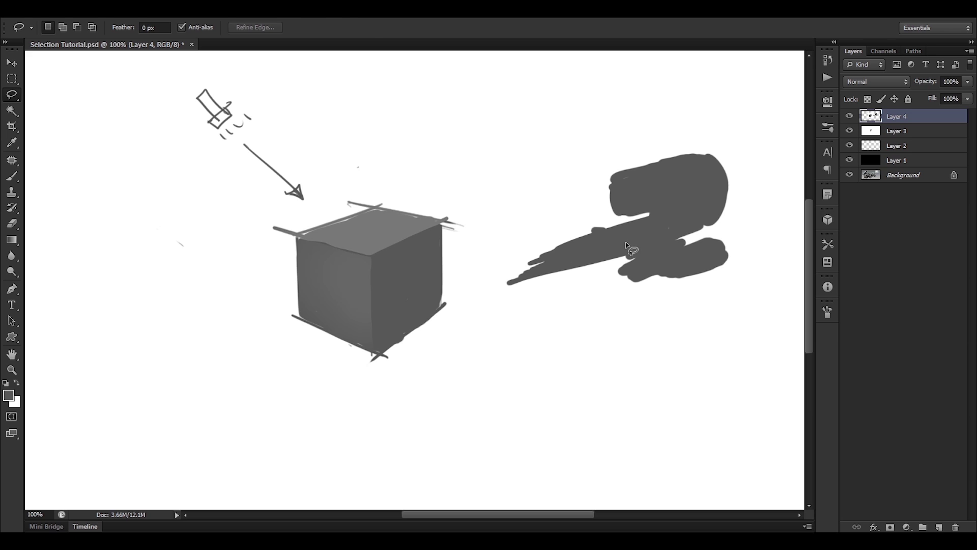
Step: Sketch a light source above the spaceship's upper left with an arrow pointing at the ship, using a 7 px brush
key(b)
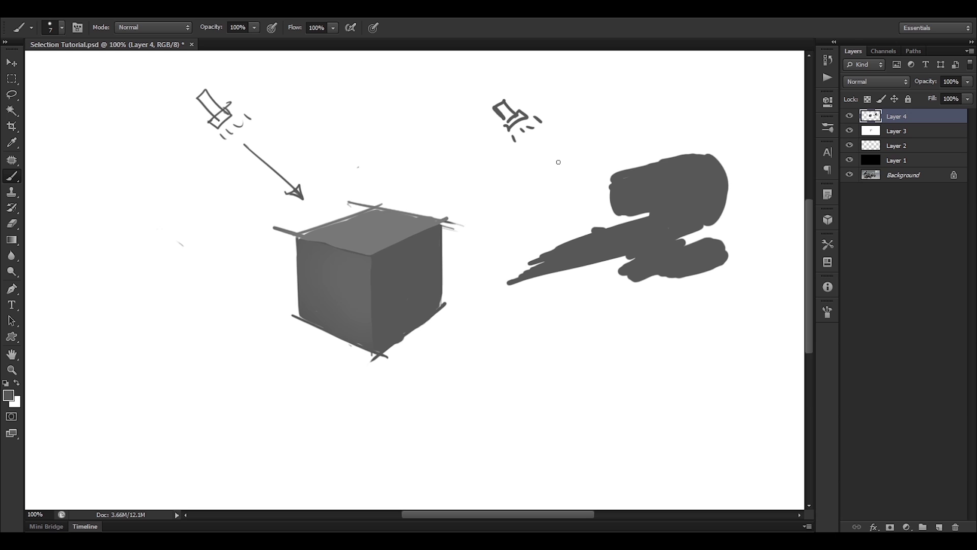
drag(537, 146, 584, 186)
drag(563, 177, 571, 183)
Step: Try sketching small arrows onto the spaceship's upper hull and nose, and undo those strokes
drag(680, 240, 710, 238)
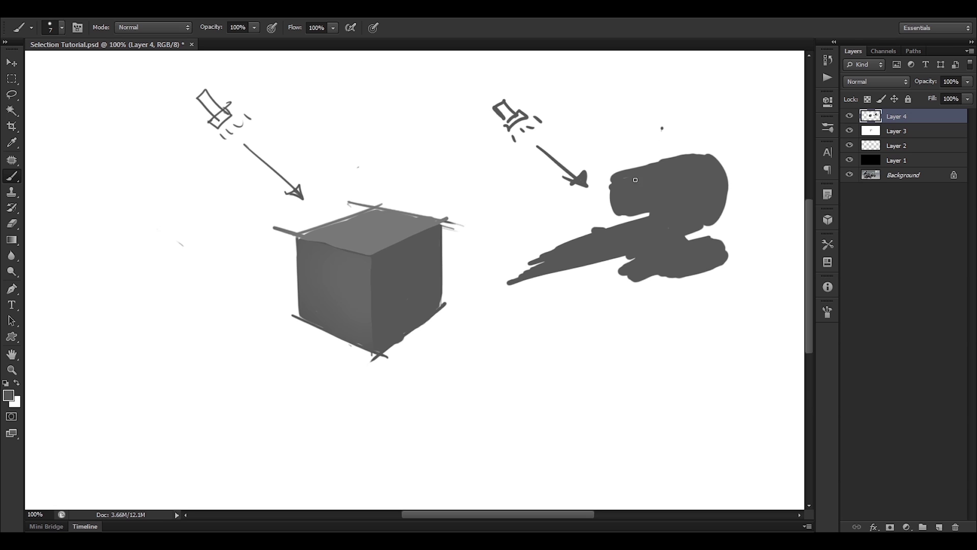
drag(663, 128, 664, 157)
drag(654, 148, 662, 159)
drag(676, 146, 675, 157)
drag(556, 218, 565, 242)
drag(553, 241, 560, 244)
drag(572, 231, 570, 239)
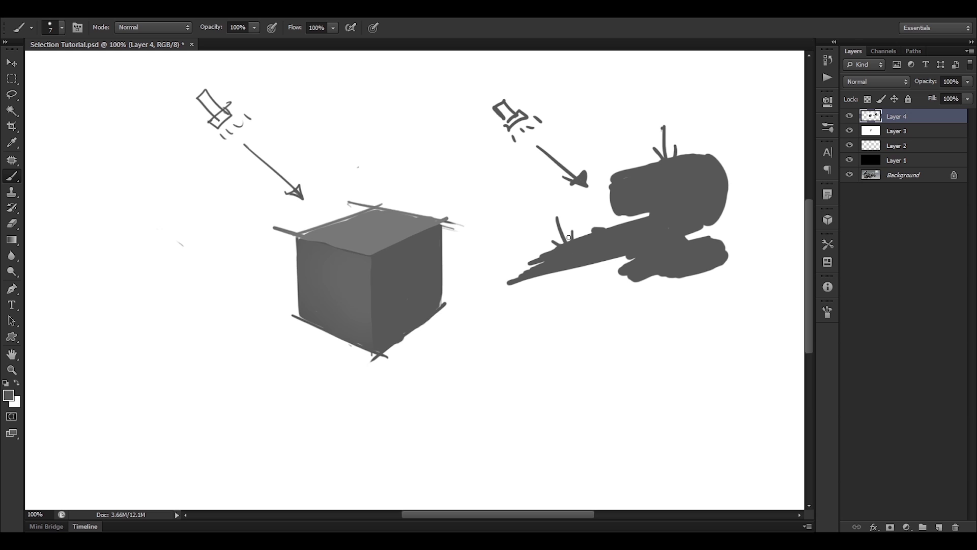
key(ctrl+alt+z)
key(ctrl+alt+z)
key(ctrl+alt+z)
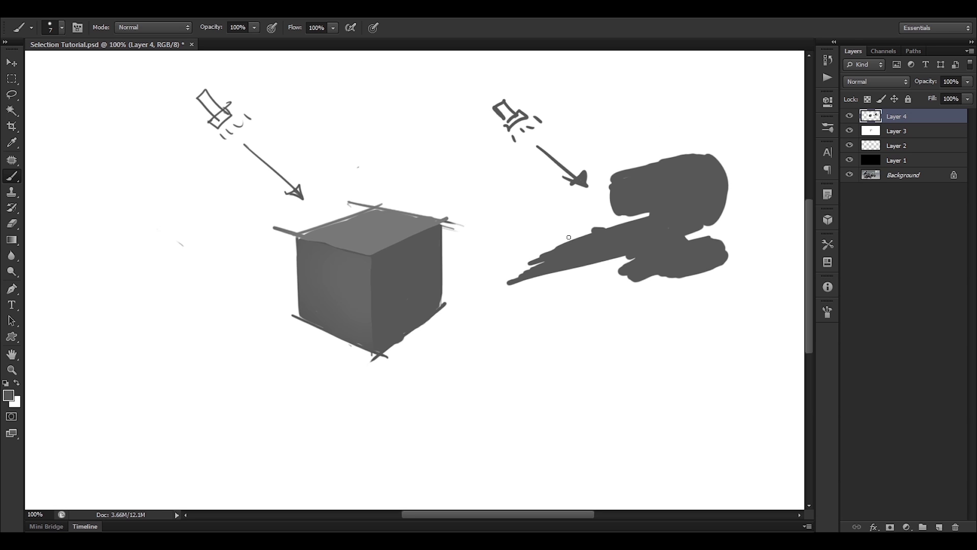
Step: Lighten the spaceship's upper hull and long nose with the Dodge tool on Shadows, using 10% and then 30% exposure
click(11, 271)
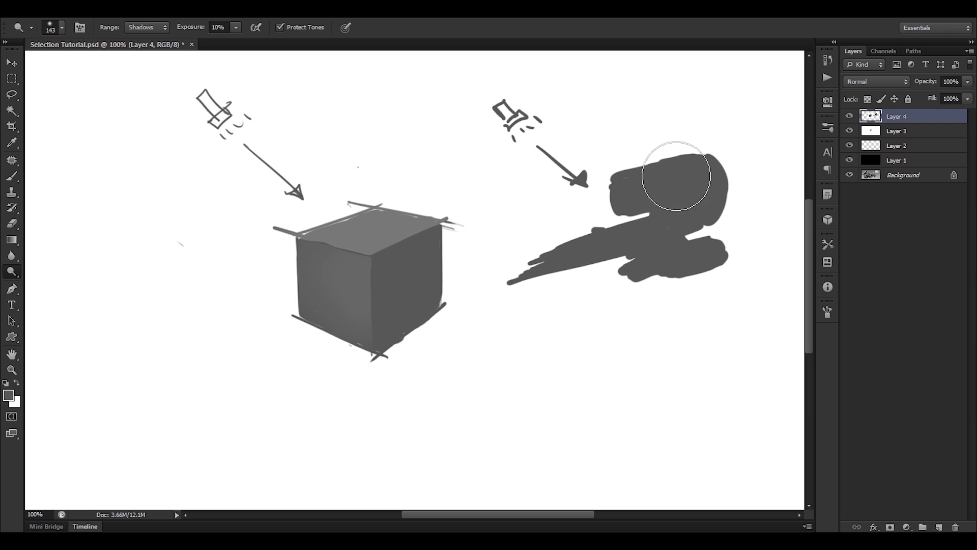
mouse_move(677, 175)
mouse_down()
mouse_move(641, 171)
mouse_move(633, 158)
mouse_move(619, 170)
mouse_move(672, 167)
mouse_move(621, 175)
mouse_move(695, 155)
mouse_move(574, 197)
mouse_move(621, 235)
mouse_move(497, 283)
mouse_move(643, 227)
mouse_move(644, 216)
mouse_move(466, 299)
mouse_move(726, 218)
mouse_move(695, 256)
mouse_up()
key(3)
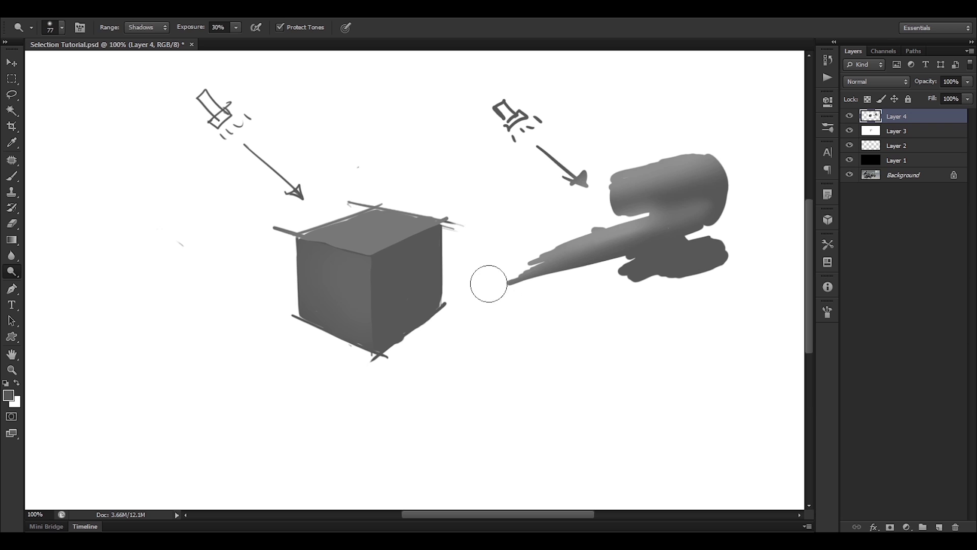
Step: Extend the underside of the spaceship's lower pod with dark grey brush strokes sampled from the ship
click(11, 176)
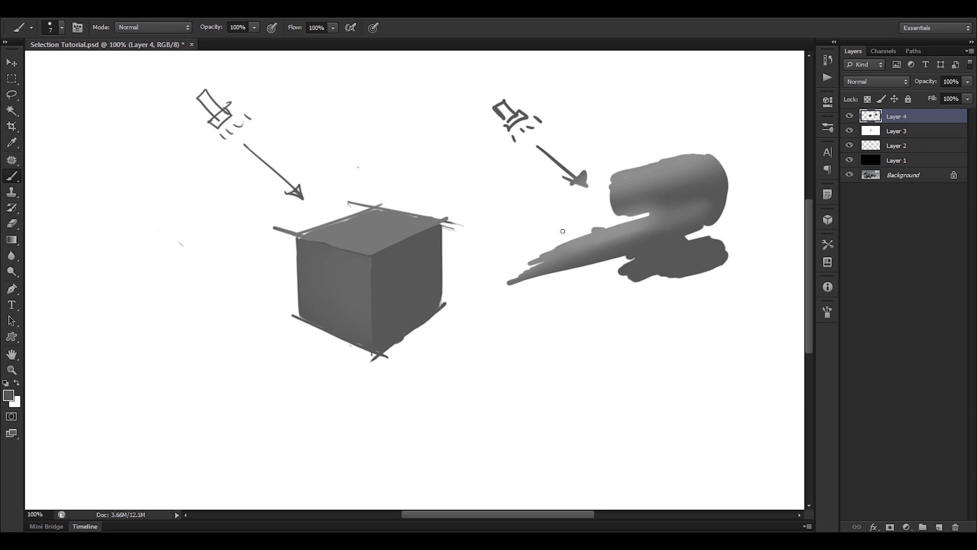
alt+right_click(680, 260)
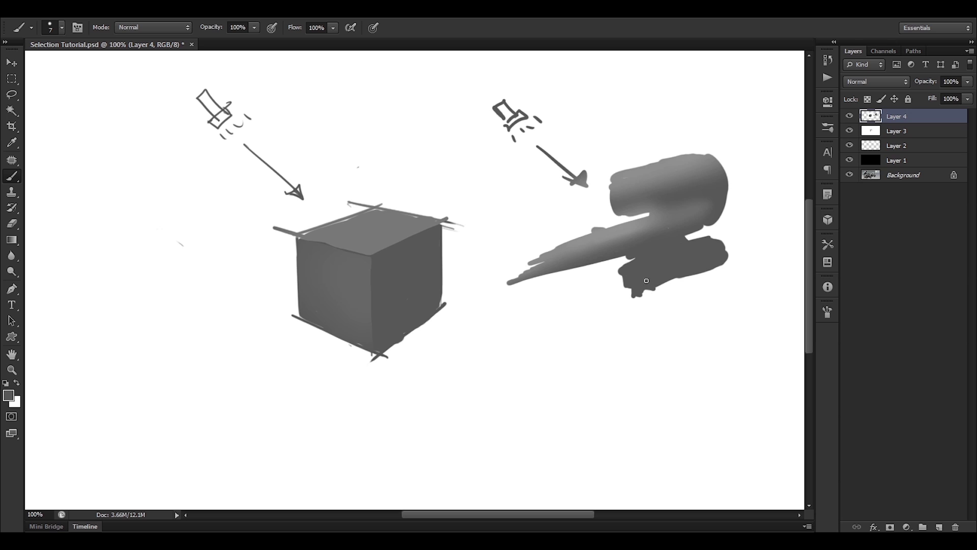
drag(635, 294, 663, 286)
alt+click(640, 255)
Step: Lasso the lower pod, lighten its upper edge with the Dodge tool on Shadows at 30% exposure, deselect, and save the file
key(l)
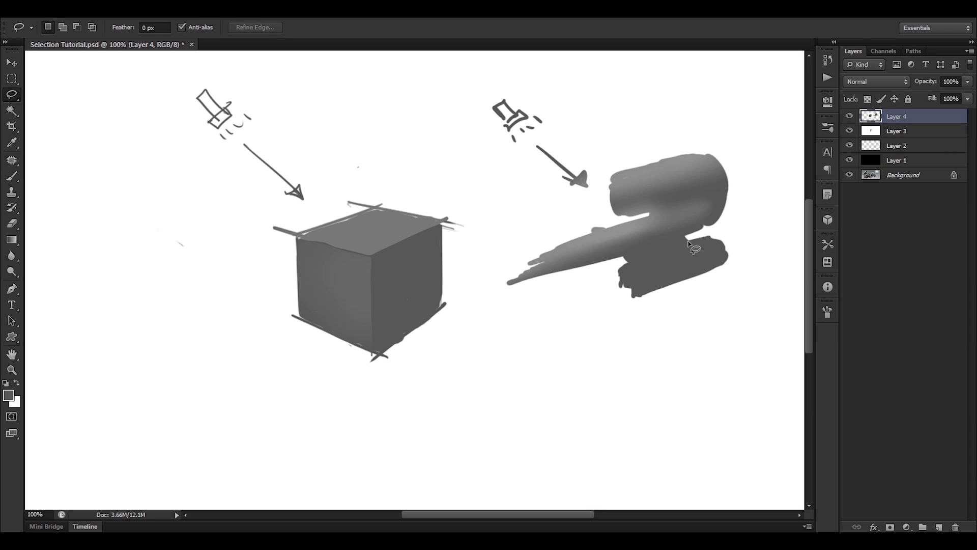
mouse_move(706, 235)
mouse_down()
mouse_move(633, 261)
mouse_move(613, 283)
mouse_move(789, 255)
mouse_move(733, 238)
mouse_up()
key(o)
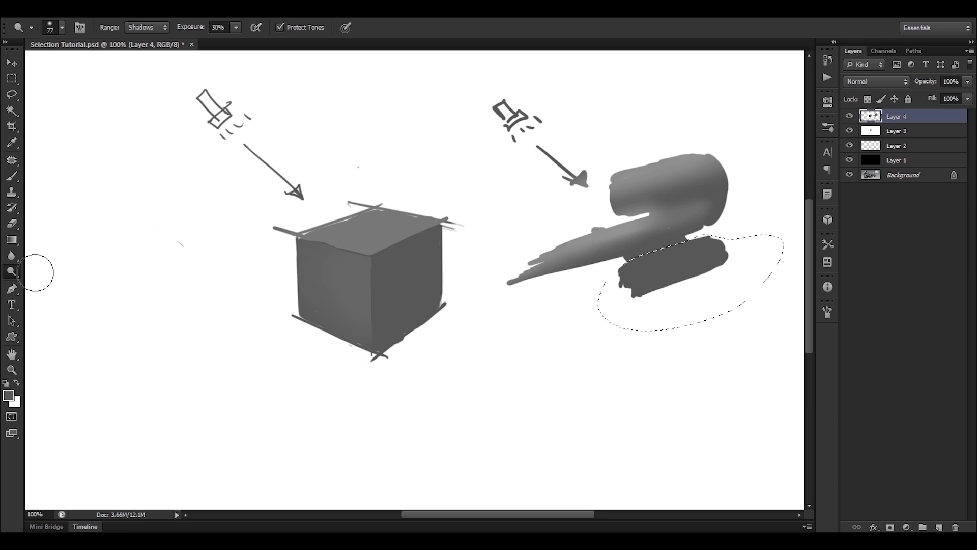
drag(608, 271, 787, 224)
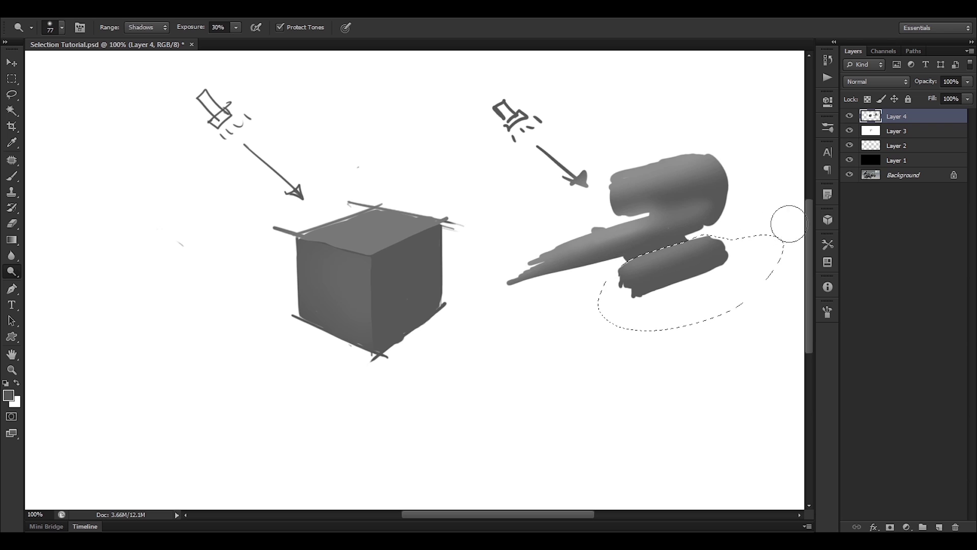
key(ctrl+d)
key(ctrl+s)
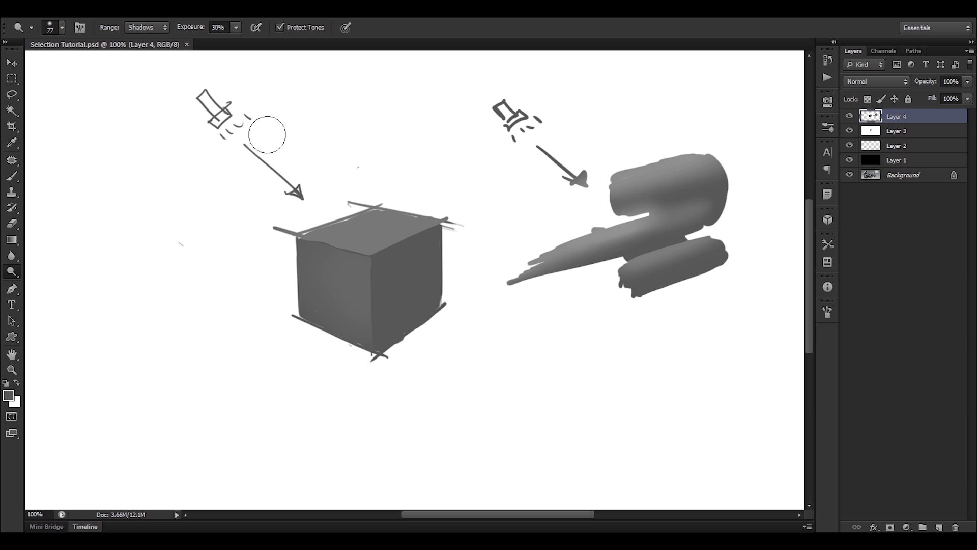
Step: Lasso the area beneath the upper hull's lower edge, darken it with the Burn tool on Midtones at 50% exposure, and deselect
click(12, 62)
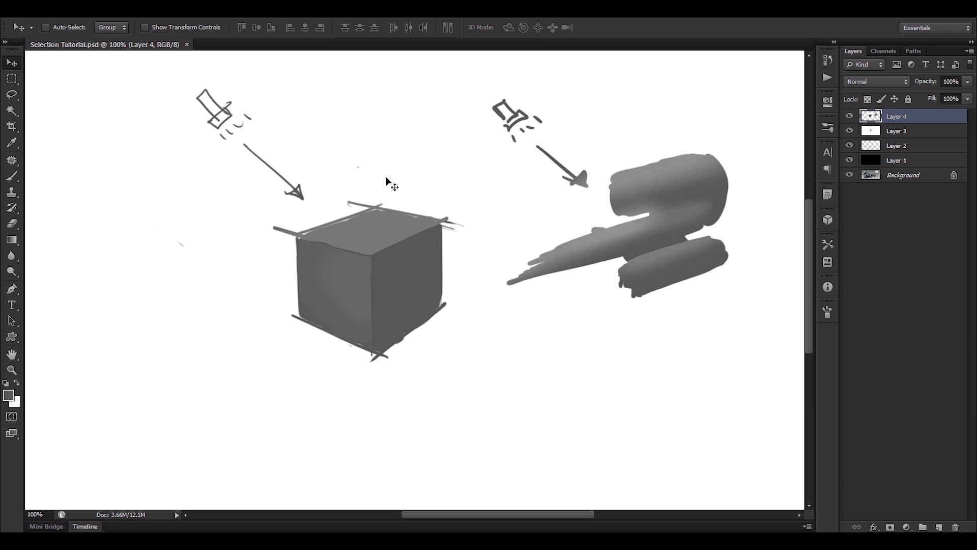
drag(365, 163, 400, 179)
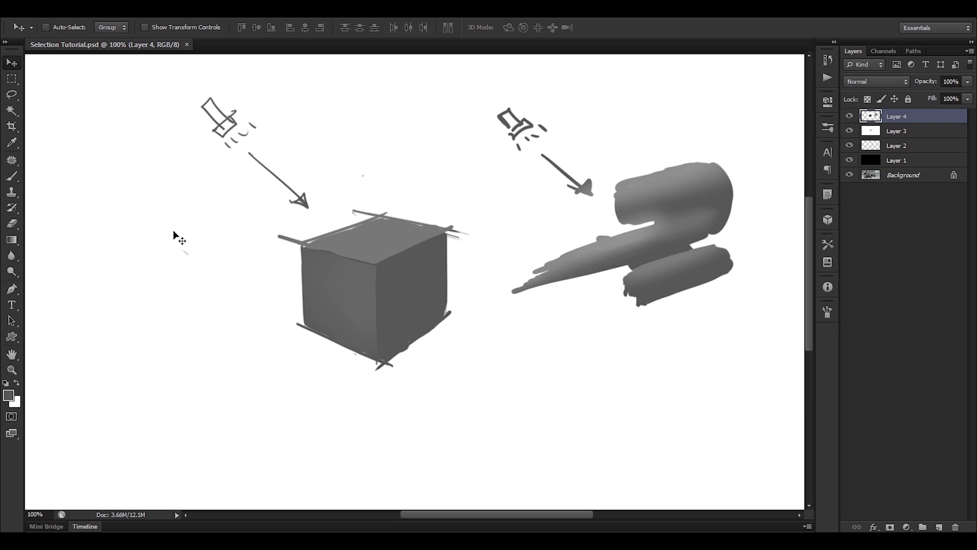
drag(92, 258, 60, 254)
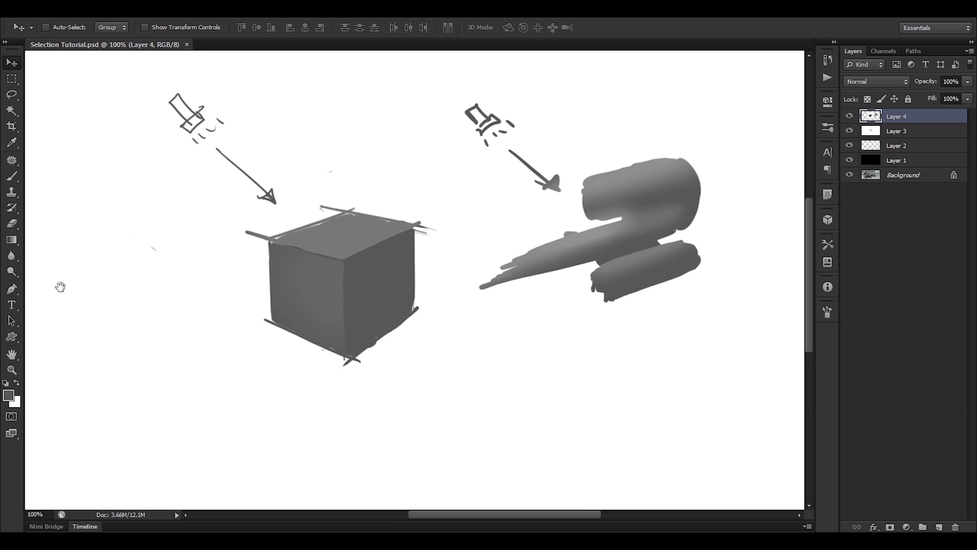
key(l)
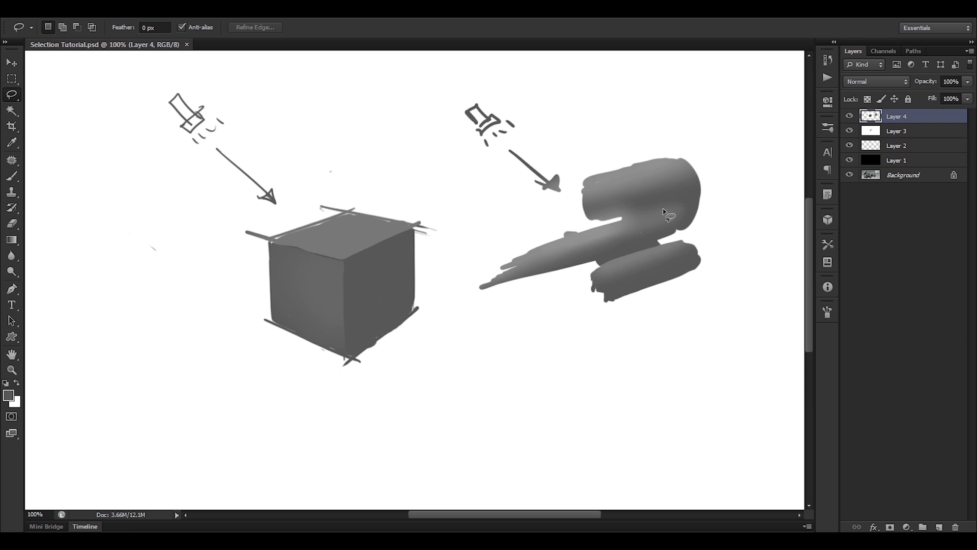
mouse_move(704, 189)
mouse_down()
mouse_move(633, 221)
mouse_move(590, 257)
mouse_move(708, 179)
mouse_up()
click(12, 271)
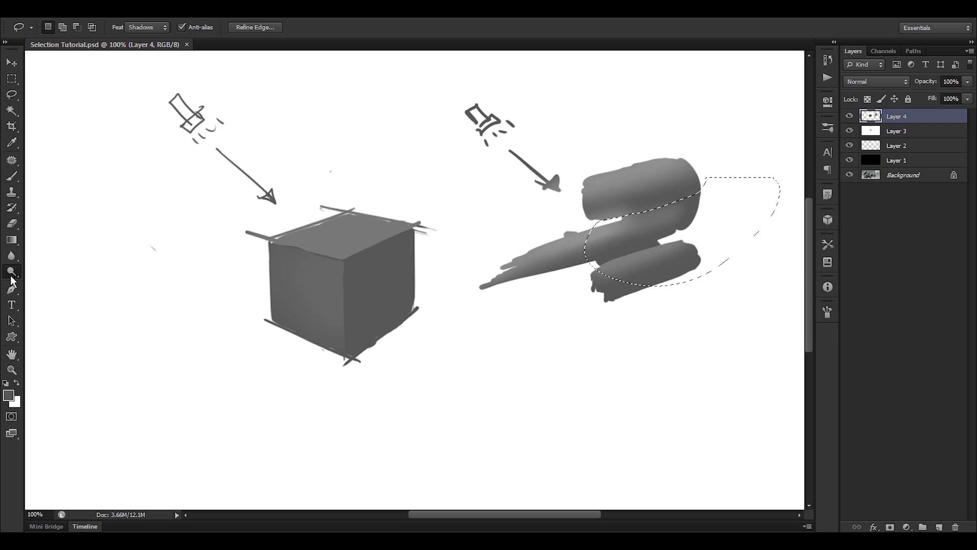
click(51, 283)
alt+right_click(672, 219)
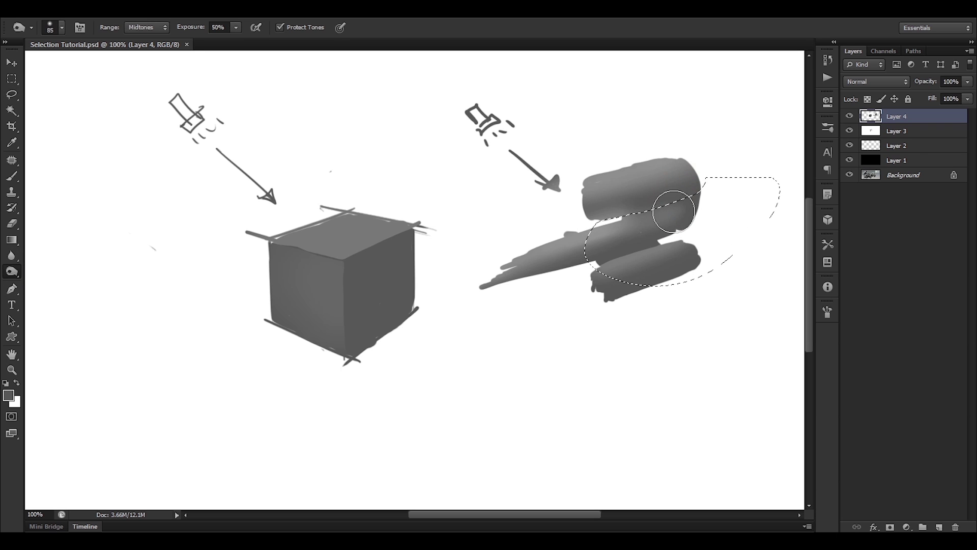
mouse_move(687, 194)
mouse_down()
mouse_move(635, 212)
mouse_move(686, 194)
mouse_up()
key(ctrl+d)
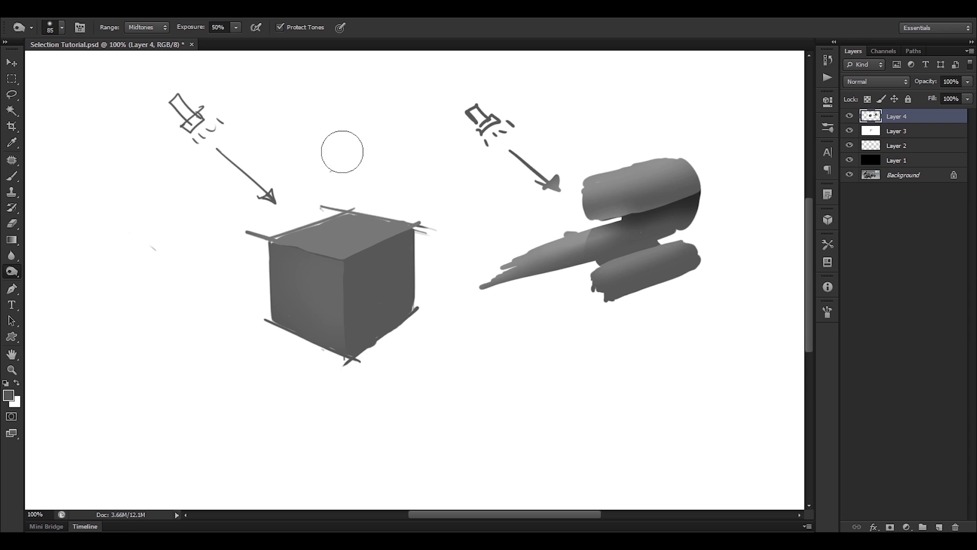
Step: Paint grey struts across the shadowed area under the upper hull with a 16 px brush, and trim the ship's rear edge with white
click(12, 176)
alt+click(675, 203)
drag(676, 201, 644, 229)
drag(662, 204, 660, 223)
alt+click(648, 197)
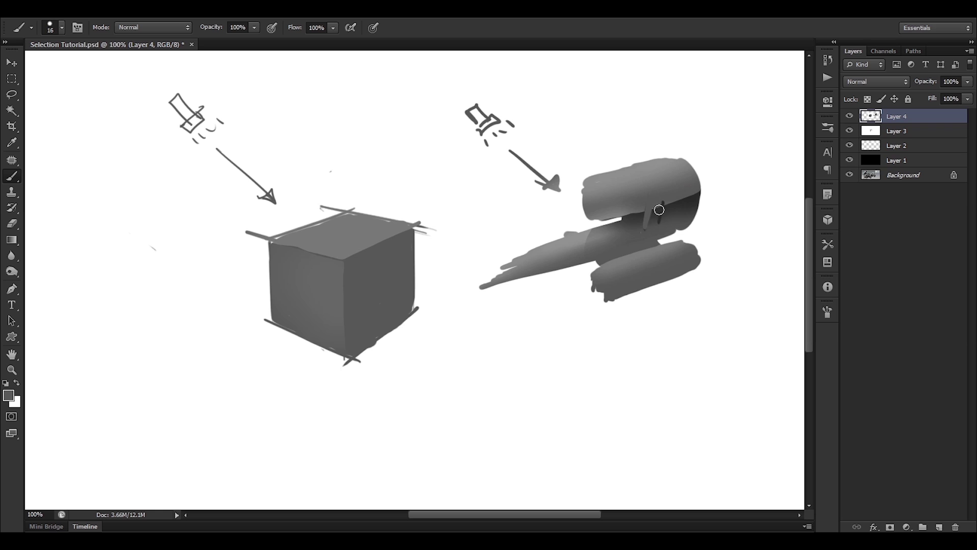
alt+right_click(682, 199)
drag(634, 227, 620, 234)
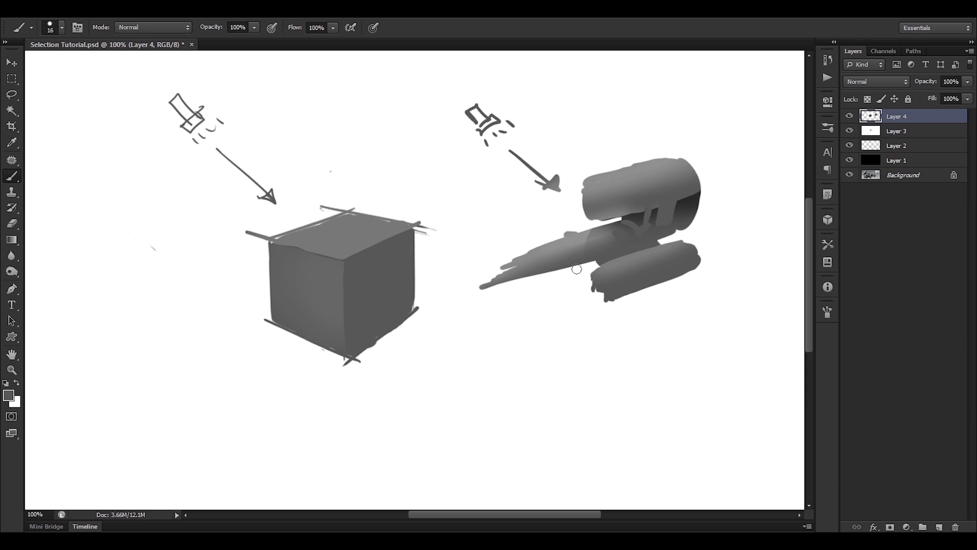
alt+click(713, 192)
mouse_move(702, 194)
mouse_down()
mouse_move(687, 214)
mouse_move(694, 205)
mouse_up()
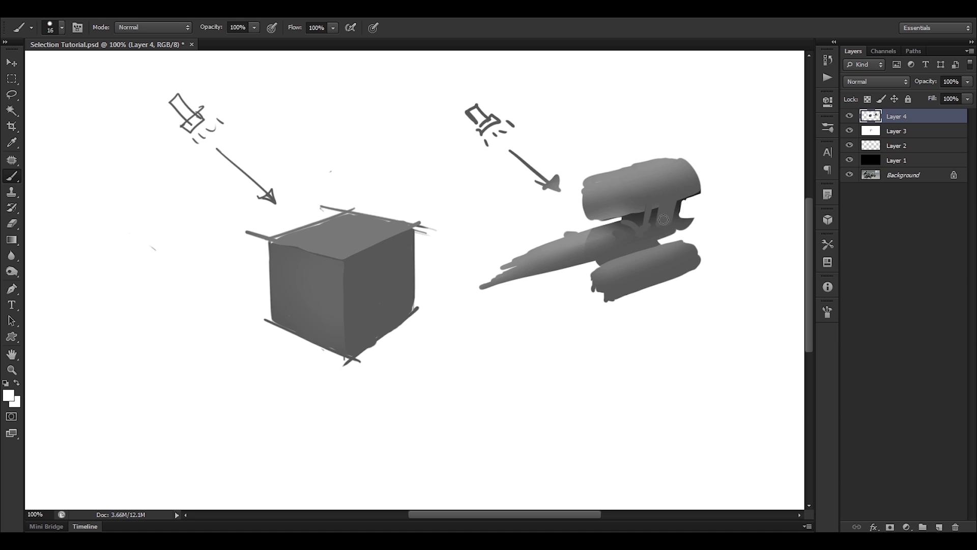
Step: Hide Layers 1 to 4 and select the Background layer to show the finished spaceship artwork
drag(443, 239, 523, 218)
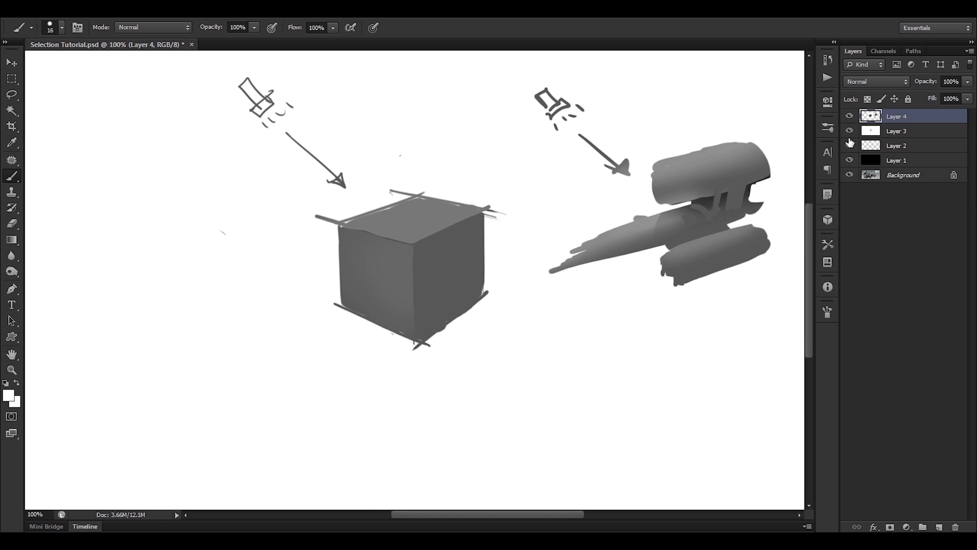
drag(850, 116, 850, 145)
click(849, 161)
click(869, 176)
drag(333, 264, 309, 216)
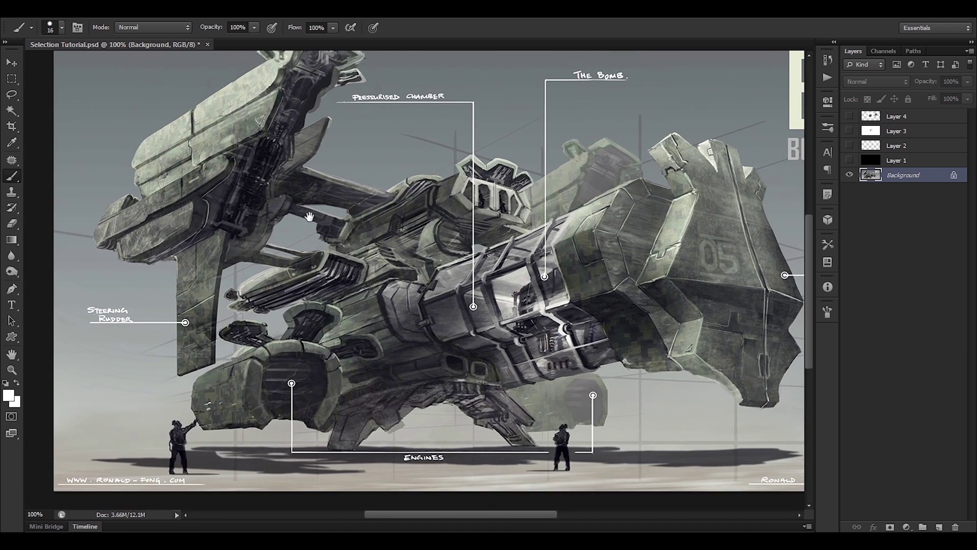
drag(273, 274, 261, 253)
drag(118, 231, 184, 219)
mouse_move(257, 215)
mouse_down()
mouse_move(206, 237)
mouse_move(227, 239)
mouse_up()
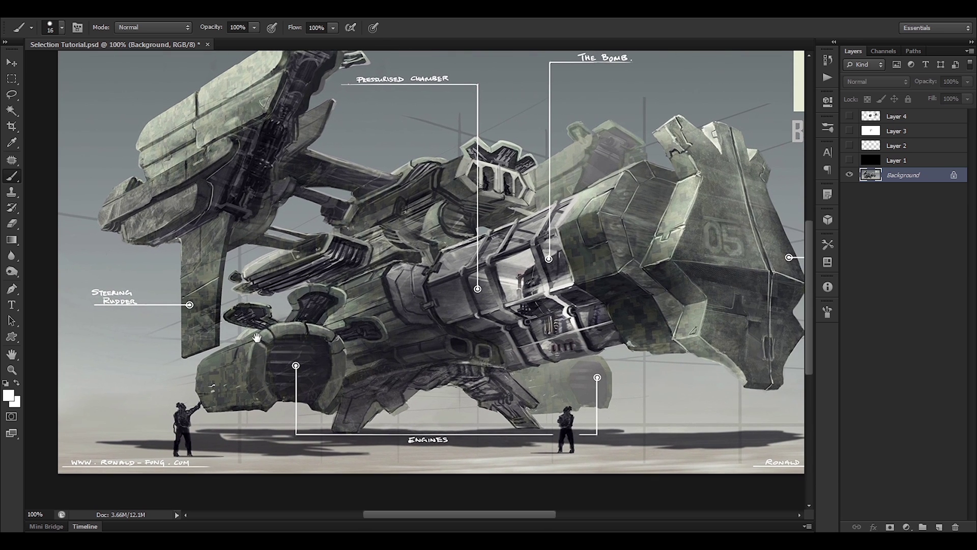
drag(215, 305, 233, 294)
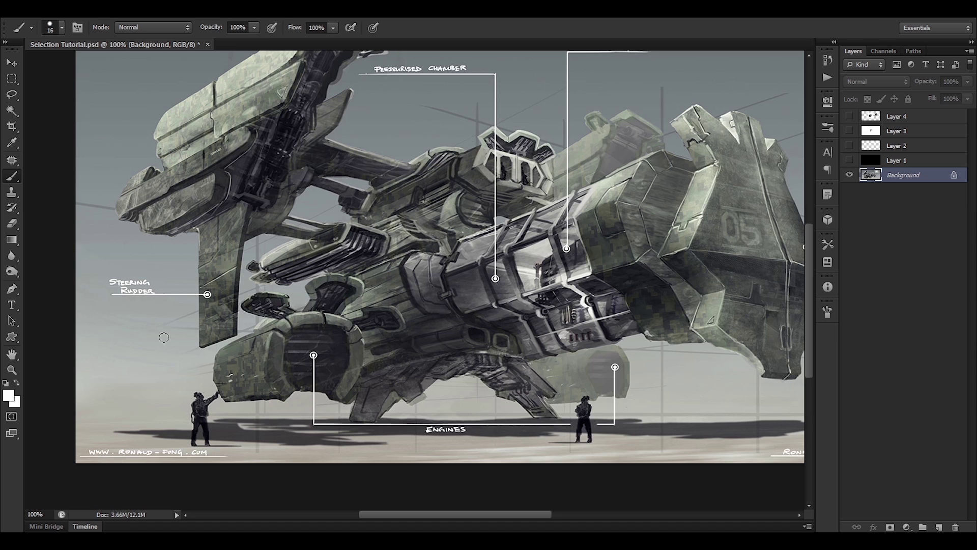
Step: Set the foreground colour to pure red with an R value of 255 and return to the Brush tool
click(8, 395)
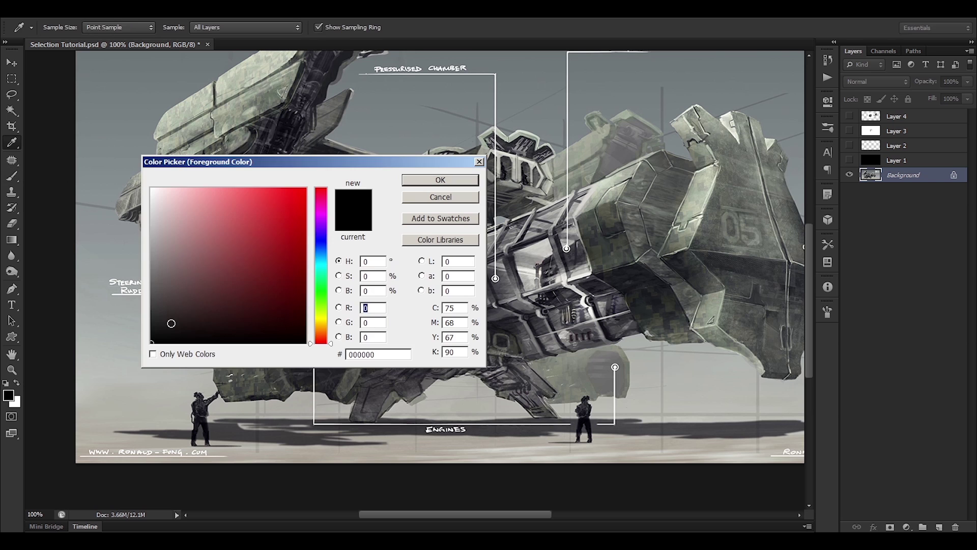
text(255)
key(Return)
key(b)
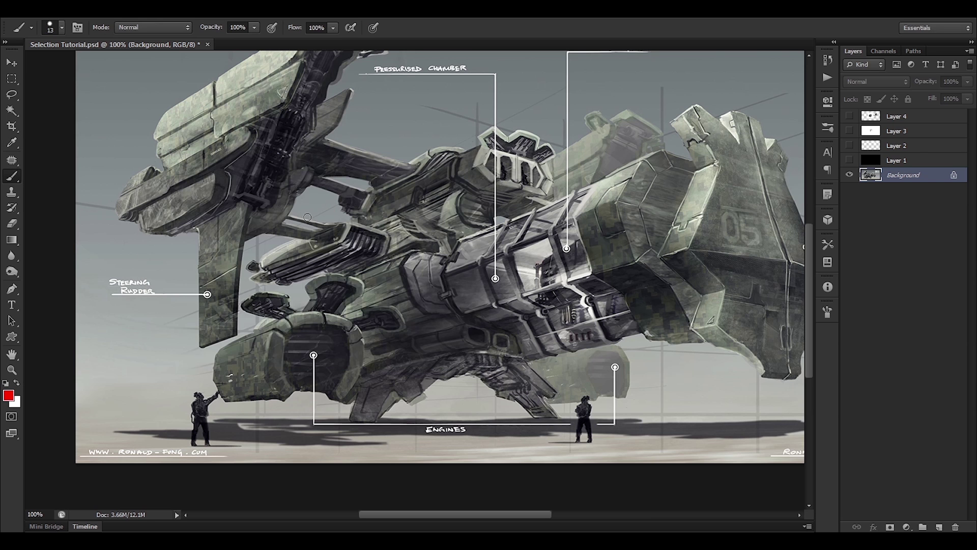
Step: Reduce the brush size to 4 px and add a new layer directly above the Background for work on the front engine
key(ctrl+plus)
drag(154, 408, 302, 262)
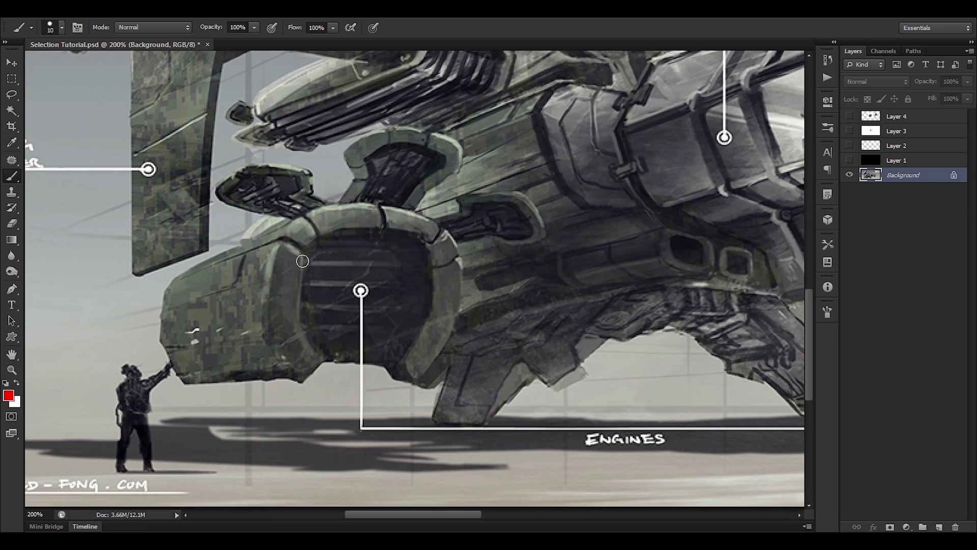
key(bracketleft)
key(bracketleft)
key(bracketleft)
key(bracketleft)
key(ctrl+shift+n)
key(Return)
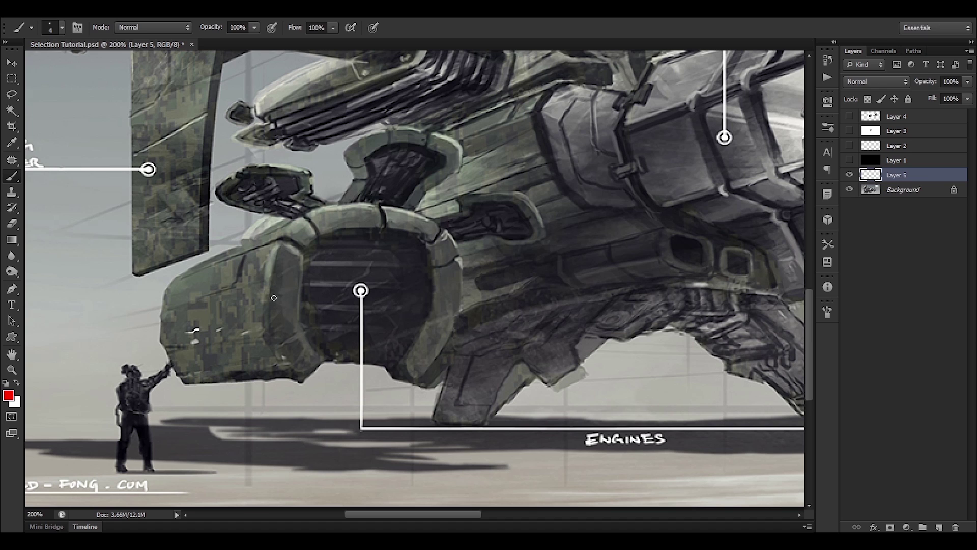
Step: Try outlining both outer sides of the front engine's rim in red, first curved and then angular, and undo the strokes
drag(274, 243, 279, 351)
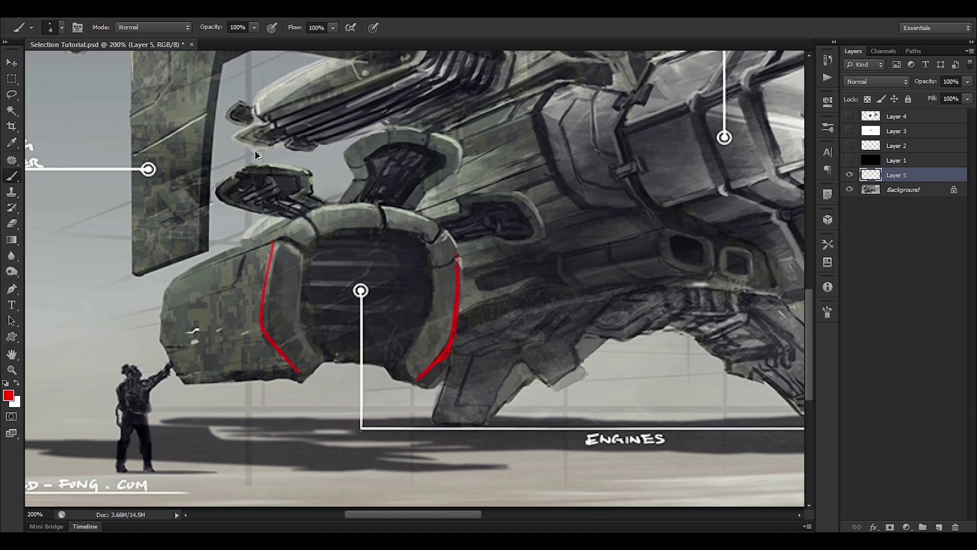
key(ctrl+z)
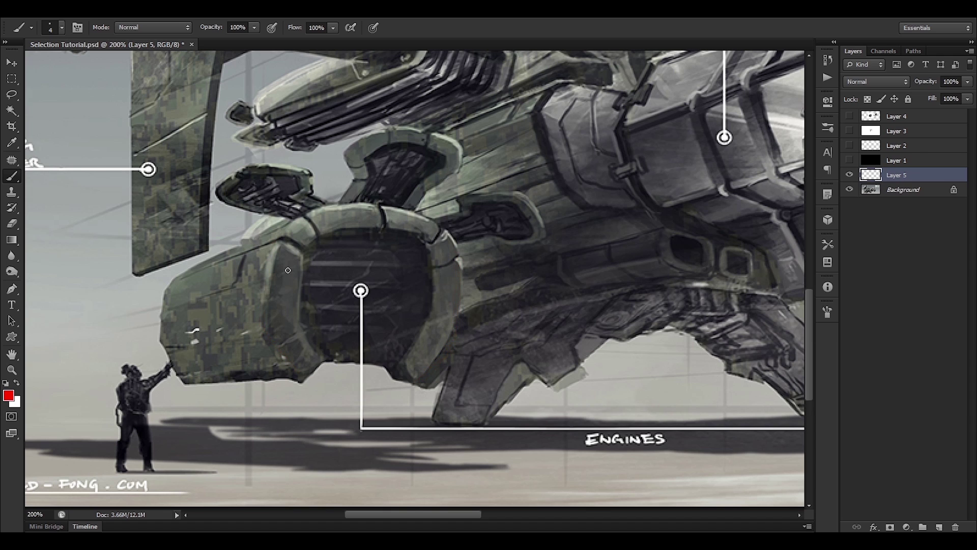
drag(270, 250, 268, 342)
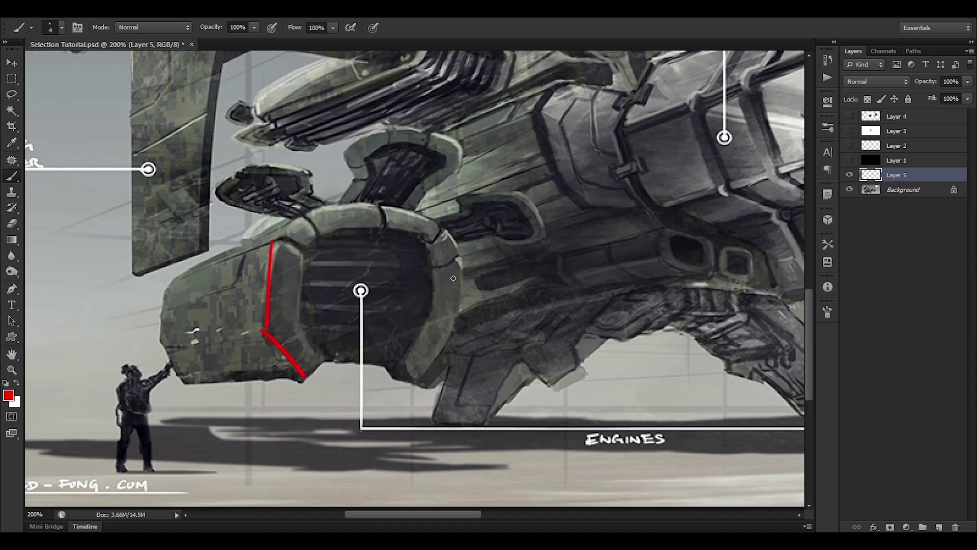
drag(458, 258, 457, 344)
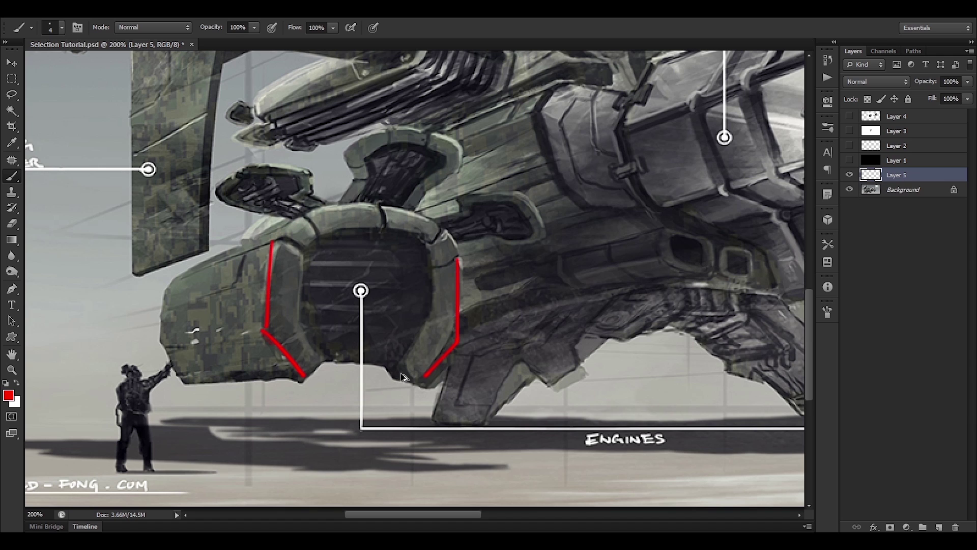
key(ctrl+alt+z)
key(ctrl+alt+z)
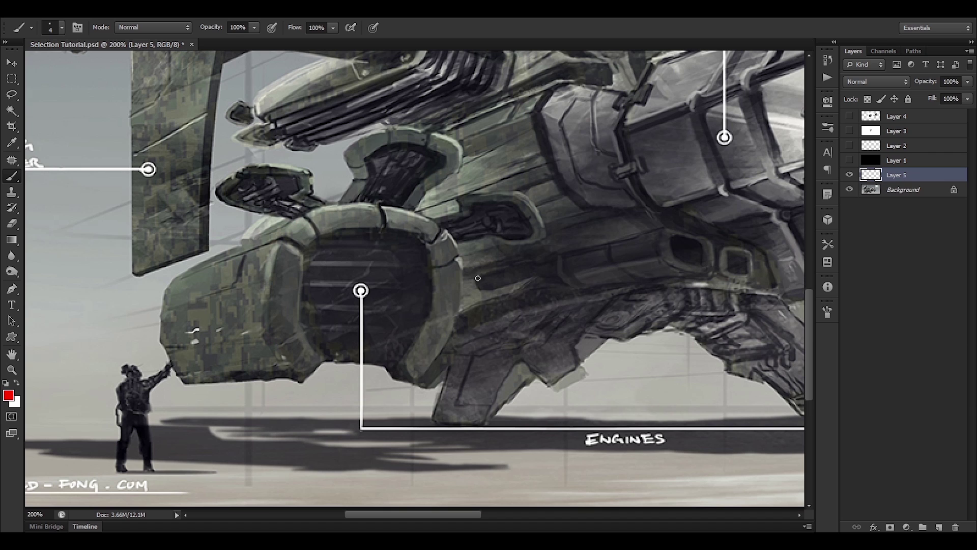
Step: Paint sampled dark tones along the engine's rim and inner opening with a 7 px brush, and toggle the layer's visibility to compare
alt+click(449, 309)
mouse_move(462, 299)
alt+mouse_down()
mouse_move(476, 314)
mouse_move(452, 323)
mouse_move(421, 371)
alt+mouse_up()
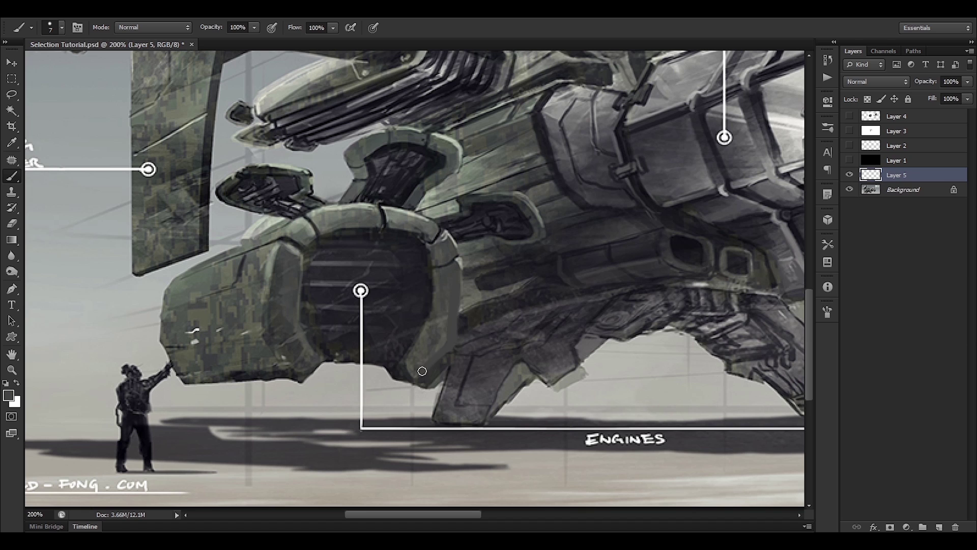
drag(448, 333, 445, 305)
alt+click(427, 305)
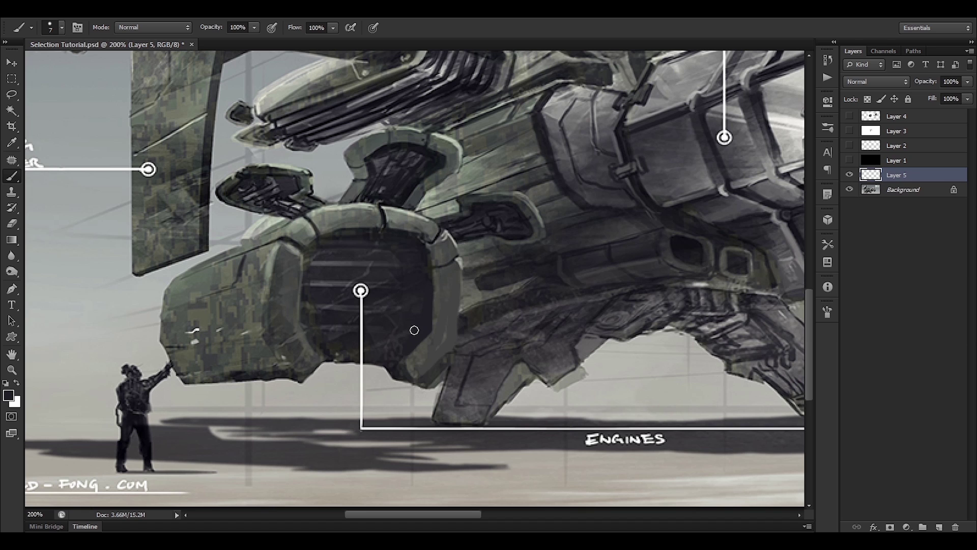
alt+click(312, 291)
alt+click(344, 316)
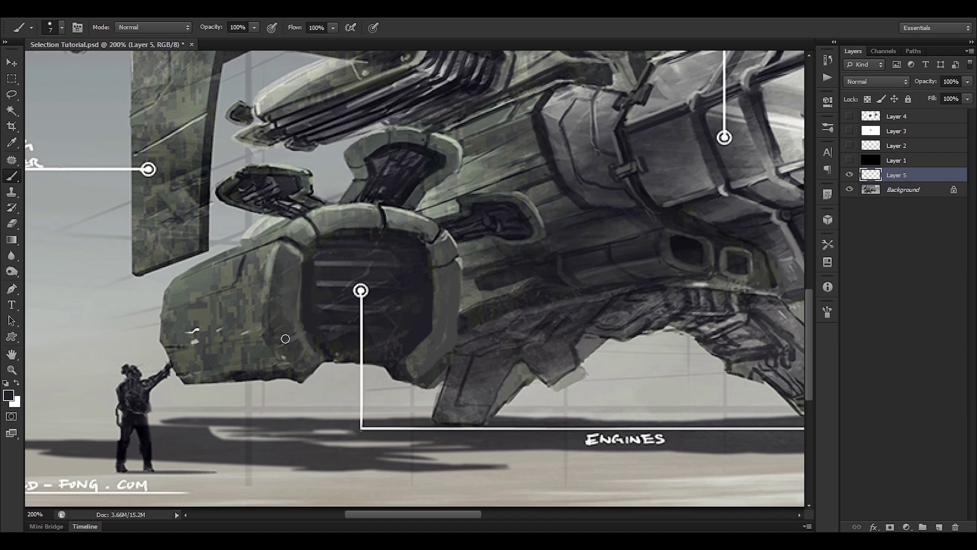
click(850, 178)
click(850, 179)
Step: Set the foreground colour to pure red, ff0000, for drawing annotations
alt+click(113, 298)
alt+click(134, 168)
click(8, 394)
drag(258, 199, 386, 151)
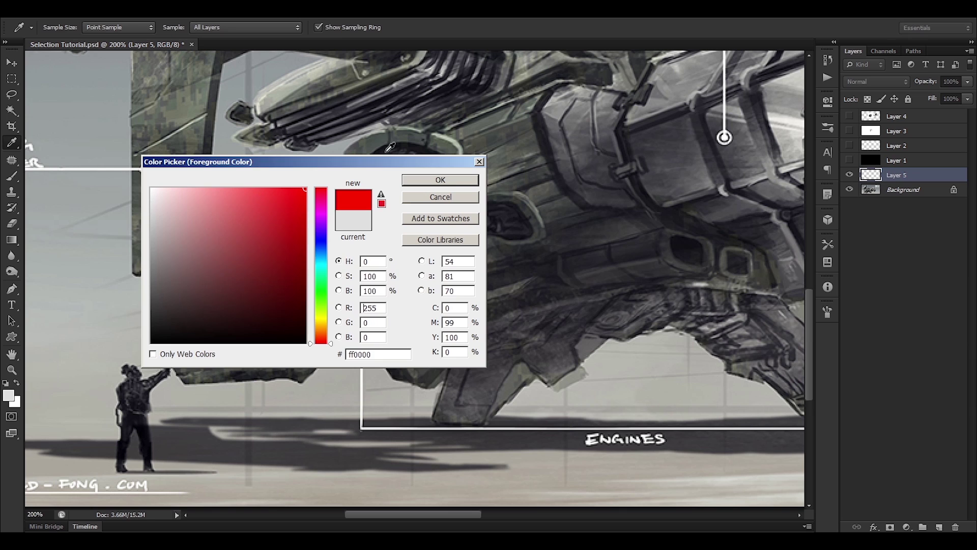
click(441, 180)
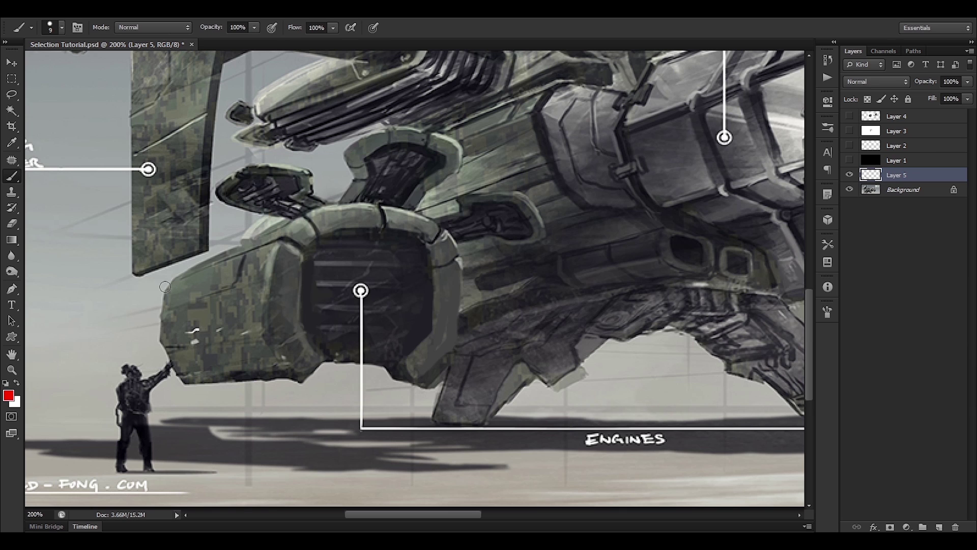
Step: Draw two red arrows with a 2 px brush pointing at the upper and lower faces of the front engine housing
alt+right_click(197, 249)
drag(137, 237, 192, 287)
drag(183, 286, 194, 276)
drag(174, 414, 210, 364)
drag(197, 370, 209, 371)
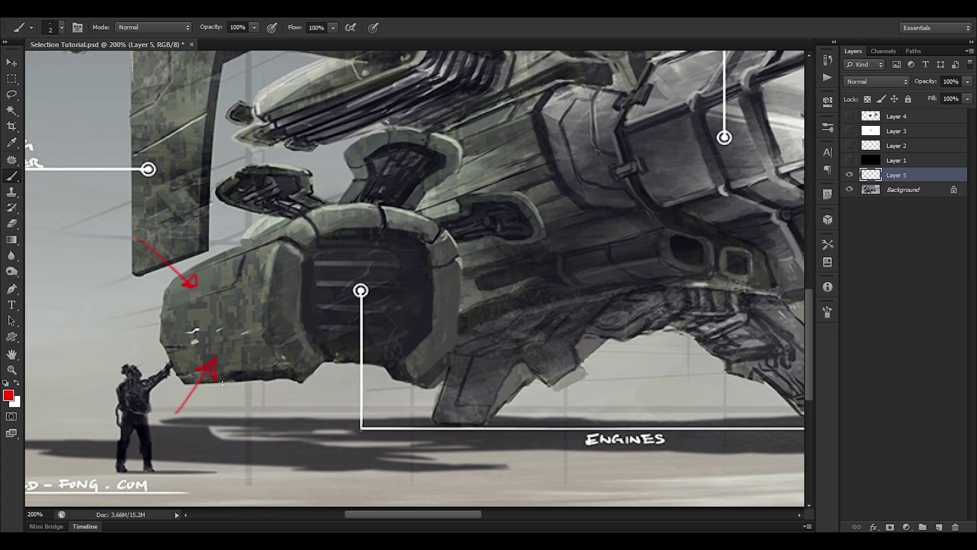
Step: Sketch a red angular box with a 3 px brush in the empty sky beside the front engine, showing its upper, lower and side planes
drag(257, 302, 407, 284)
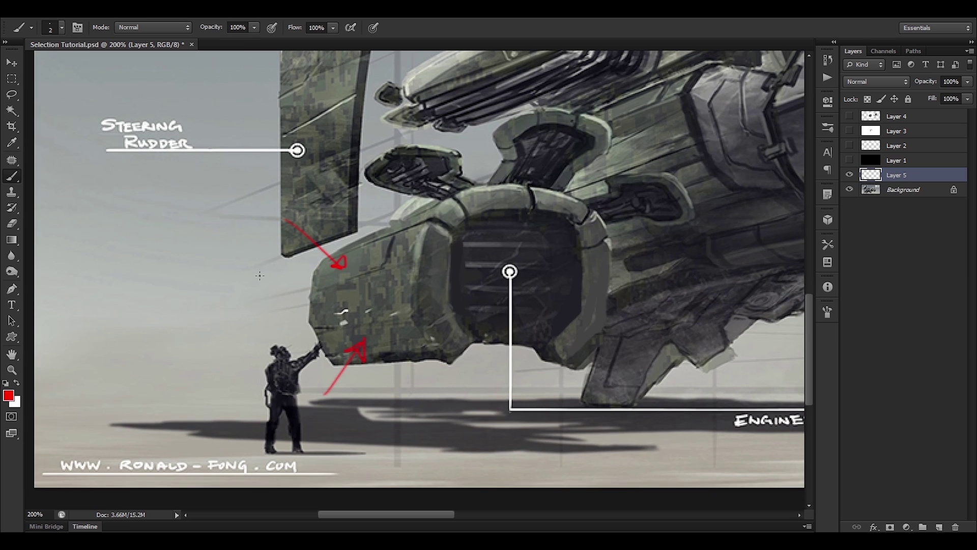
drag(214, 250, 200, 307)
drag(214, 250, 195, 318)
mouse_move(236, 261)
mouse_down()
mouse_move(216, 314)
mouse_move(194, 319)
mouse_move(220, 365)
mouse_up()
drag(220, 326, 238, 356)
drag(217, 365, 238, 356)
drag(200, 319, 118, 319)
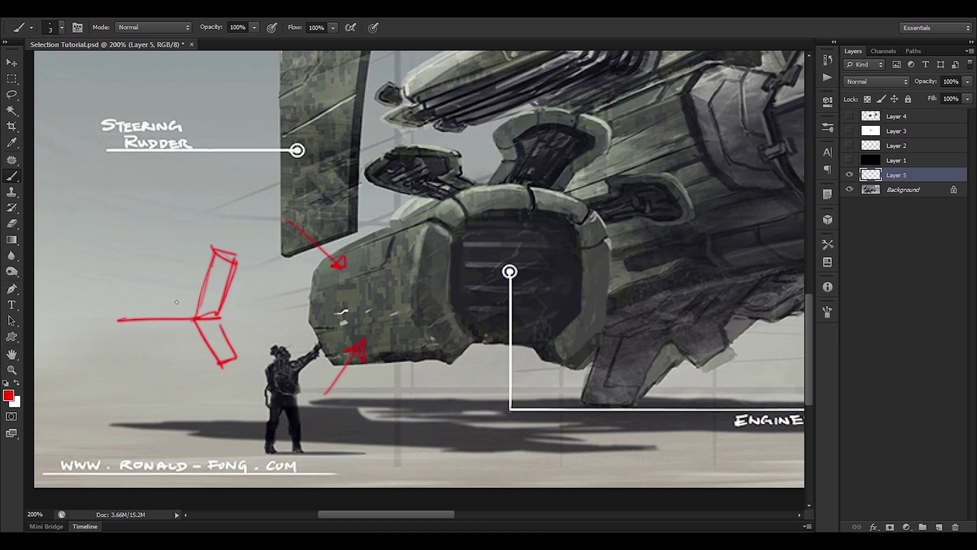
mouse_move(150, 264)
mouse_down()
mouse_move(222, 248)
mouse_move(120, 320)
mouse_move(147, 352)
mouse_up()
mouse_move(120, 321)
mouse_down()
mouse_move(158, 373)
mouse_move(217, 362)
mouse_up()
drag(150, 357, 240, 362)
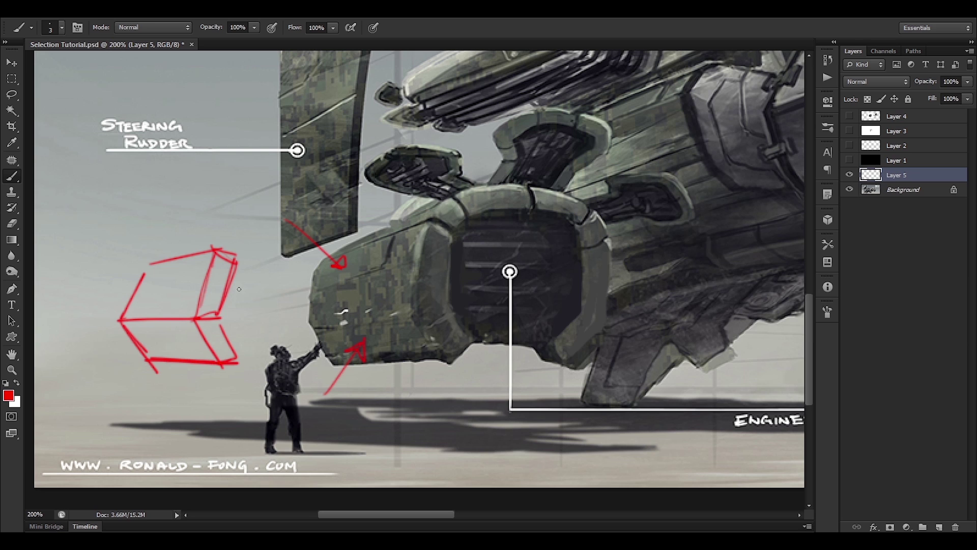
drag(235, 268, 232, 270)
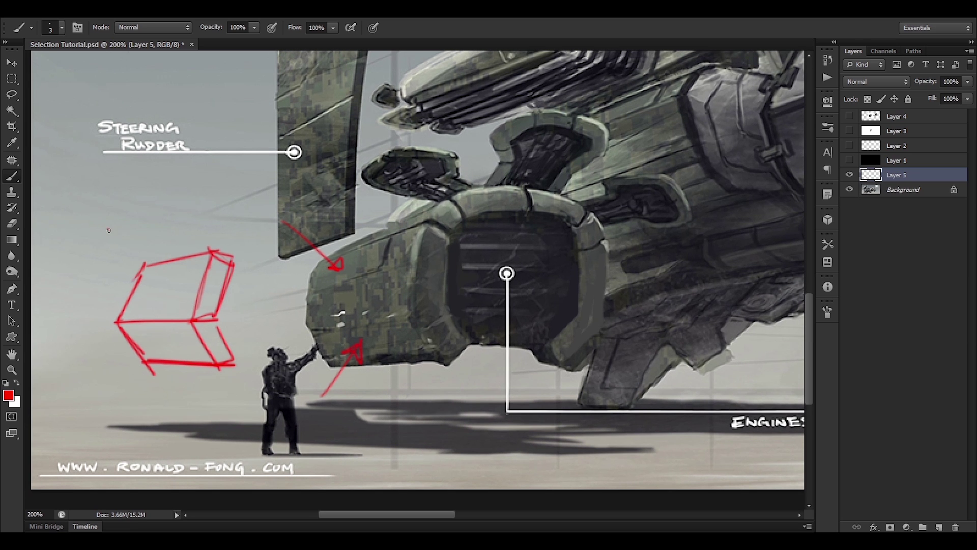
Step: Add two red arrows pointing at the upper and lower planes of the sketched box
drag(109, 230, 160, 282)
drag(141, 287, 159, 291)
mouse_move(96, 378)
mouse_down()
mouse_move(155, 334)
mouse_move(150, 344)
mouse_move(189, 360)
mouse_up()
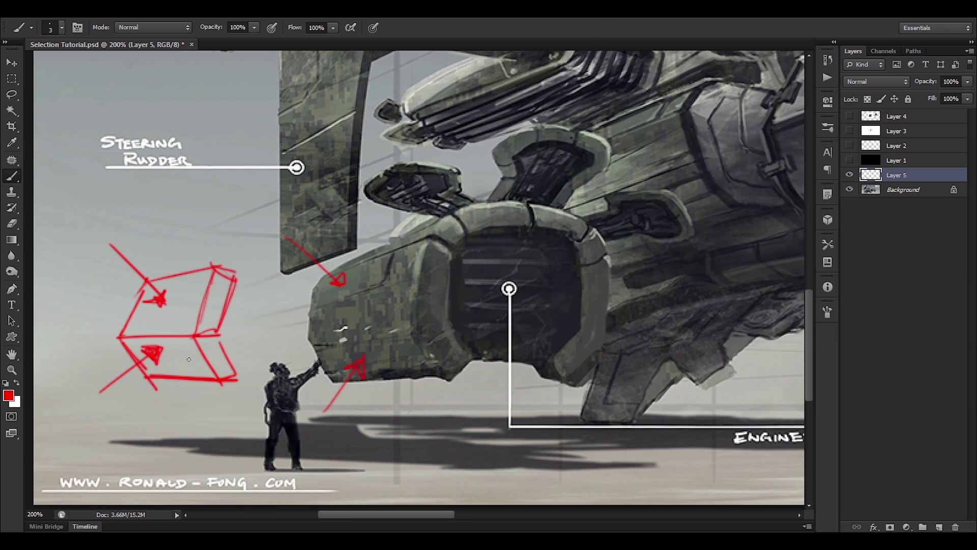
mouse_move(153, 391)
mouse_down()
mouse_move(107, 393)
mouse_move(152, 398)
mouse_up()
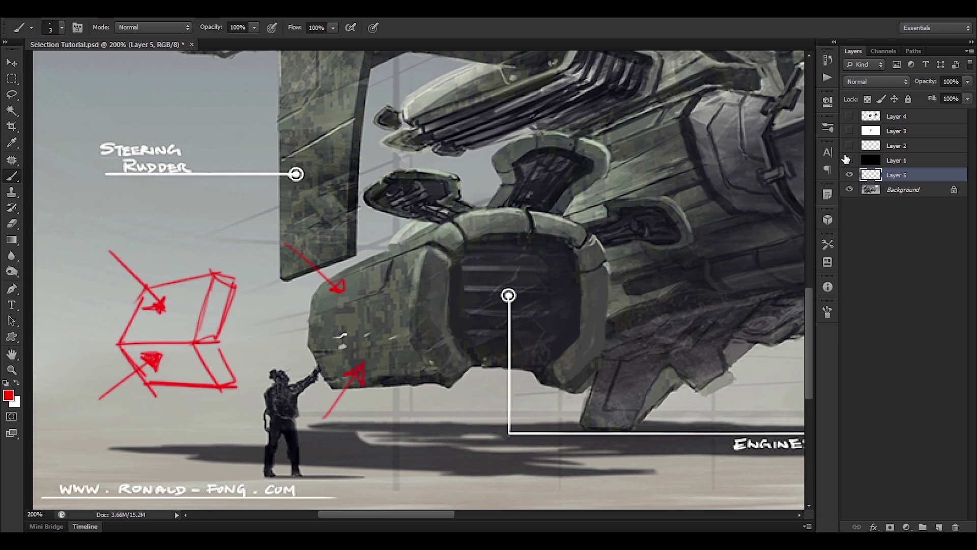
Step: Hide Layer 5, make the Background active and lasso the upper face of the front engine housing along its plane edges
click(849, 175)
click(871, 189)
key(l)
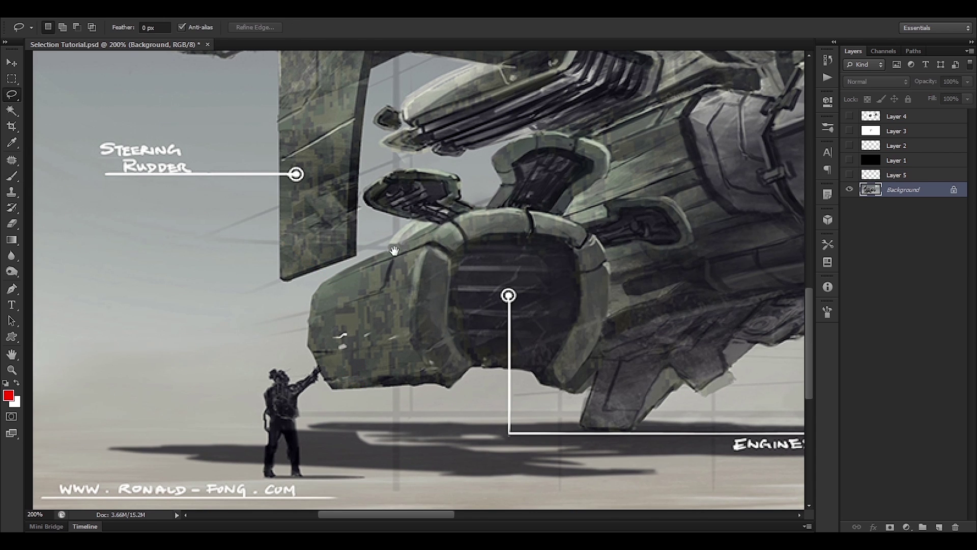
drag(392, 250, 355, 258)
click(391, 262)
click(488, 209)
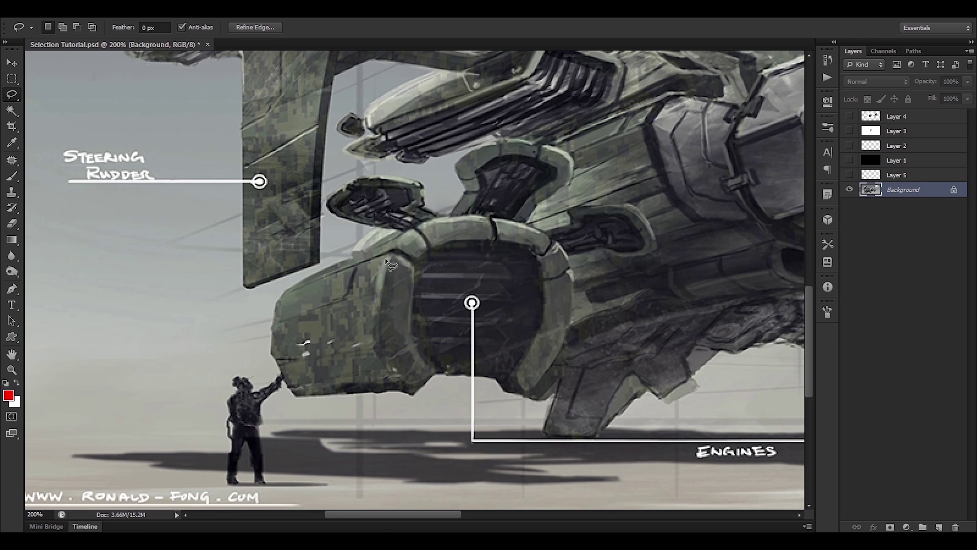
mouse_move(381, 294)
mouse_down()
mouse_move(375, 351)
mouse_move(318, 354)
mouse_move(234, 233)
mouse_move(384, 252)
mouse_up()
Step: Try lightening the selected face with the Dodge tool at 86 px, Shadows range and 30% exposure, and deselect to judge the plane separation
click(12, 272)
click(61, 266)
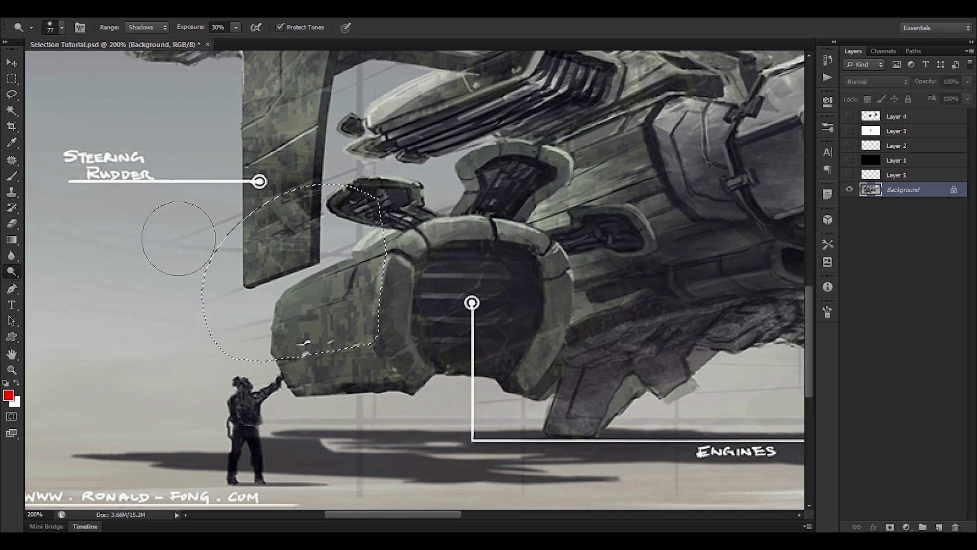
alt+right_click(385, 293)
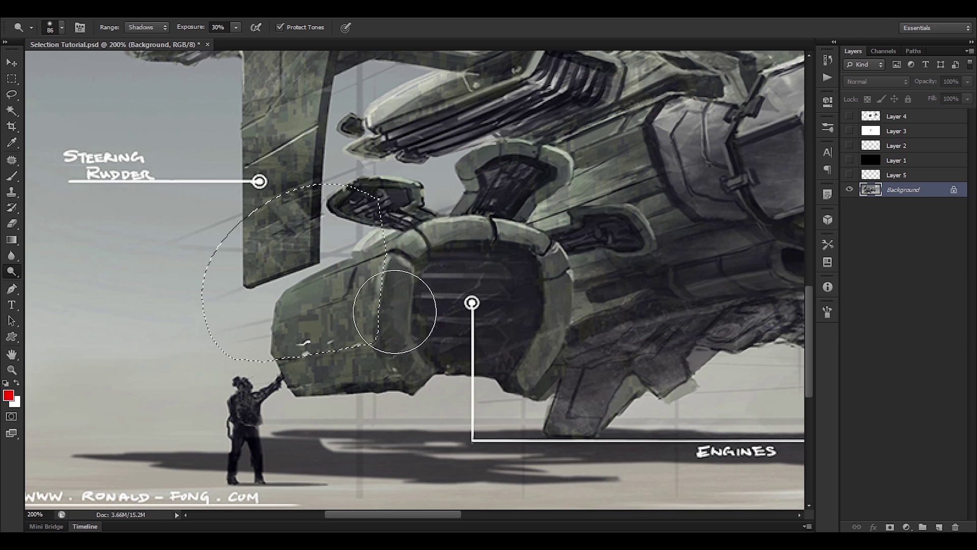
mouse_move(395, 312)
mouse_down()
mouse_move(316, 331)
mouse_move(371, 316)
mouse_move(376, 325)
mouse_up()
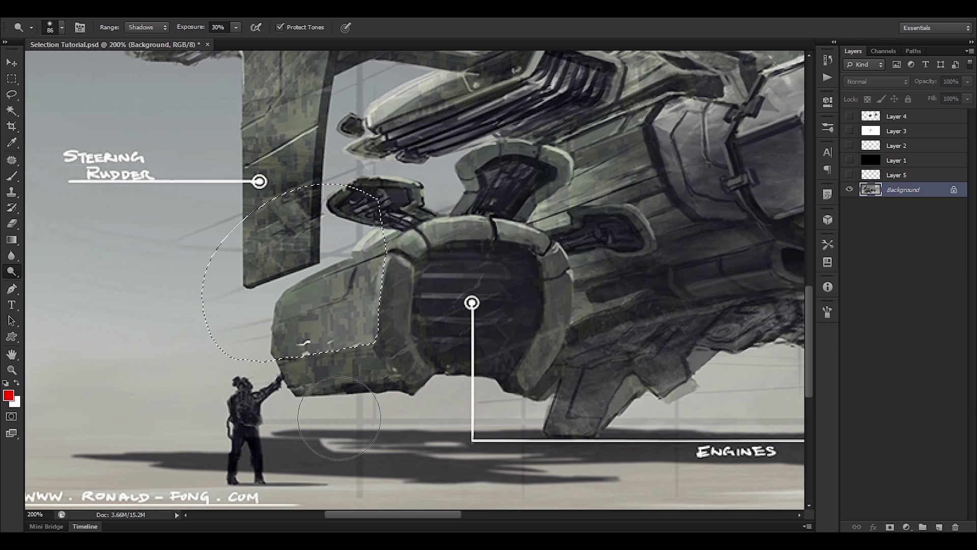
mouse_move(339, 417)
mouse_down()
mouse_move(371, 278)
mouse_move(333, 327)
mouse_move(363, 365)
mouse_up()
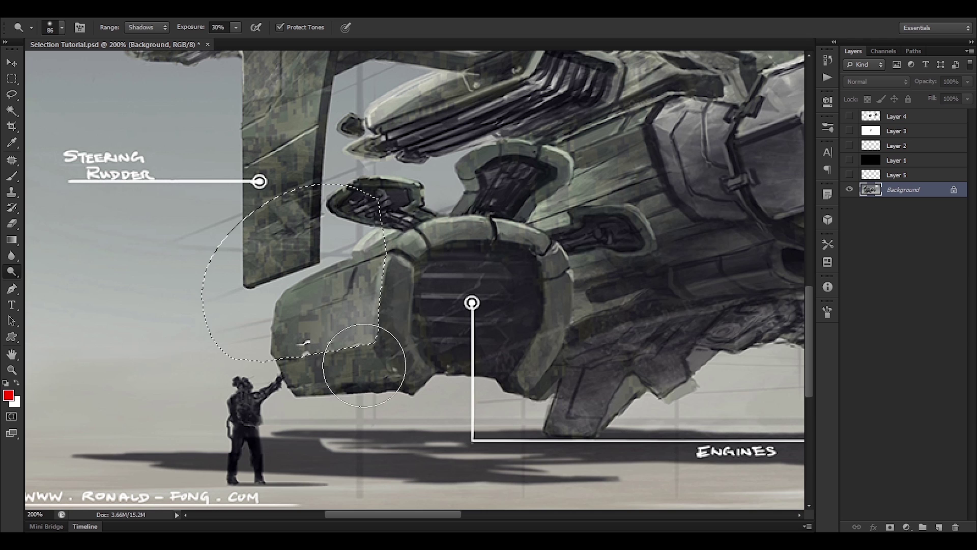
key(ctrl+d)
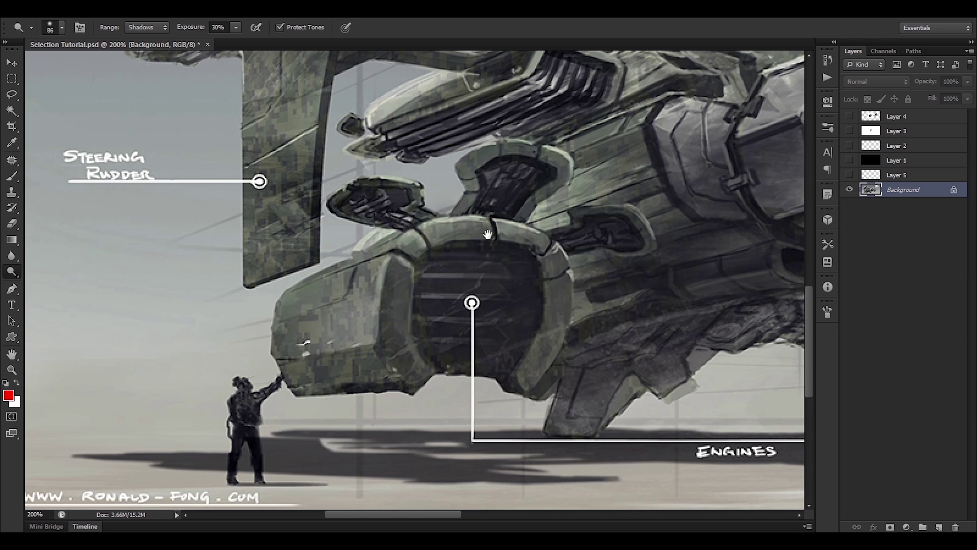
drag(487, 234, 420, 199)
key(ctrl+minus)
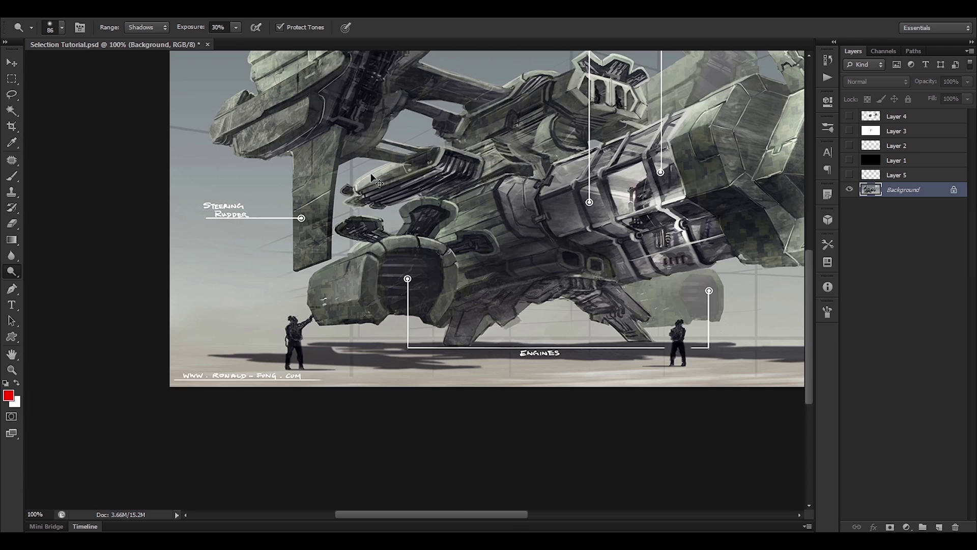
Step: Restore the last selection around the engine's upper face and set the Dodge tool's range to Midtones
key(ctrl+shift+d)
key(ctrl+d)
key(ctrl+shift+d)
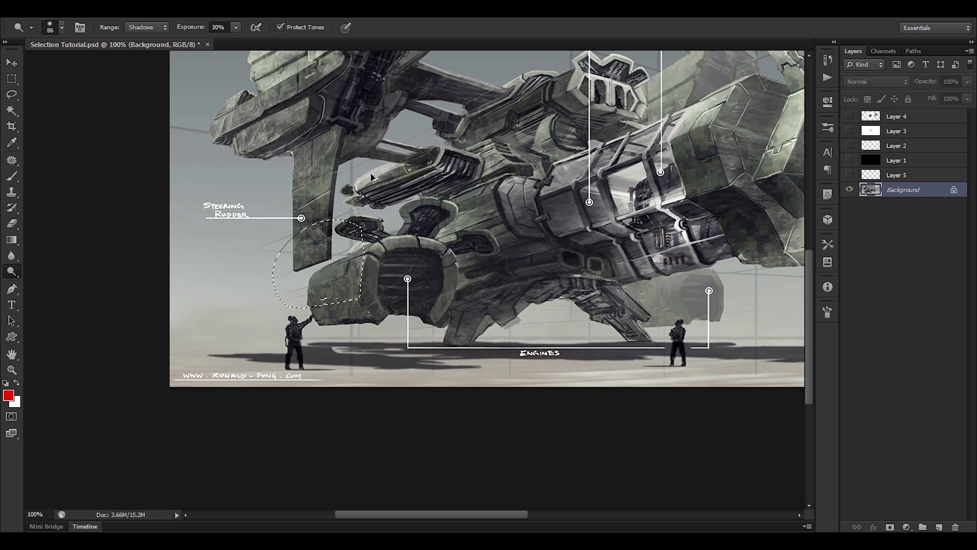
key(ctrl+minus)
key(ctrl+plus)
key(ctrl+plus)
key(ctrl+plus)
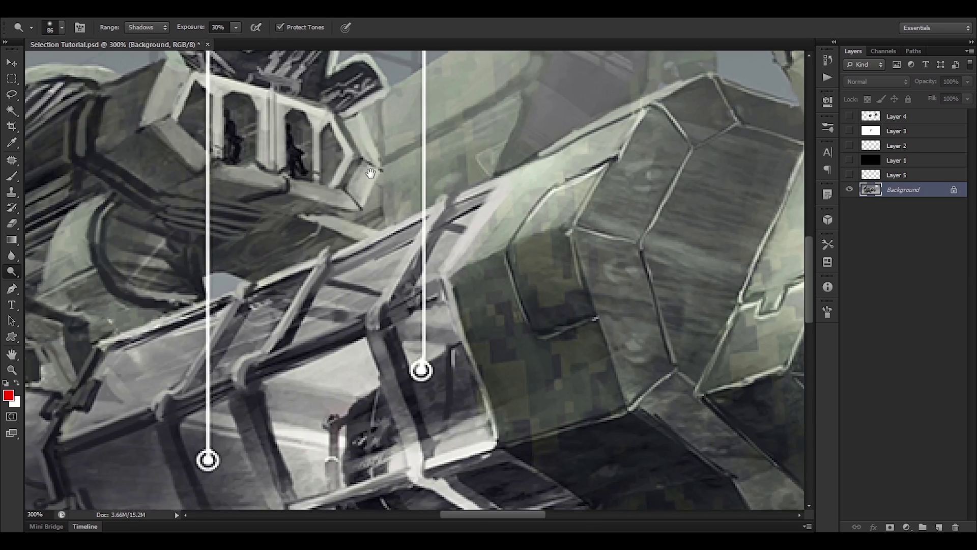
drag(354, 333, 753, 107)
drag(80, 459, 426, 264)
drag(171, 342, 332, 320)
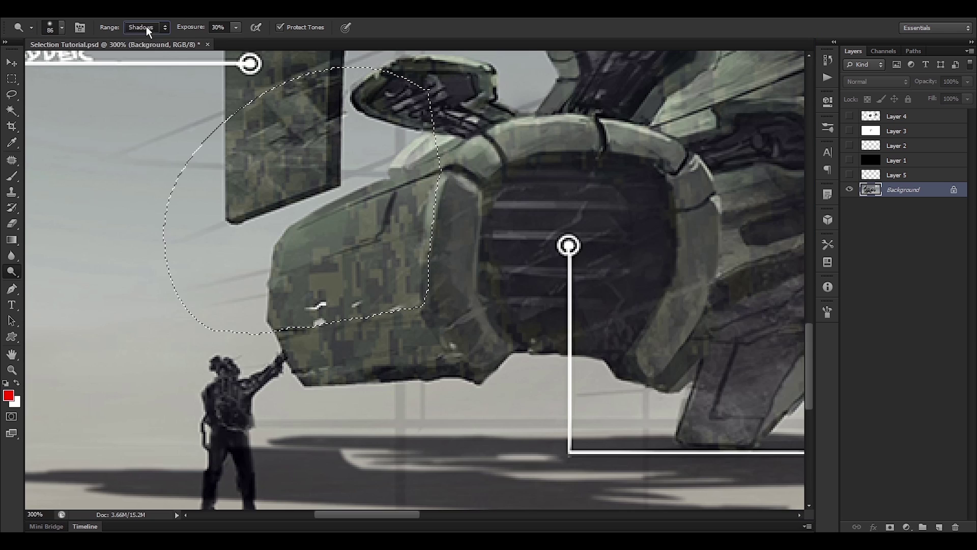
click(146, 28)
click(139, 49)
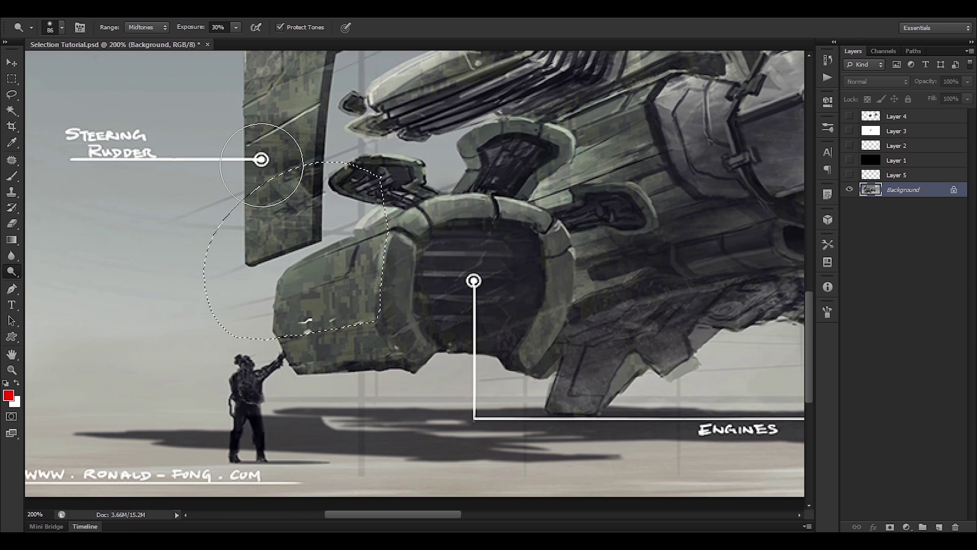
Step: Try brushing a sampled light tone over the selected face's inner edge at 48 px and 10% opacity, and undo the strokes
click(12, 176)
alt+right_click(377, 270)
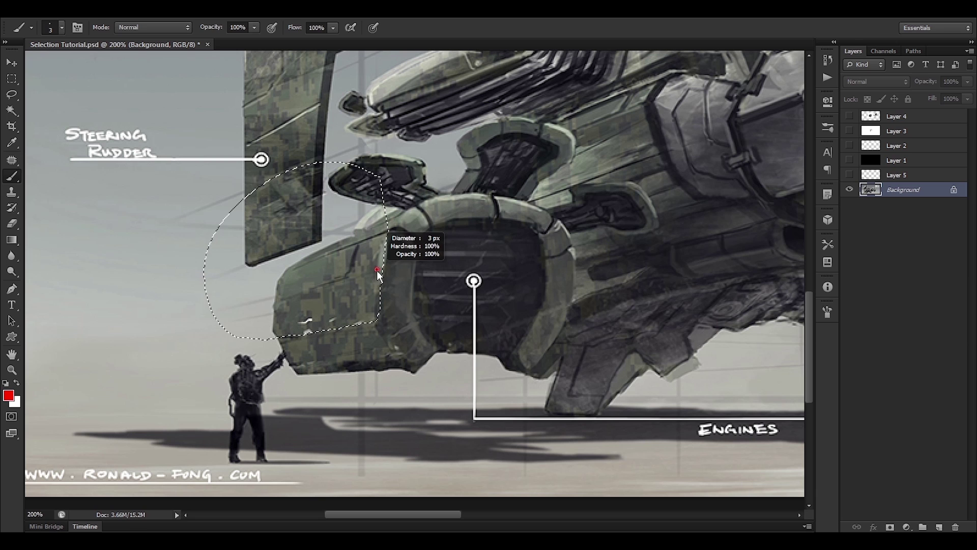
drag(390, 275, 399, 275)
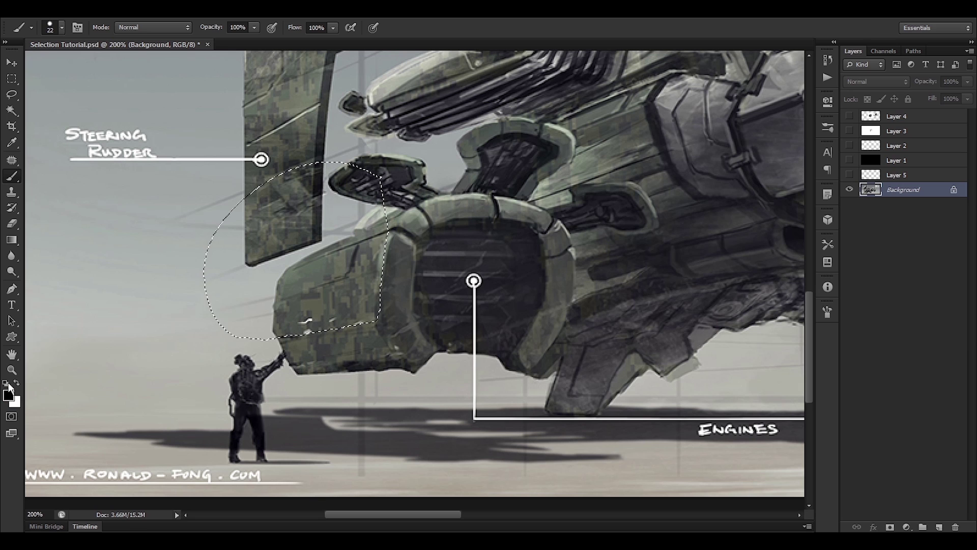
alt+click(386, 244)
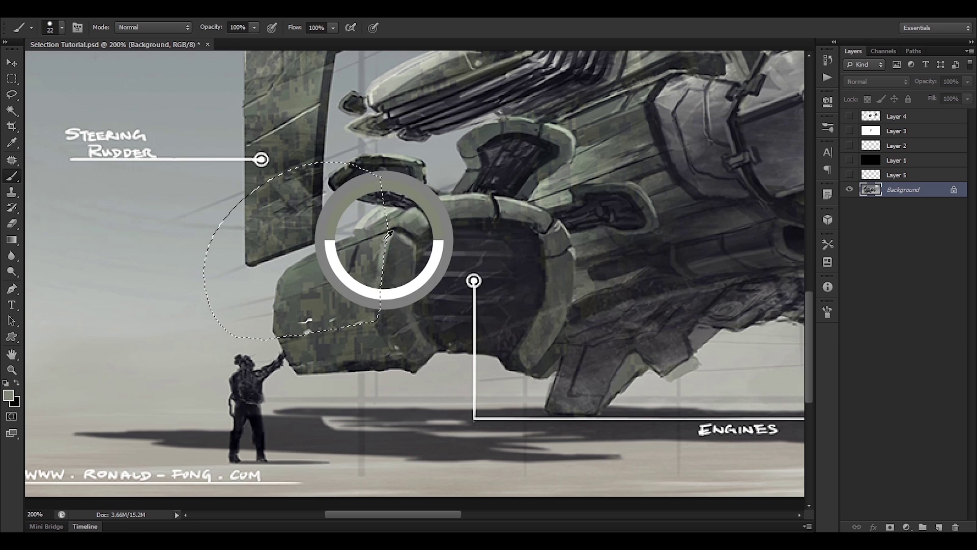
mouse_move(391, 236)
mouse_down()
mouse_move(413, 202)
mouse_move(445, 196)
mouse_up()
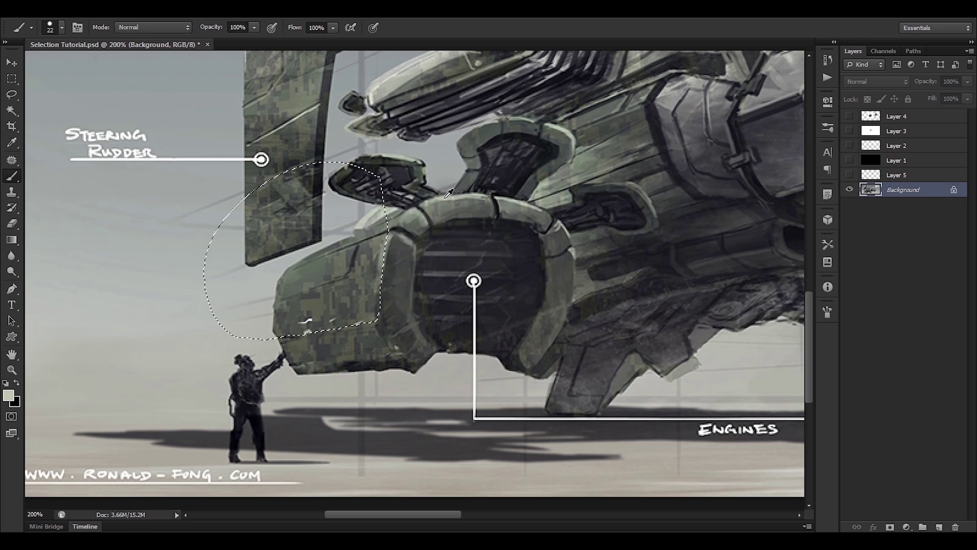
alt+right_click(372, 259)
key(1)
mouse_move(359, 312)
mouse_down()
mouse_move(383, 281)
mouse_move(334, 323)
mouse_move(360, 309)
mouse_move(332, 308)
mouse_move(376, 302)
mouse_move(339, 321)
mouse_move(354, 341)
mouse_move(326, 292)
mouse_move(367, 278)
mouse_move(357, 299)
mouse_move(371, 232)
mouse_up()
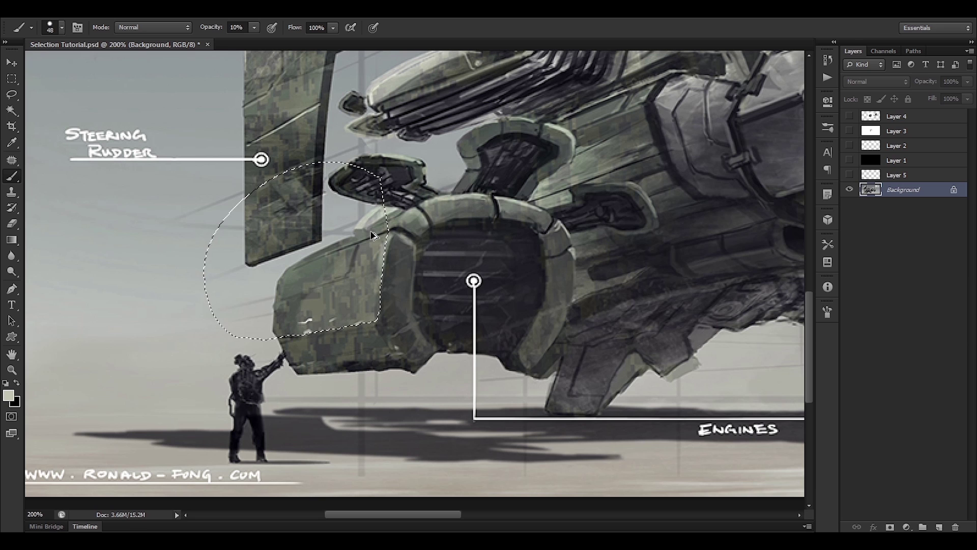
key(ctrl+alt+z)
key(ctrl+alt+z)
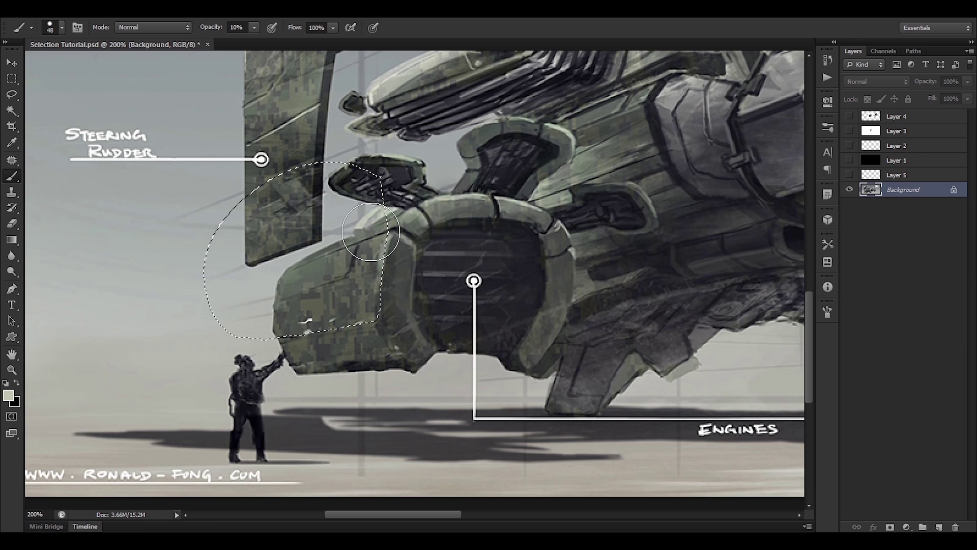
Step: Lighten the selected face next to the engine rim with a 62 px Dodge brush at Midtones and 30% exposure
click(11, 271)
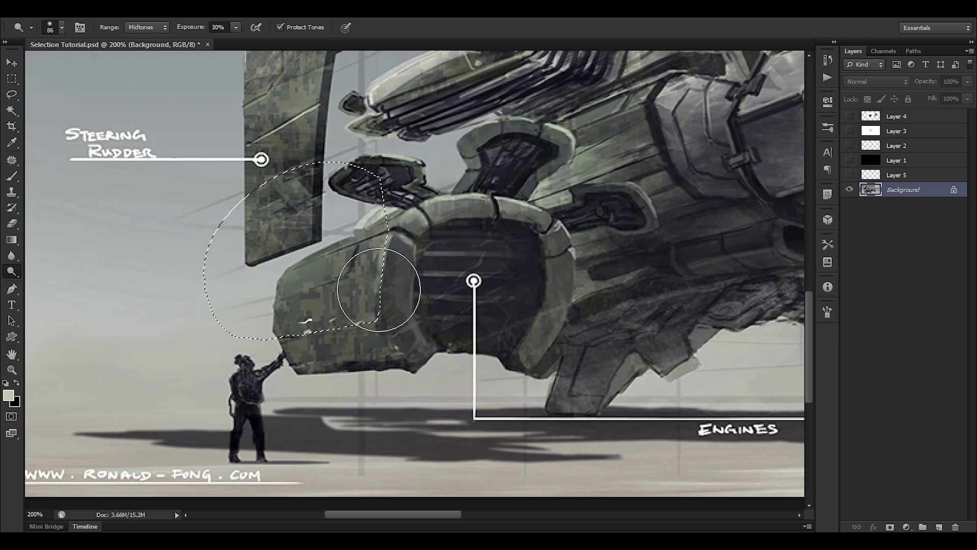
alt+right_click(375, 273)
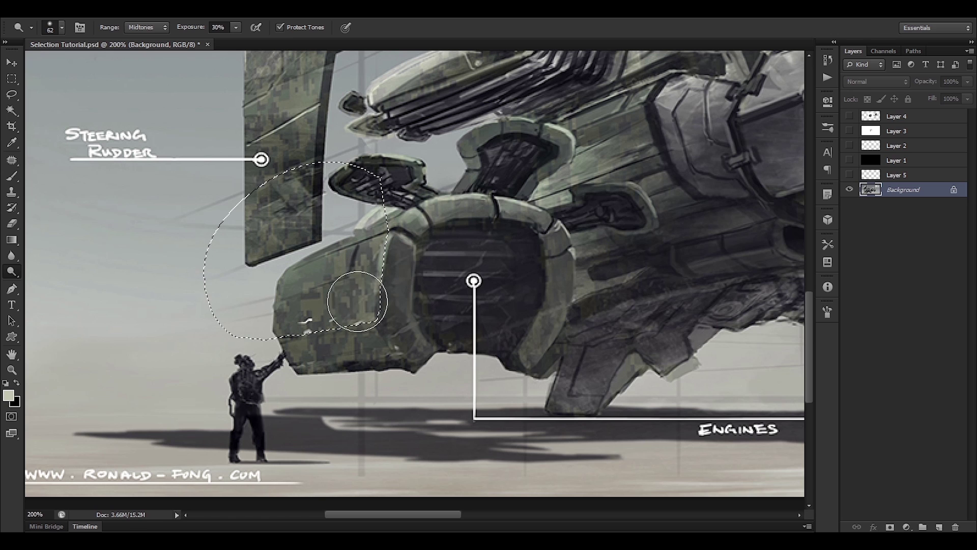
mouse_move(357, 301)
mouse_down()
mouse_move(360, 274)
mouse_move(333, 297)
mouse_move(359, 266)
mouse_move(314, 316)
mouse_move(326, 298)
mouse_move(319, 329)
mouse_move(379, 246)
mouse_move(418, 274)
mouse_up()
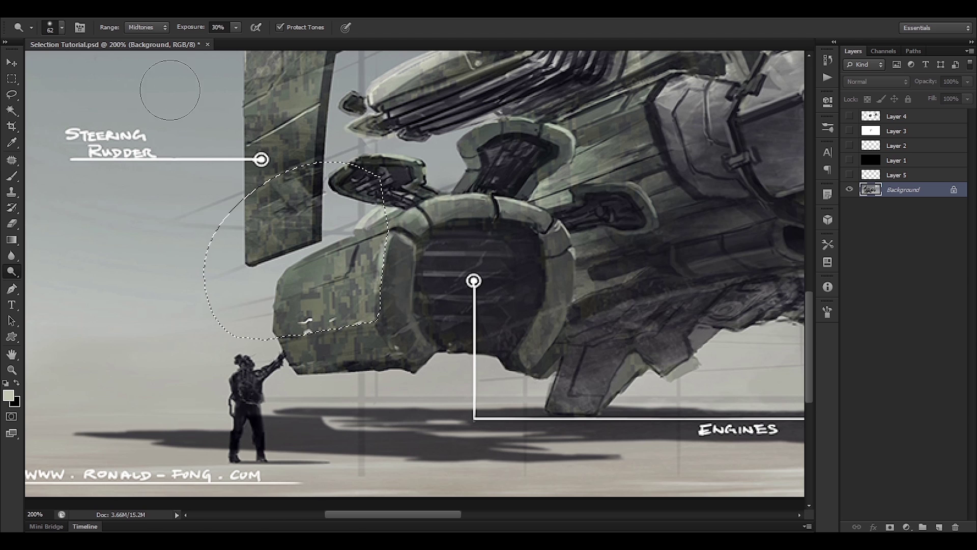
Step: Try a strong Dodge highlight in the middle of the selected face, compare it through undo and redo, and undo the extra strokes
mouse_move(359, 252)
mouse_down()
mouse_move(347, 303)
mouse_move(351, 295)
mouse_move(352, 283)
mouse_move(333, 300)
mouse_move(342, 300)
mouse_move(351, 340)
mouse_move(332, 296)
mouse_up()
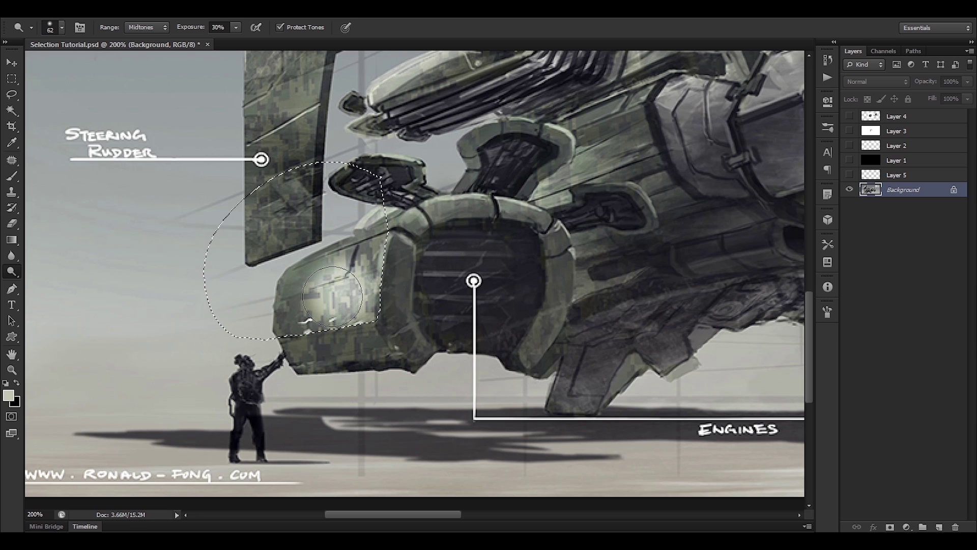
key(ctrl+alt+z)
key(ctrl+alt+z)
key(ctrl+alt+z)
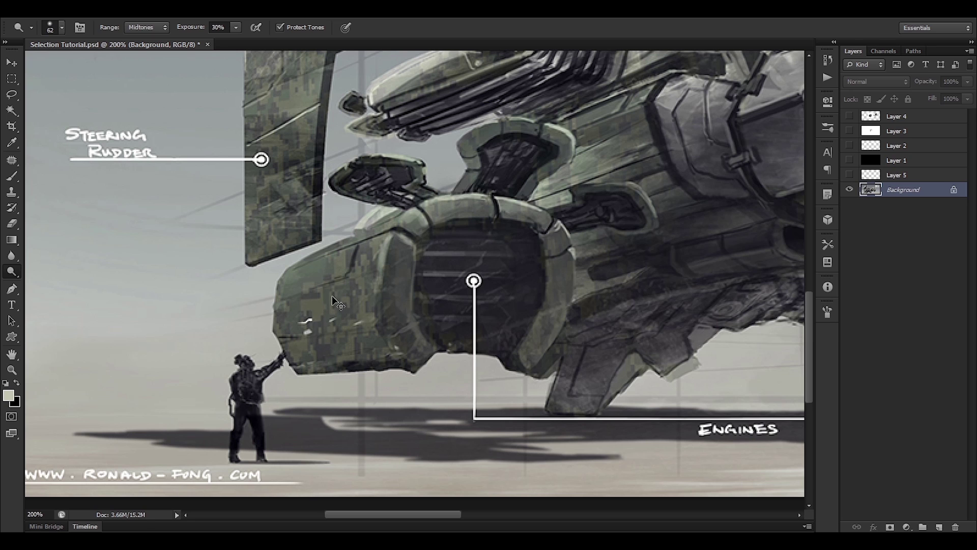
key(ctrl+shift+z)
key(ctrl+shift+z)
key(ctrl+shift+z)
key(ctrl+alt+z)
key(ctrl+alt+z)
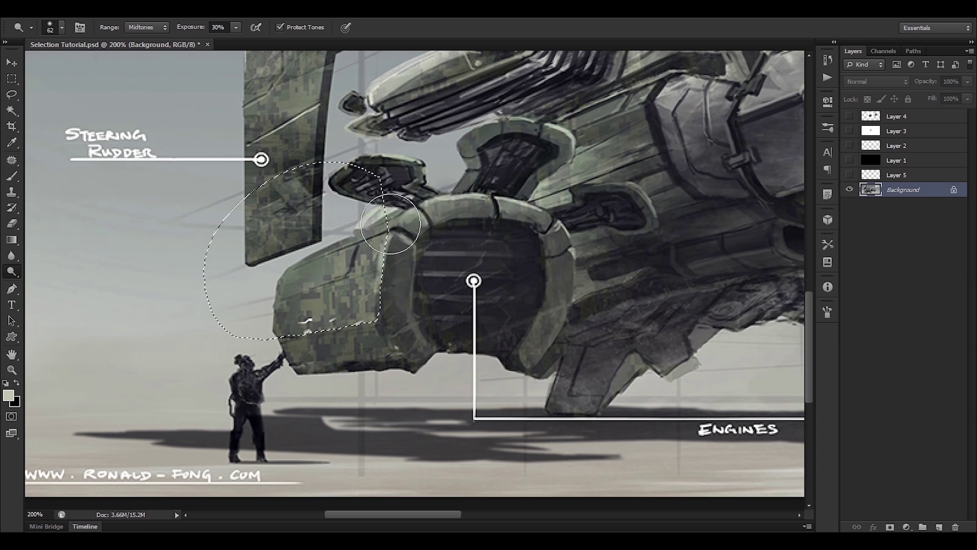
Step: Lighten the engine housing's selected upper face with a 104 px Dodge brush and clear the selection
mouse_move(334, 299)
mouse_down()
mouse_move(354, 301)
mouse_move(336, 322)
mouse_move(337, 311)
mouse_up()
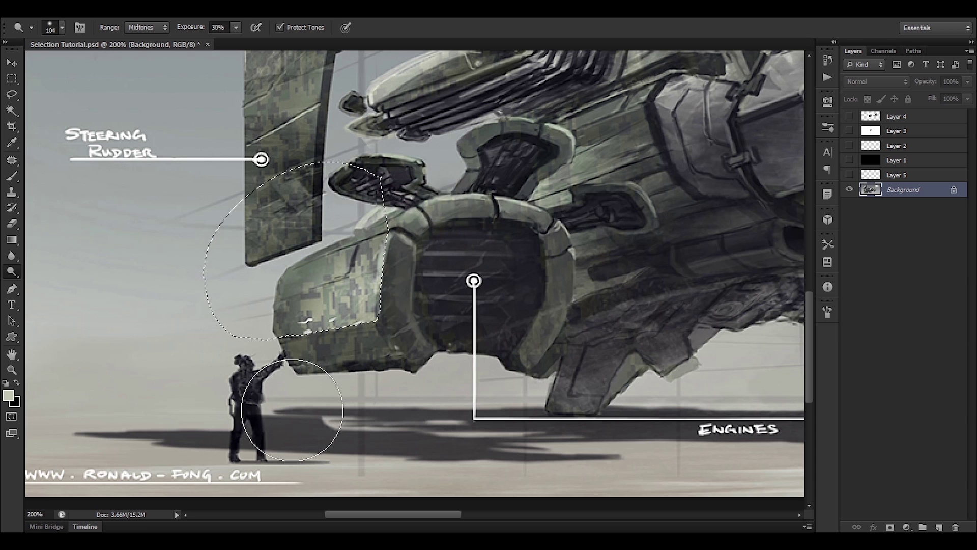
key(ctrl+d)
mouse_move(592, 276)
mouse_down()
mouse_move(541, 214)
mouse_move(598, 183)
mouse_move(410, 264)
mouse_move(371, 250)
mouse_move(359, 213)
mouse_move(399, 207)
mouse_move(421, 244)
mouse_move(417, 279)
mouse_move(332, 282)
mouse_up()
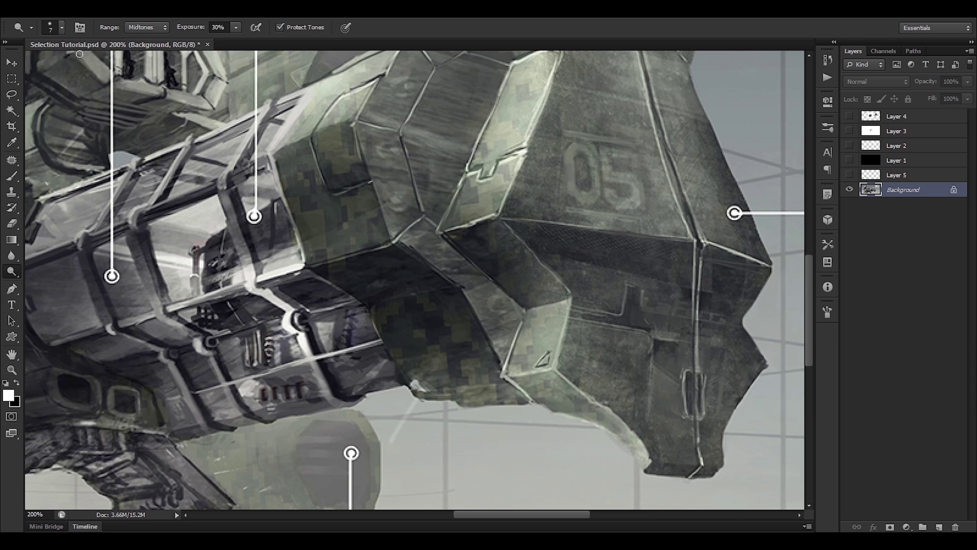
Step: Sketch white arrows with a 4 px Brush pointing at the dark underside planes behind the nose, and undo them
drag(391, 449, 418, 400)
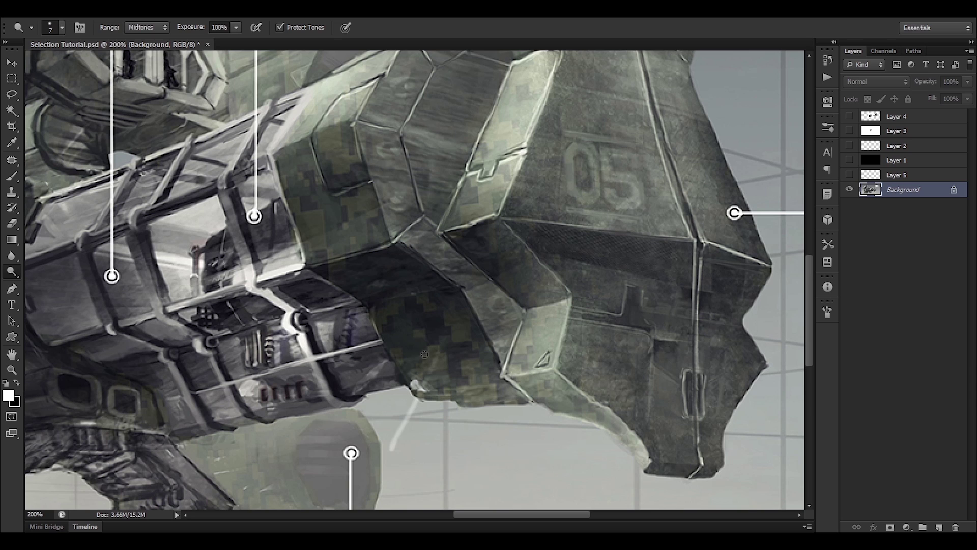
key(ctrl+z)
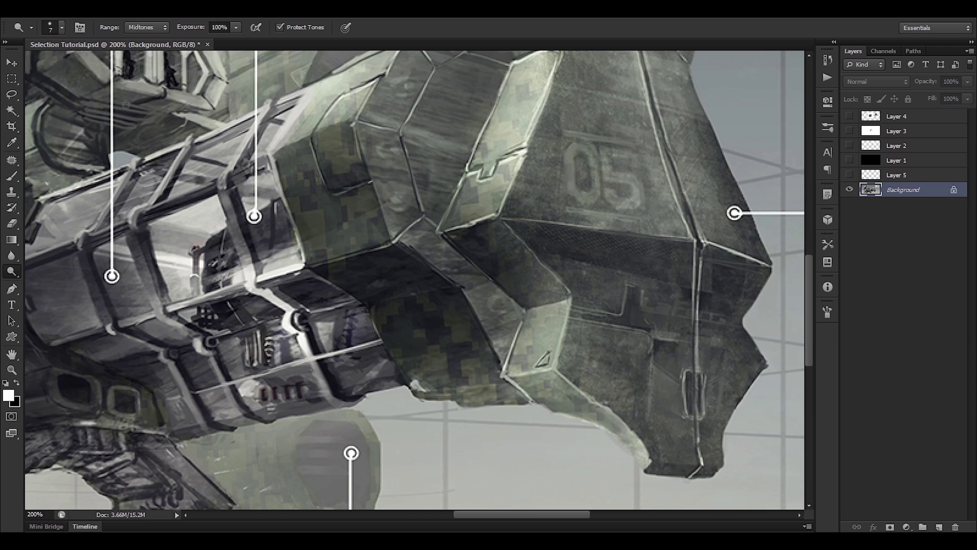
click(20, 178)
drag(482, 327, 446, 314)
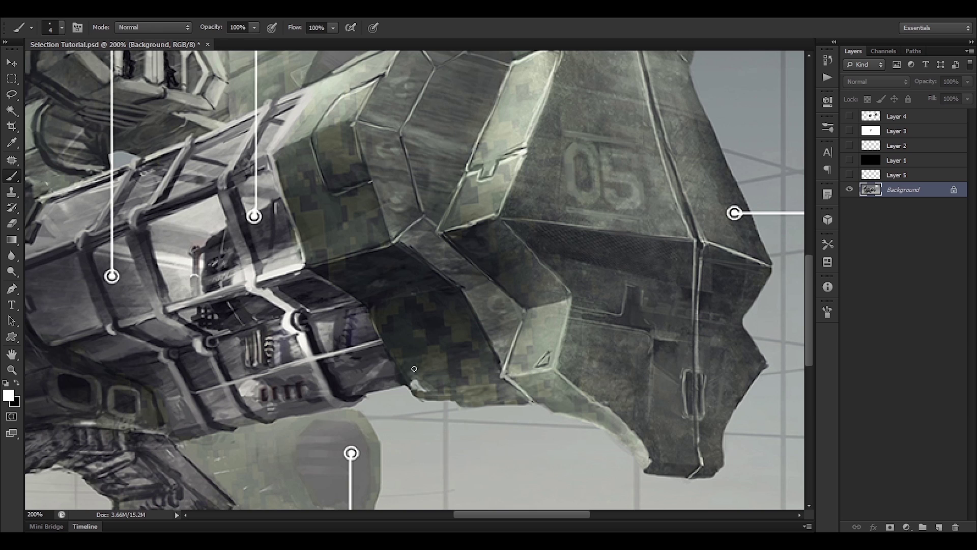
drag(396, 437, 433, 348)
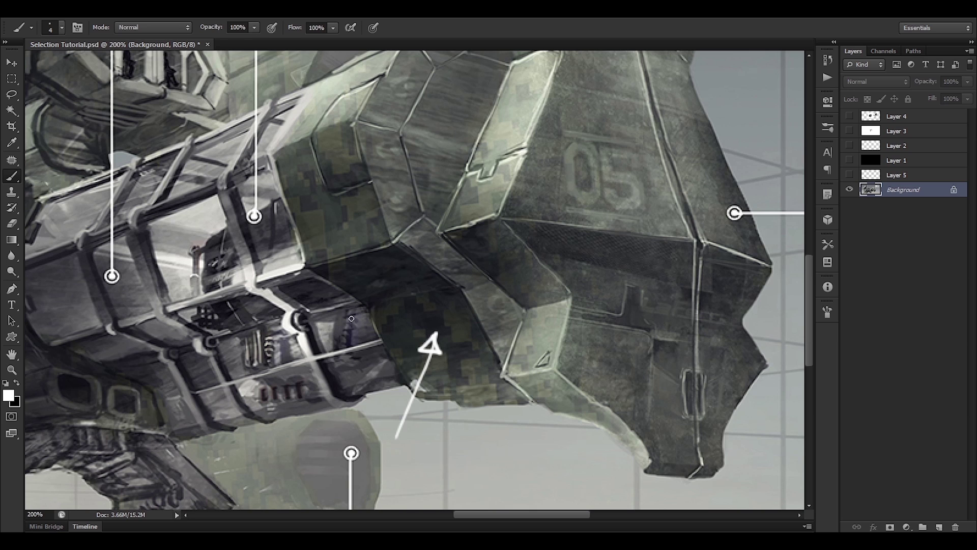
drag(320, 350, 353, 280)
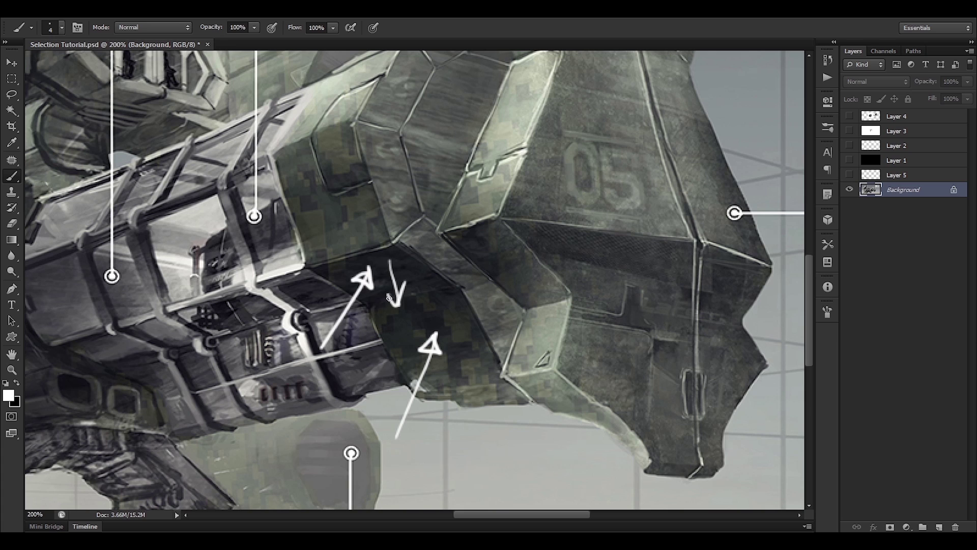
key(ctrl+alt+z)
key(ctrl+alt+z)
key(ctrl+alt+z)
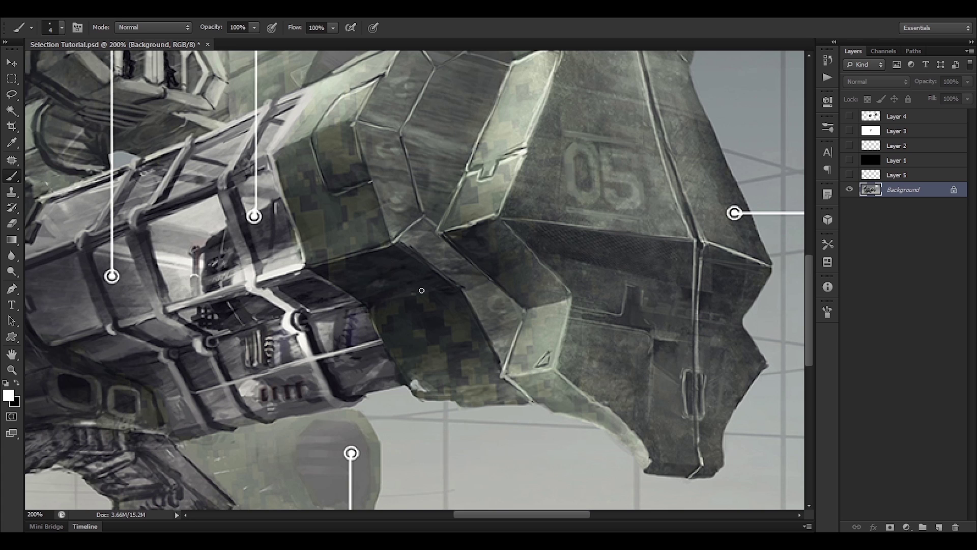
Step: Lasso the camouflaged underside plane, lighten its upper edge with a 98 px Dodge brush at Midtones and 100% exposure, and clear the selection
key(l)
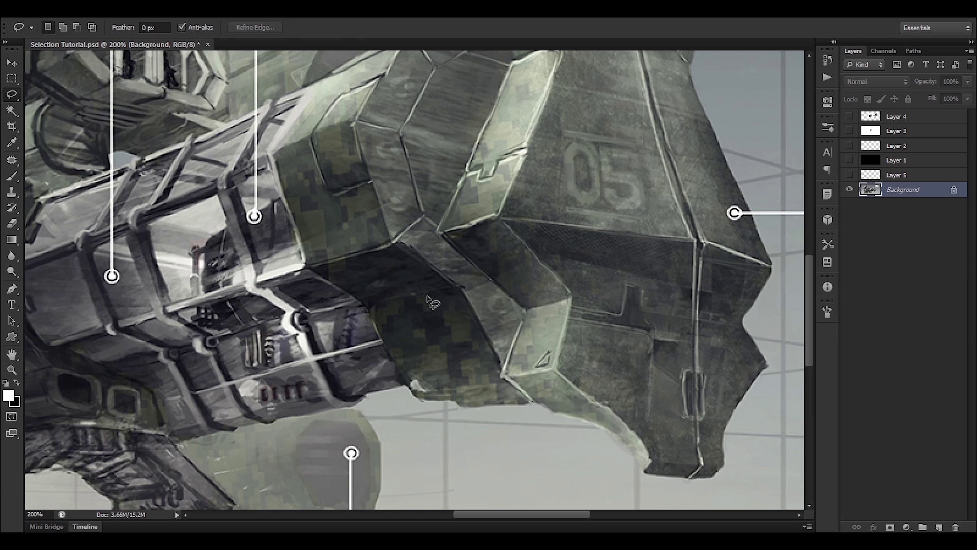
drag(458, 421, 455, 289)
key(o)
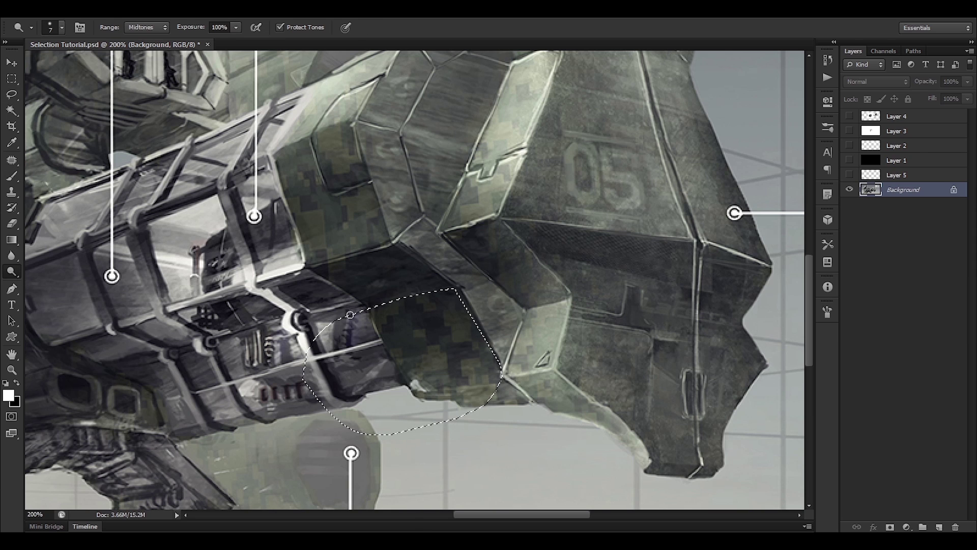
mouse_move(405, 315)
mouse_down()
mouse_move(397, 280)
mouse_move(476, 290)
mouse_move(434, 306)
mouse_move(371, 209)
mouse_up()
key(ctrl+d)
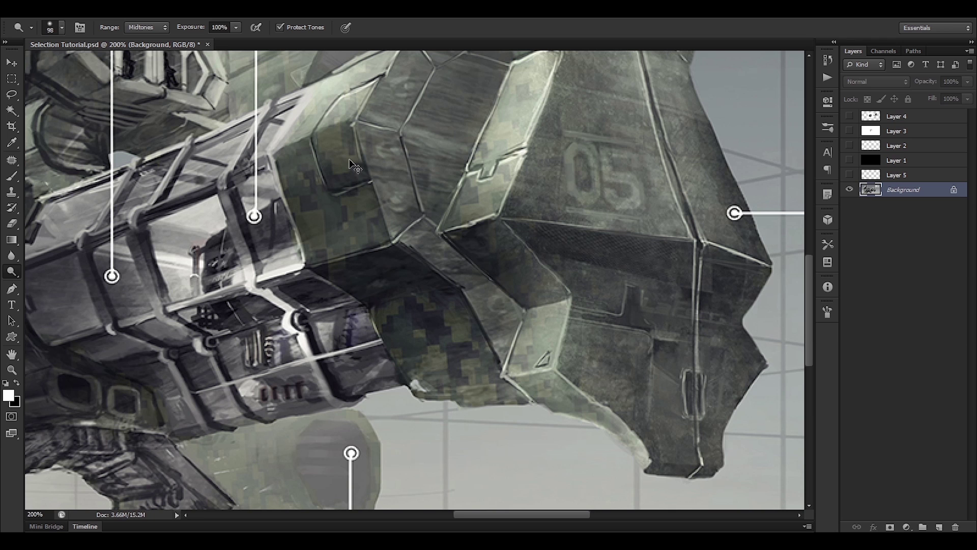
Step: Examine the value separation between planes on the whole ship, the central hull and the front armour
key(ctrl+minus)
key(ctrl+minus)
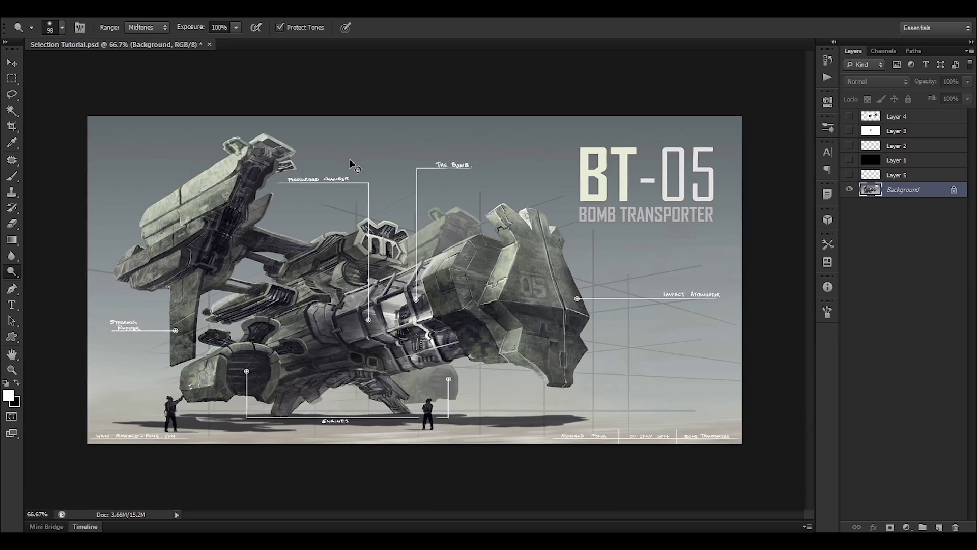
key(ctrl+plus)
key(ctrl+plus)
drag(523, 313, 536, 113)
drag(560, 277, 679, 297)
drag(585, 174, 529, 215)
drag(612, 292, 455, 351)
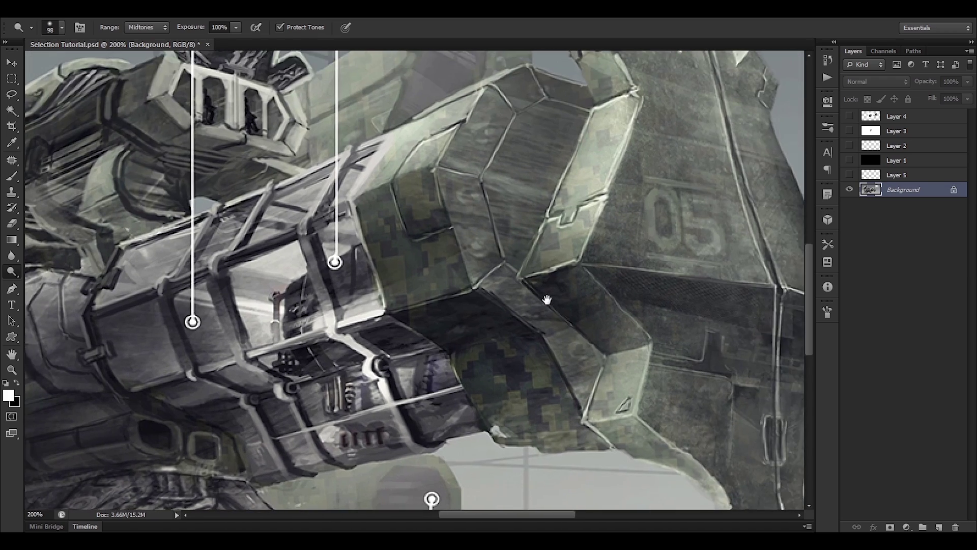
drag(521, 310, 717, 270)
drag(593, 289, 558, 300)
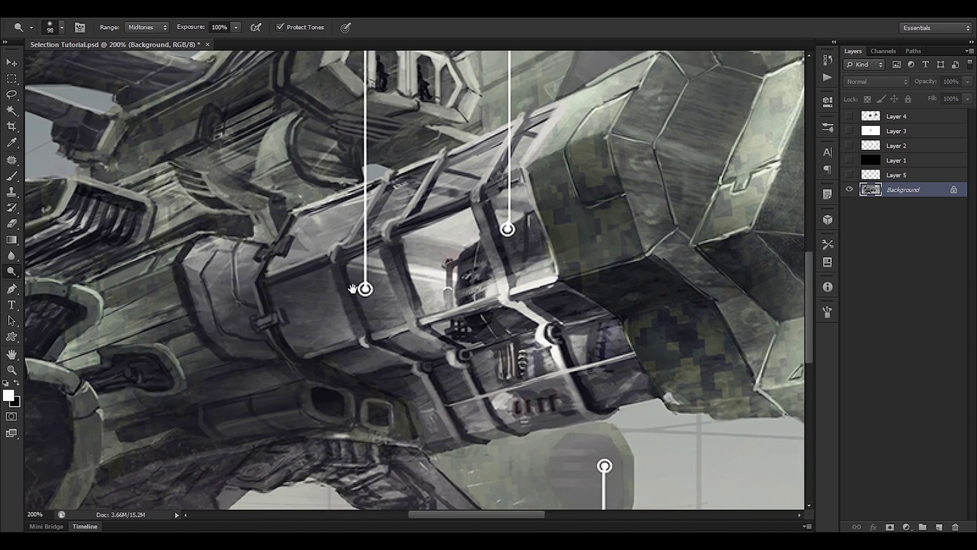
drag(353, 289, 205, 389)
drag(475, 240, 451, 225)
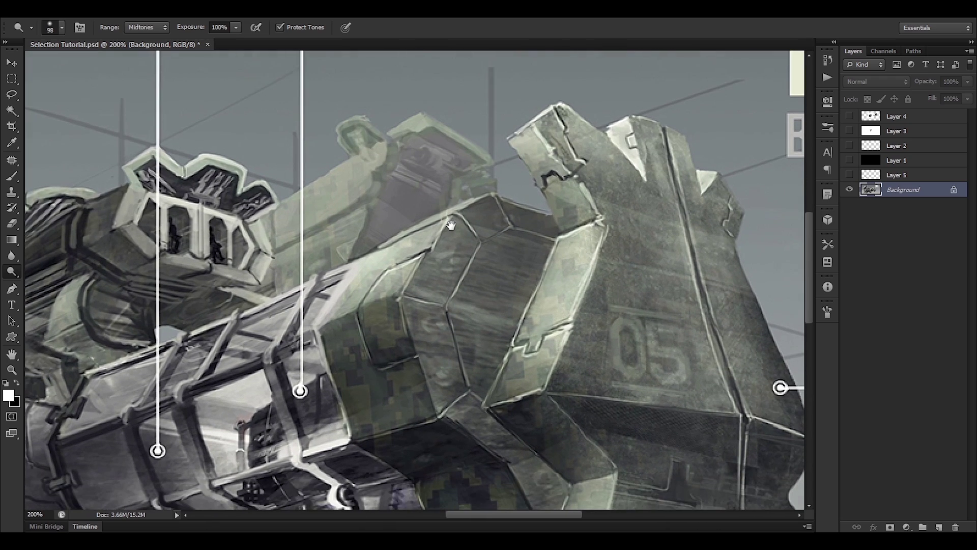
drag(431, 301, 409, 281)
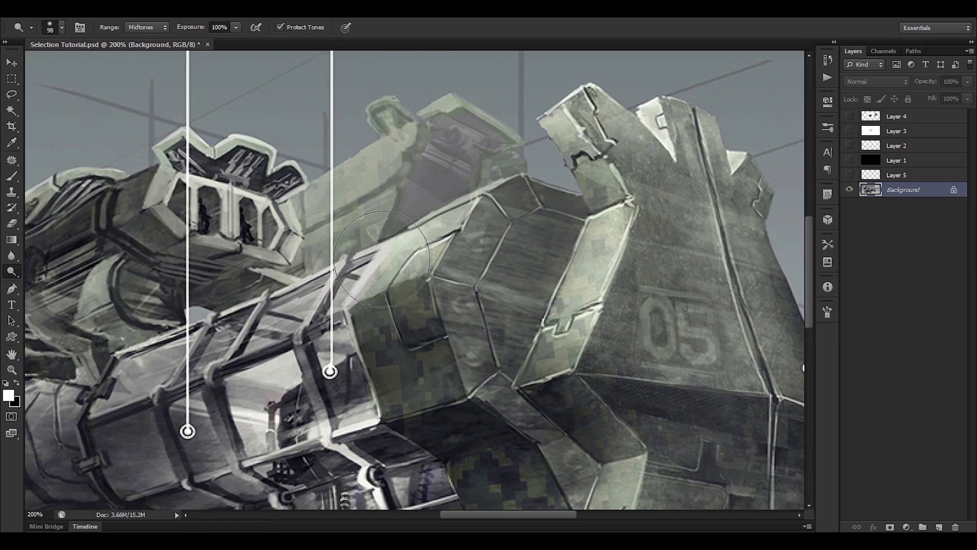
Step: Examine the plane separation on the raised rear pod, the engines and the underside of the hull
drag(539, 365, 404, 294)
drag(420, 92, 425, 269)
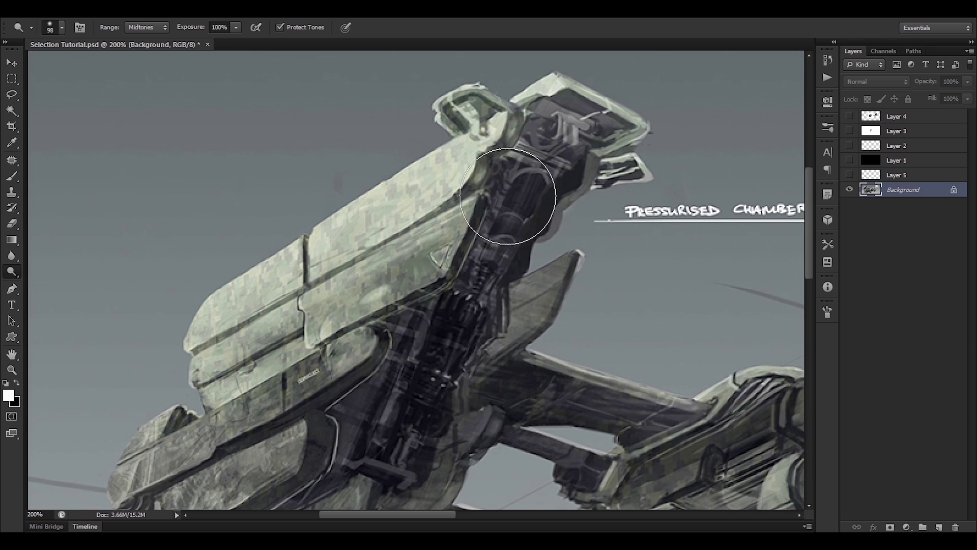
drag(363, 263, 359, 262)
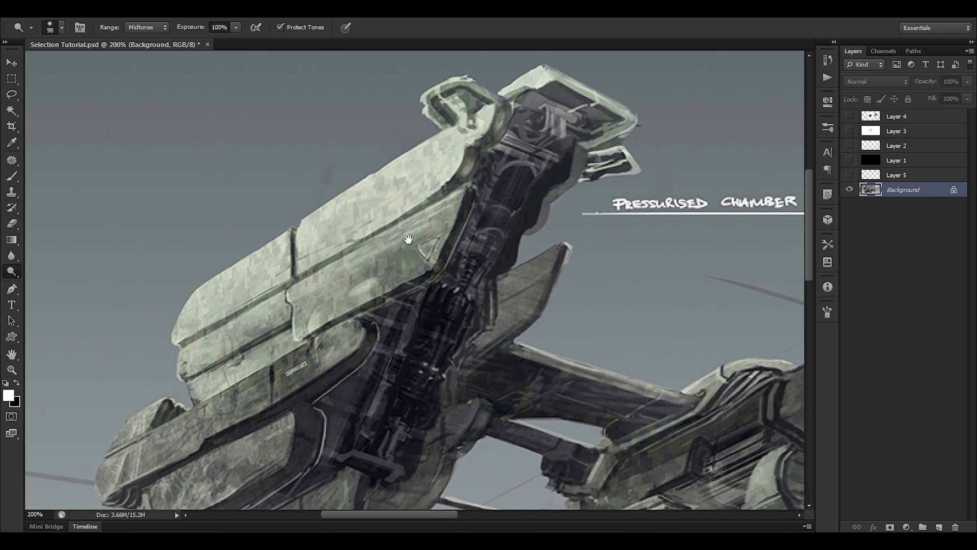
drag(518, 236, 419, 222)
drag(427, 172, 378, 135)
drag(430, 194, 520, 111)
drag(328, 301, 297, 245)
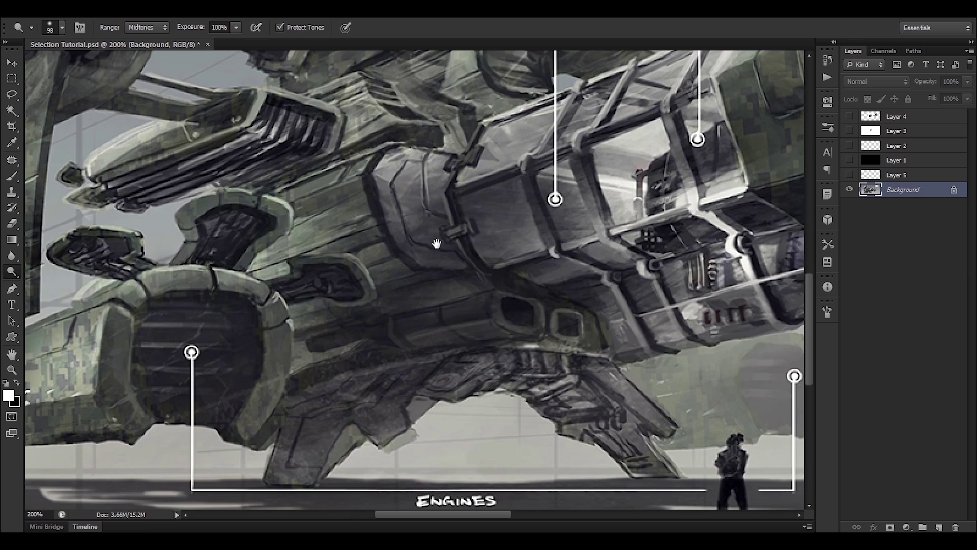
drag(436, 243, 397, 240)
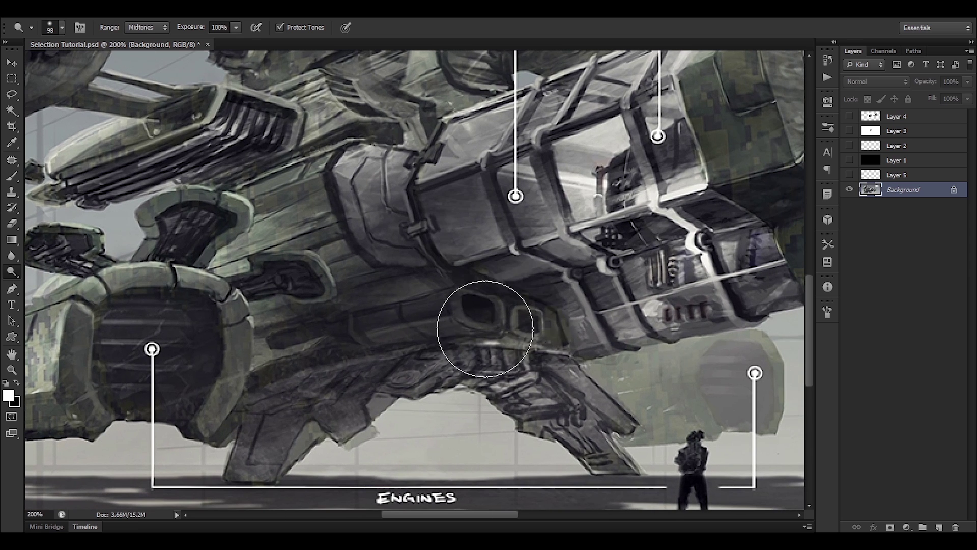
Step: Lasso the landing leg's inner face without its outer strut, darken it with an 85 px Burn brush at Midtones and 50% exposure, and deselect
key(l)
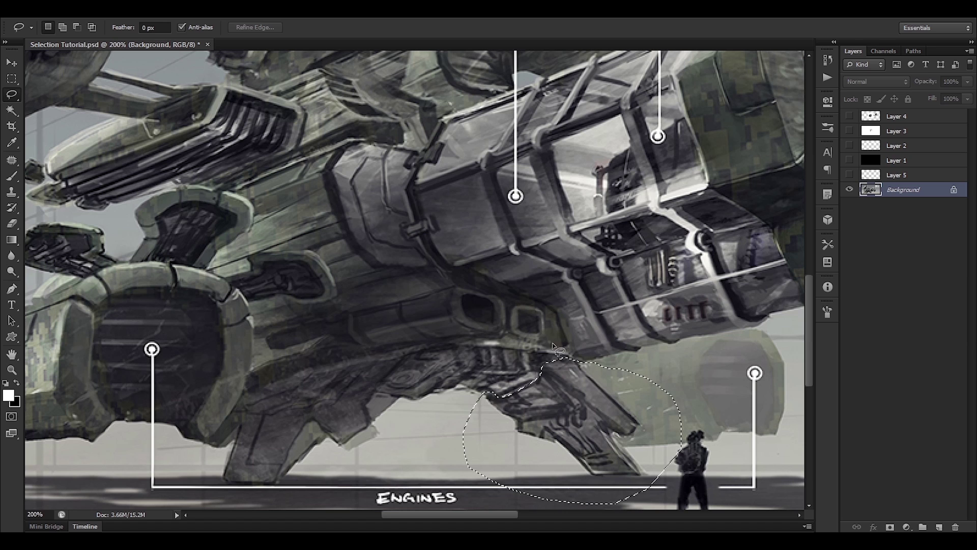
key(alt)
drag(636, 440, 681, 446)
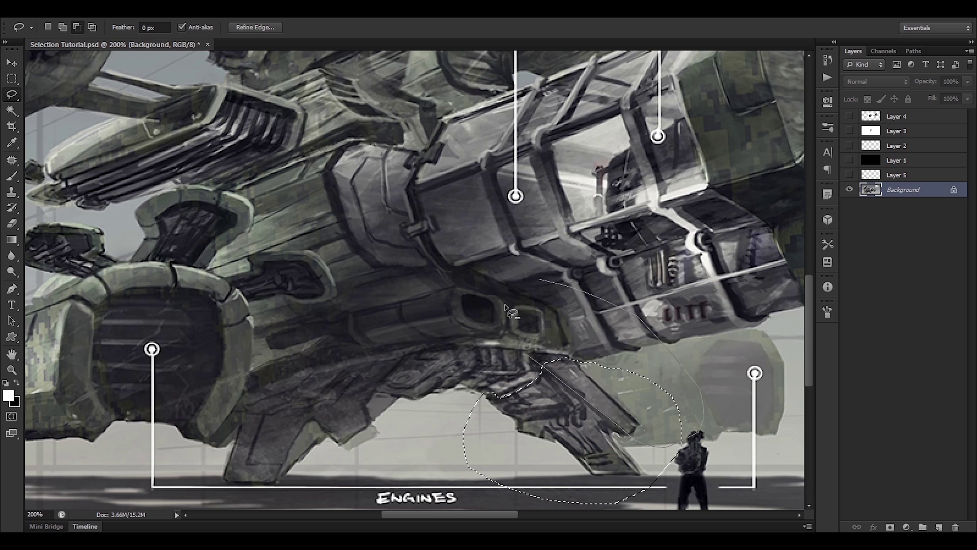
key(o)
right_click(11, 272)
click(45, 281)
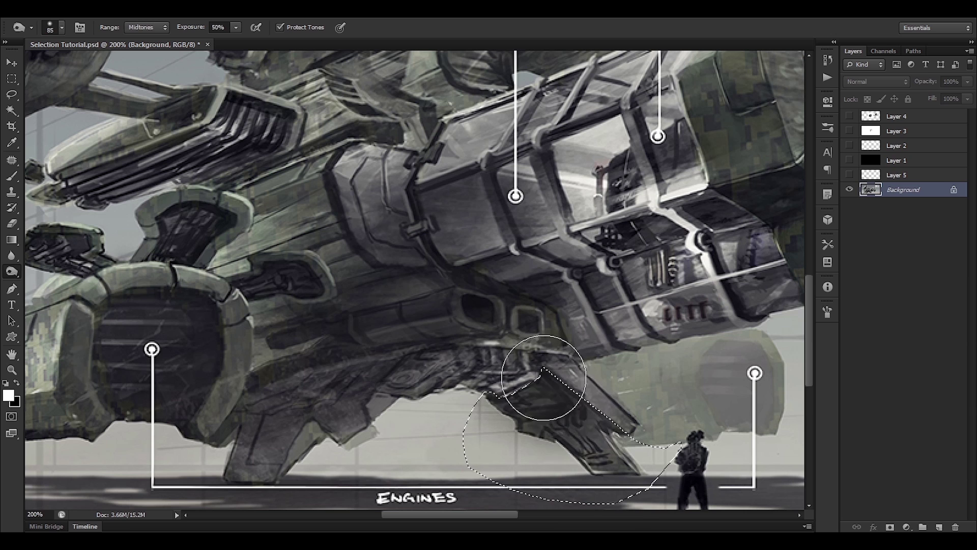
drag(543, 378, 620, 486)
key(ctrl+d)
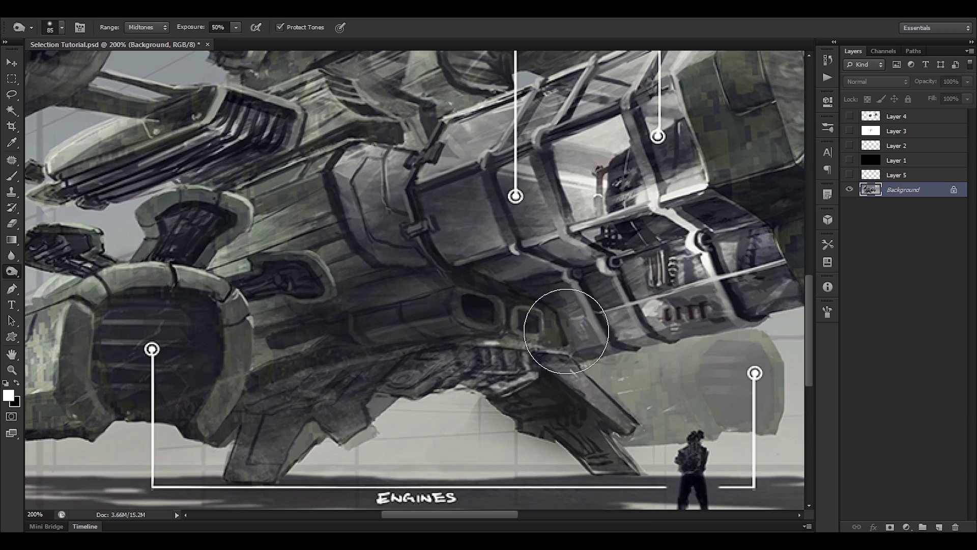
Step: Inspect the darkened landing leg up close and undo the burn strokes on it
key(ctrl+minus)
key(ctrl+minus)
key(ctrl+plus)
key(ctrl+plus)
key(ctrl+plus)
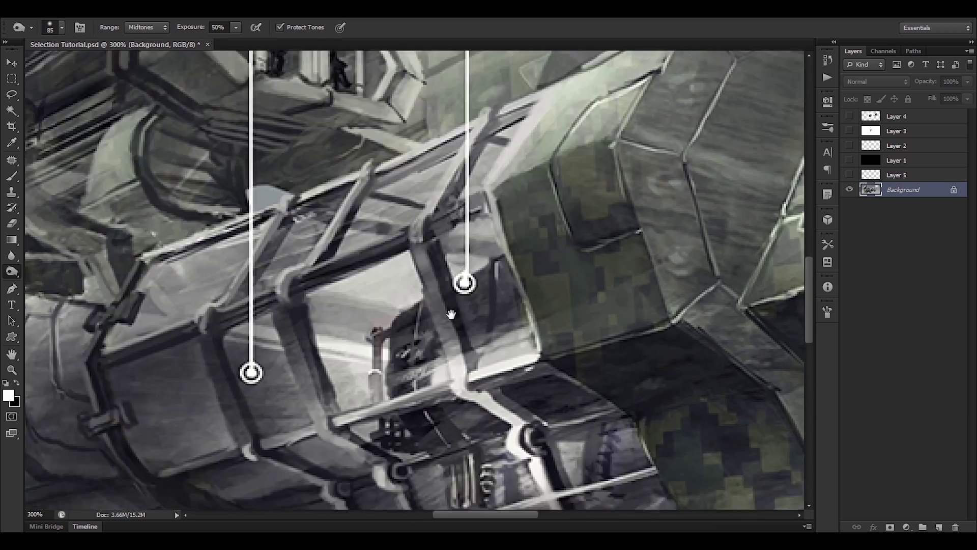
mouse_move(451, 314)
mouse_down()
mouse_move(402, 275)
mouse_move(349, 345)
mouse_move(310, 373)
mouse_up()
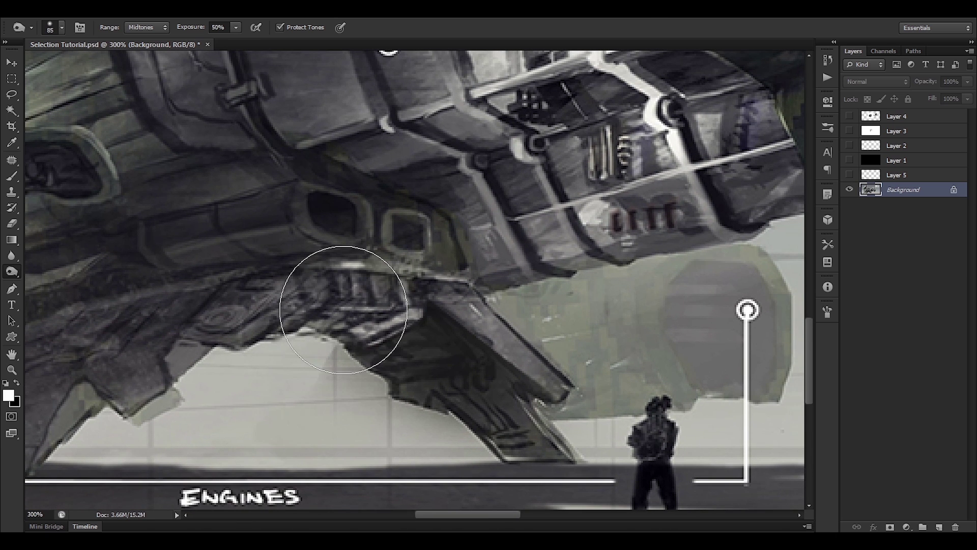
key(ctrl+z)
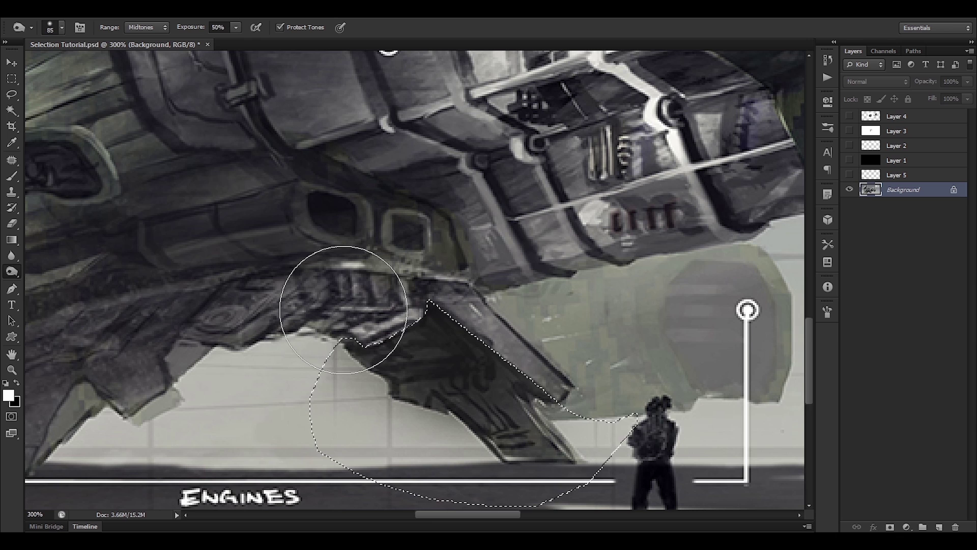
key(ctrl+alt+z)
key(ctrl+alt+z)
key(ctrl+alt+z)
key(ctrl+alt+z)
key(ctrl+alt+z)
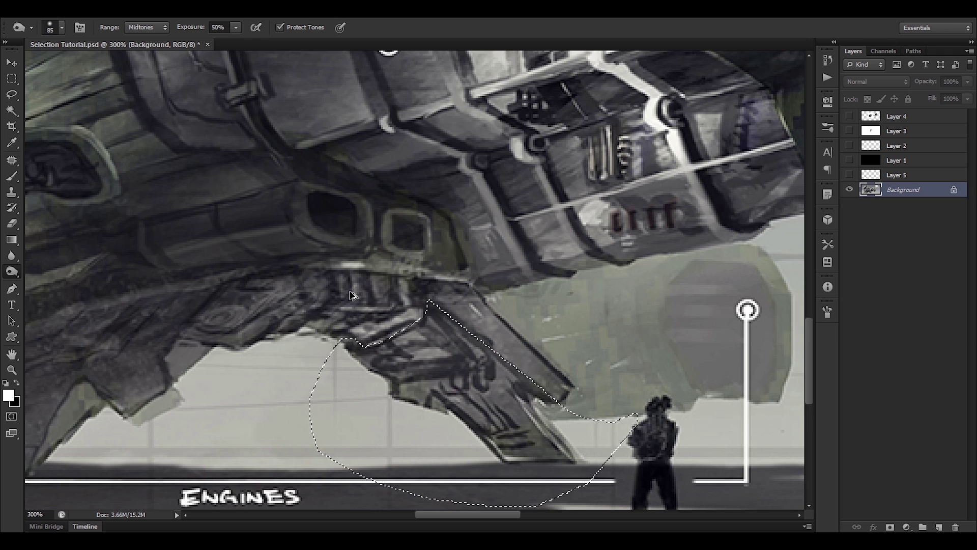
drag(438, 211, 508, 201)
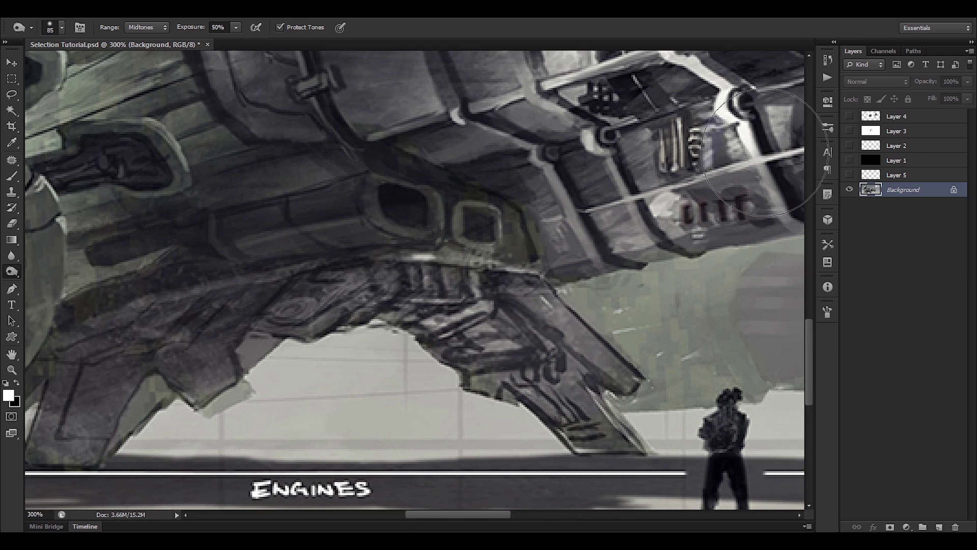
Step: Show the topic list on Layer 2 over the dark Layer 1, clear the selection, and hide both layers again
click(849, 131)
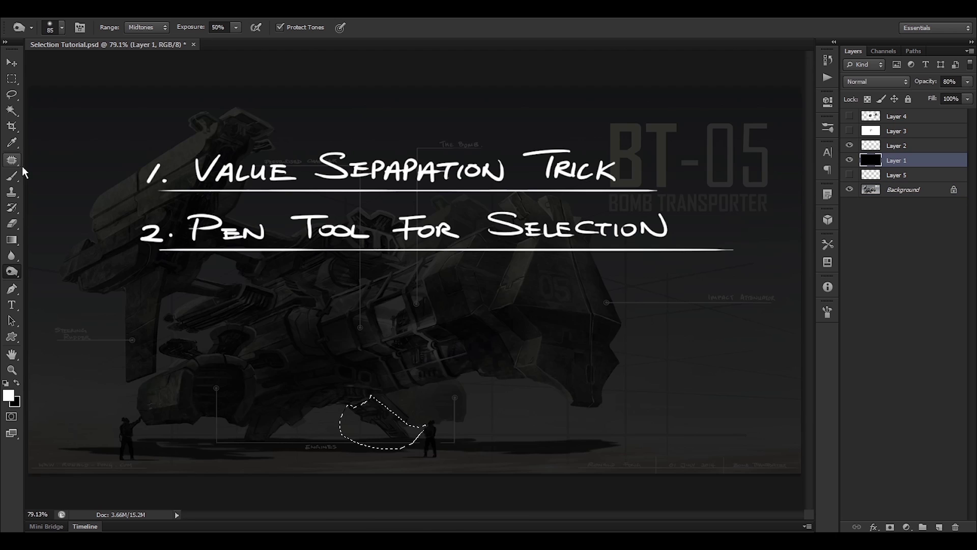
key(ctrl+d)
click(11, 176)
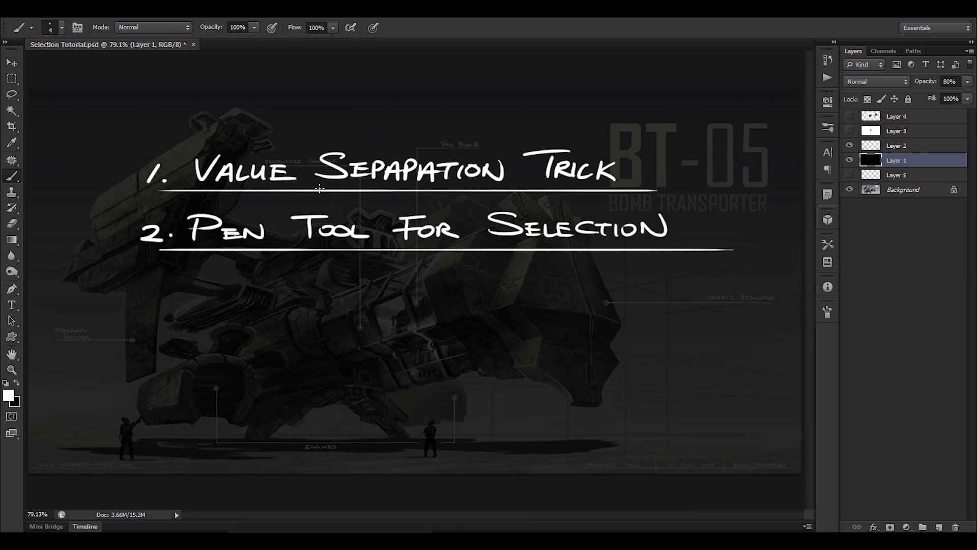
click(850, 146)
click(850, 160)
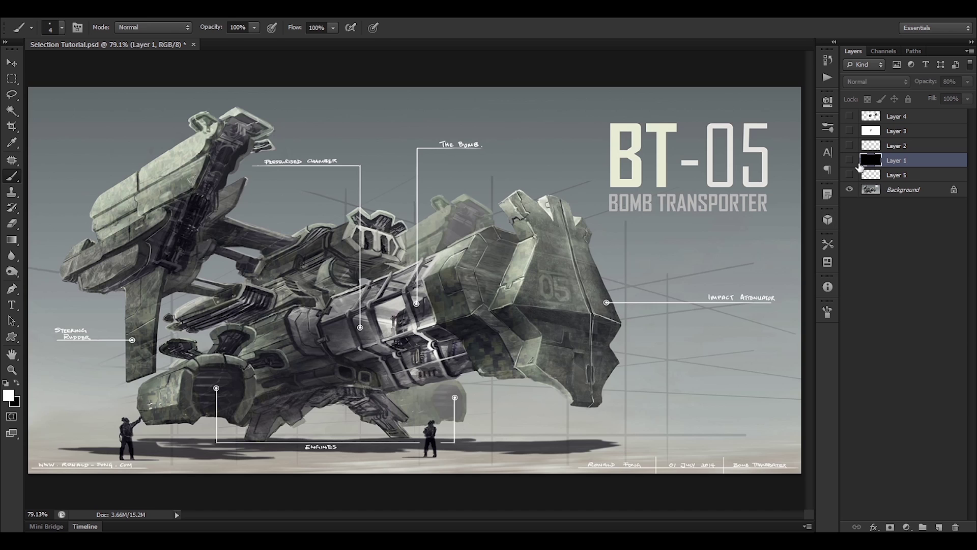
Step: On the Background layer, trace a Magnetic Lasso selection around the raised rear pod's side panels with 10 px width and 10% contrast
scroll(413, 281, up, 5)
drag(355, 344, 386, 299)
drag(337, 193, 361, 374)
mouse_move(371, 341)
mouse_down()
mouse_move(410, 305)
mouse_move(434, 343)
mouse_move(421, 288)
mouse_move(427, 296)
mouse_up()
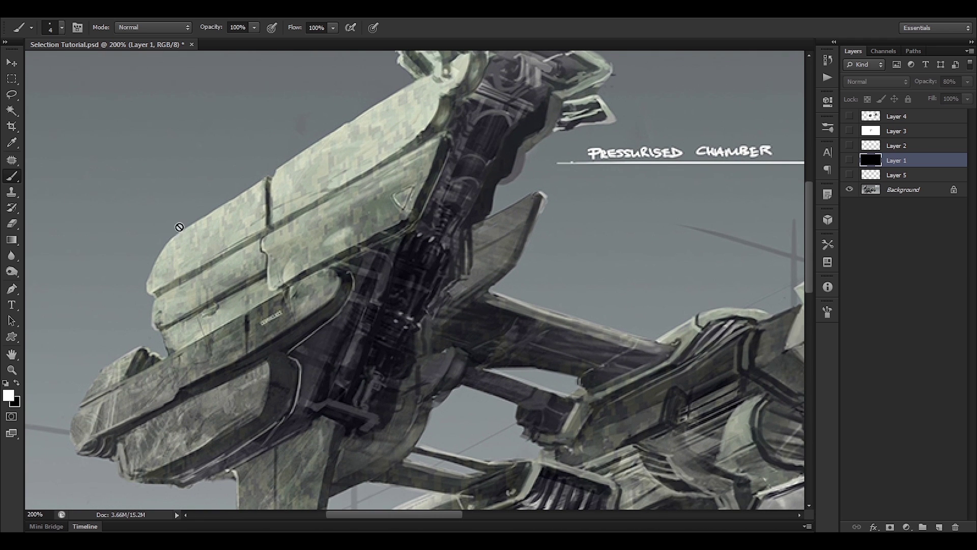
key(l)
key(alt+comma)
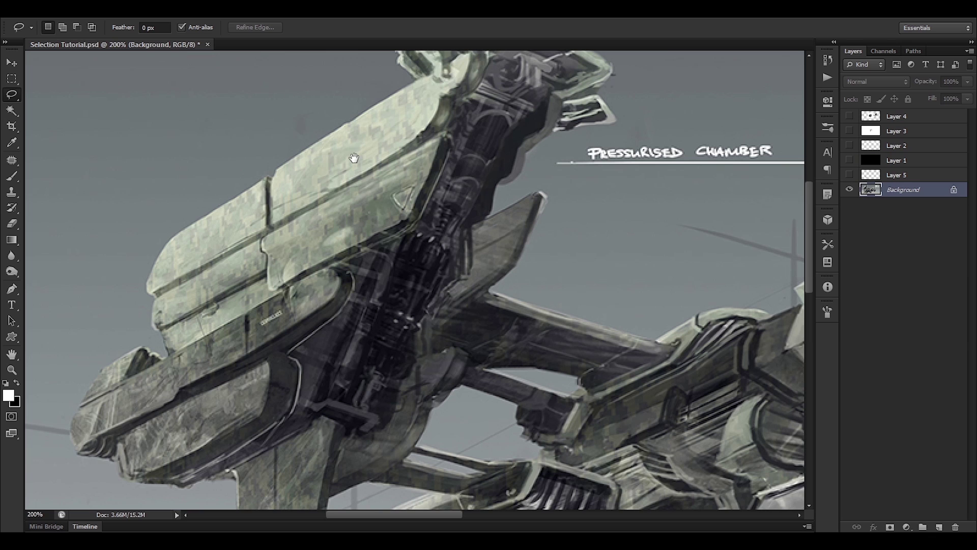
drag(354, 158, 372, 166)
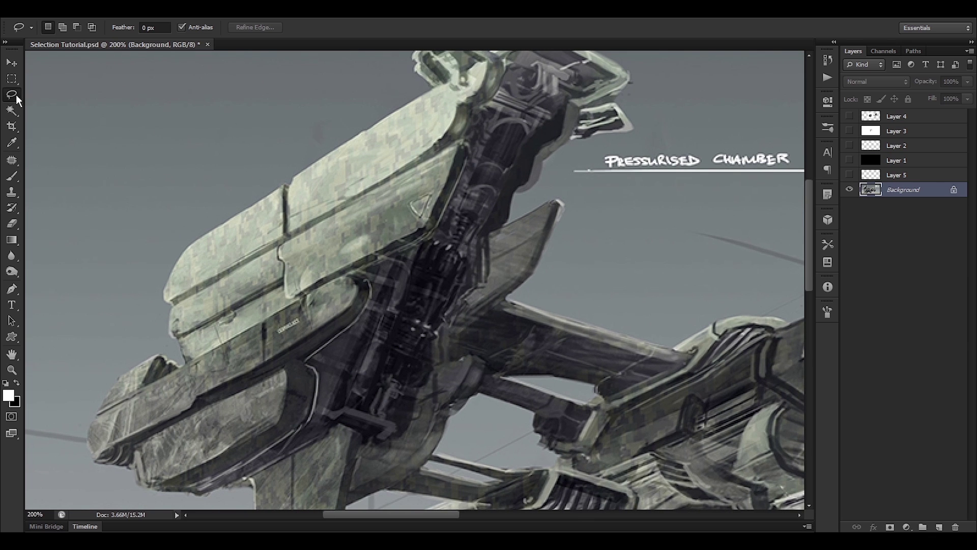
mouse_move(16, 96)
mouse_down()
mouse_move(44, 96)
mouse_move(56, 113)
mouse_up()
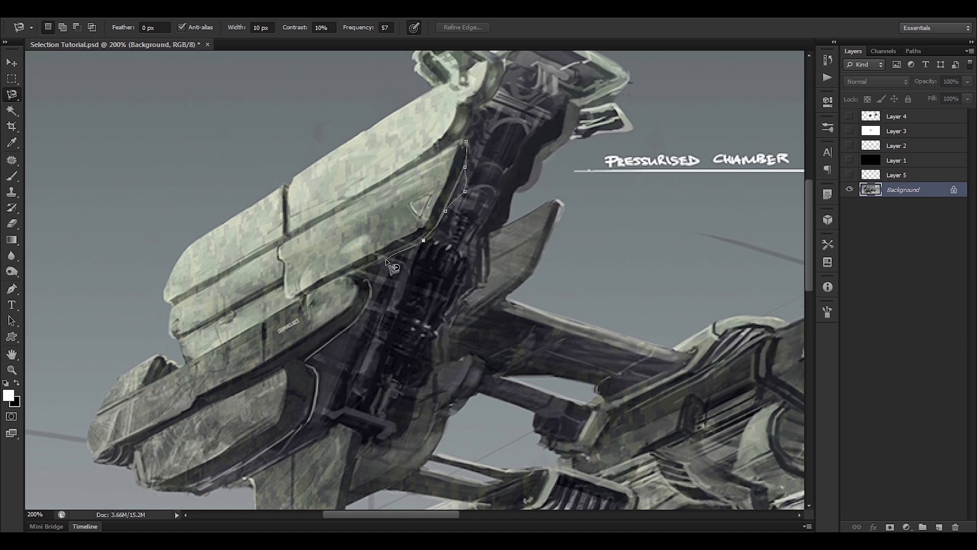
drag(385, 261, 320, 347)
mouse_move(263, 359)
mouse_down()
mouse_move(224, 223)
mouse_move(342, 175)
mouse_up()
double_click(336, 168)
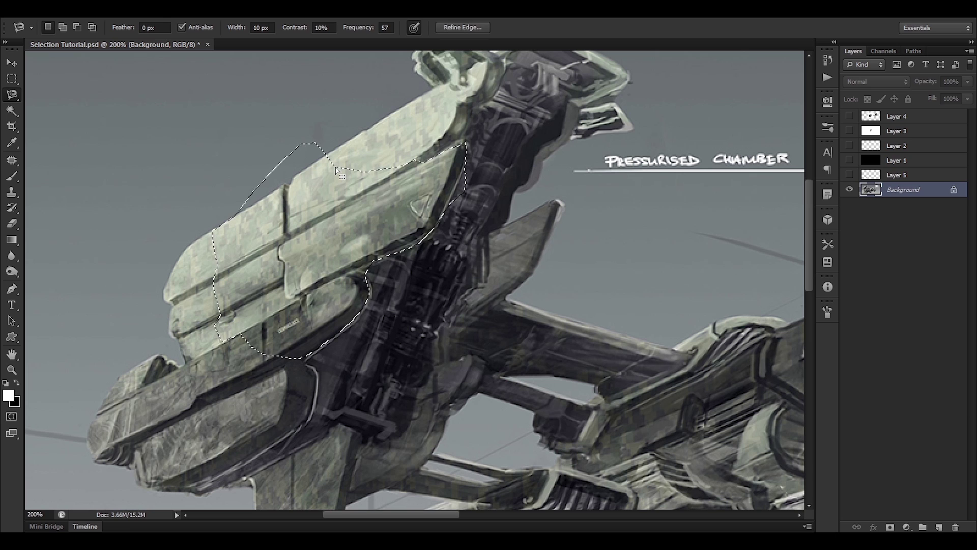
Step: Try another Magnetic Lasso selection around the pod's dark inner edge, clear it, and switch to the Polygonal Lasso
click(464, 163)
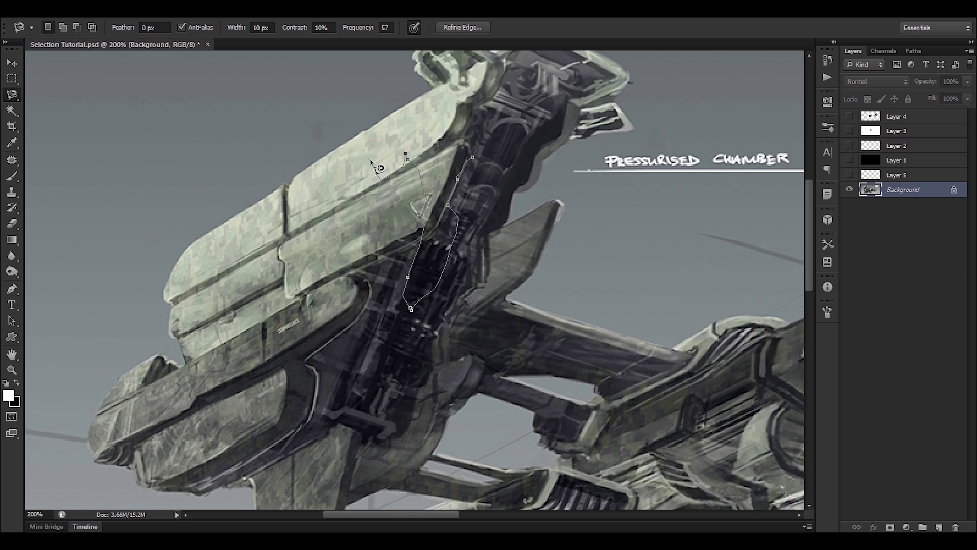
key(Return)
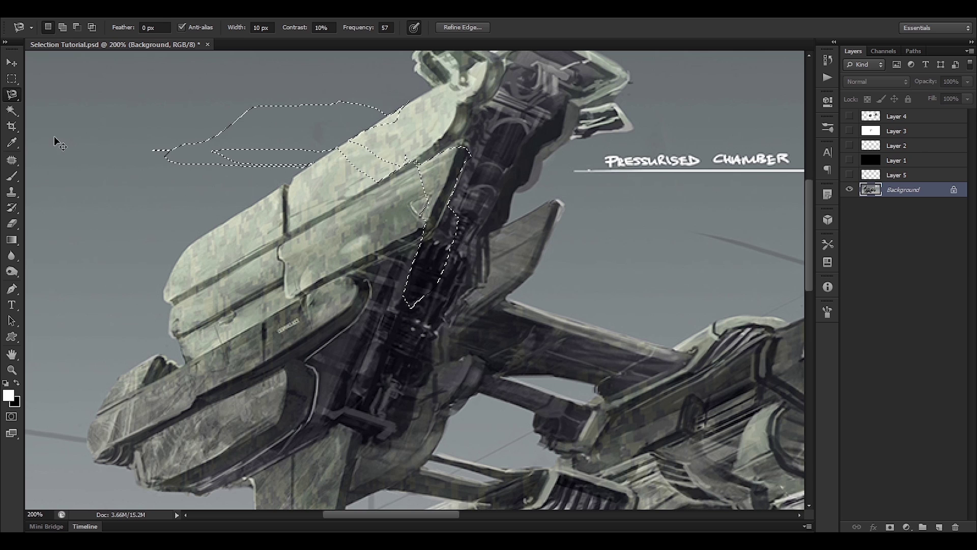
click(12, 95)
drag(40, 102, 47, 103)
key(ctrl+d)
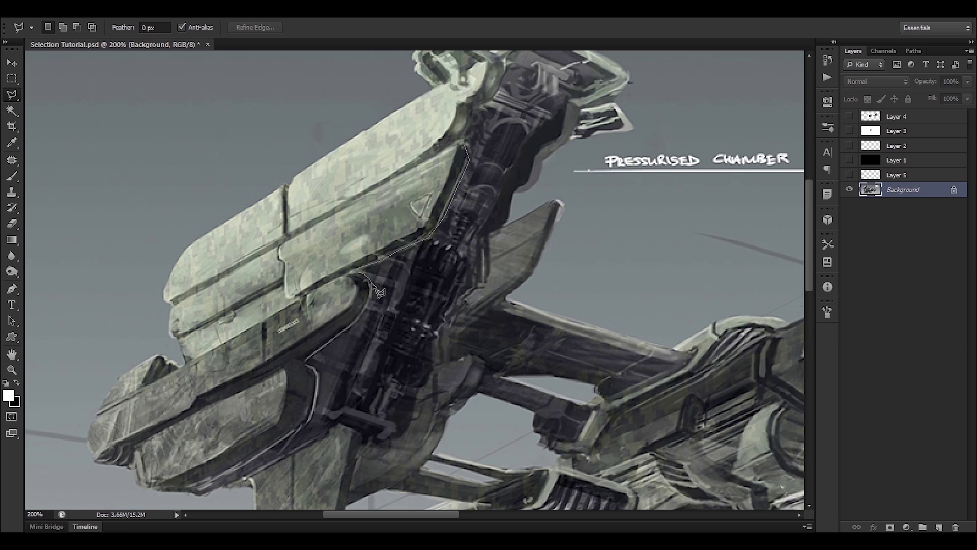
Step: Trace a Polygonal Lasso selection along the inner edge of the pod's side panels and deselect it
double_click(366, 321)
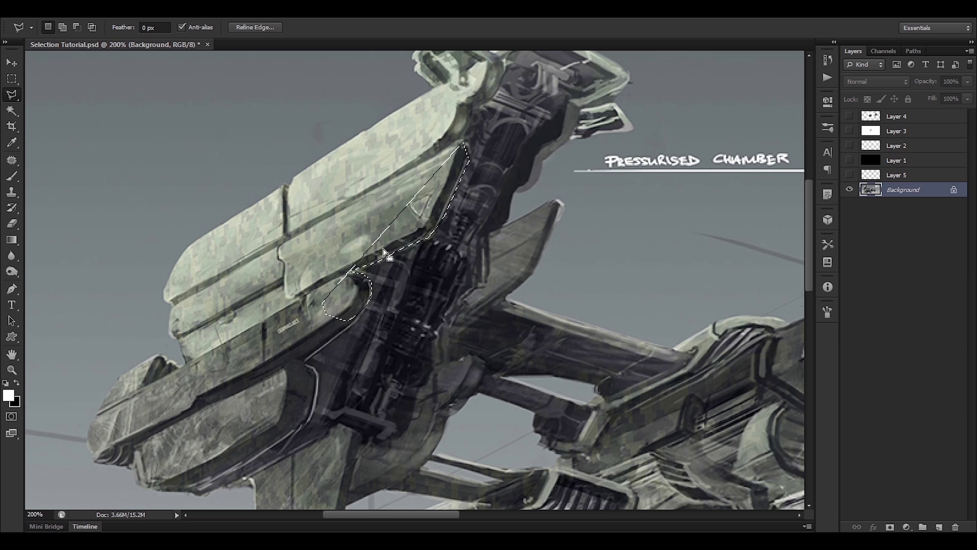
key(ctrl+BackSpace)
key(ctrl+z)
key(ctrl+d)
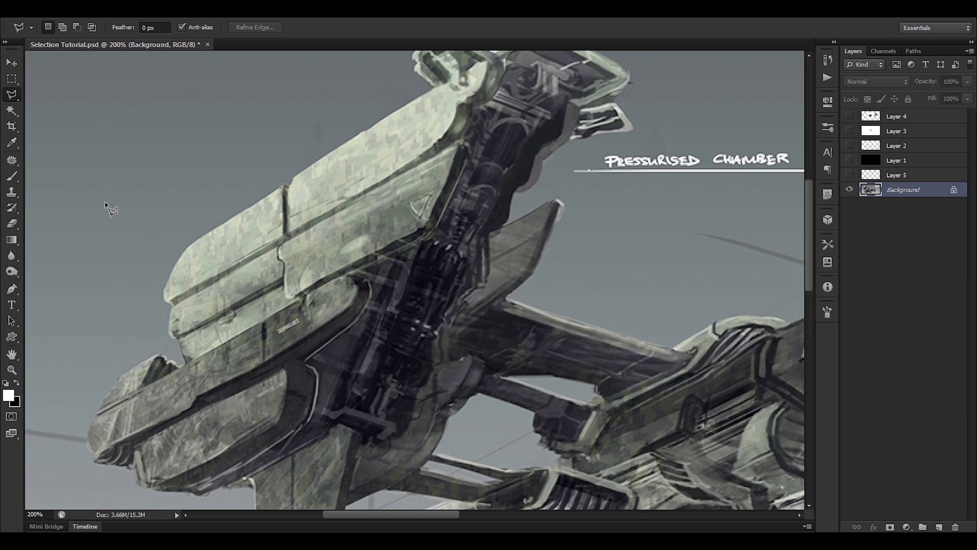
Step: Trace a freehand Lasso selection around the pod's side panels, try another beside the dark strut, and clear the selection
right_click(16, 97)
click(46, 93)
mouse_move(470, 155)
mouse_down()
mouse_move(452, 209)
mouse_move(424, 246)
mouse_move(362, 273)
mouse_move(370, 295)
mouse_up()
drag(349, 327, 305, 363)
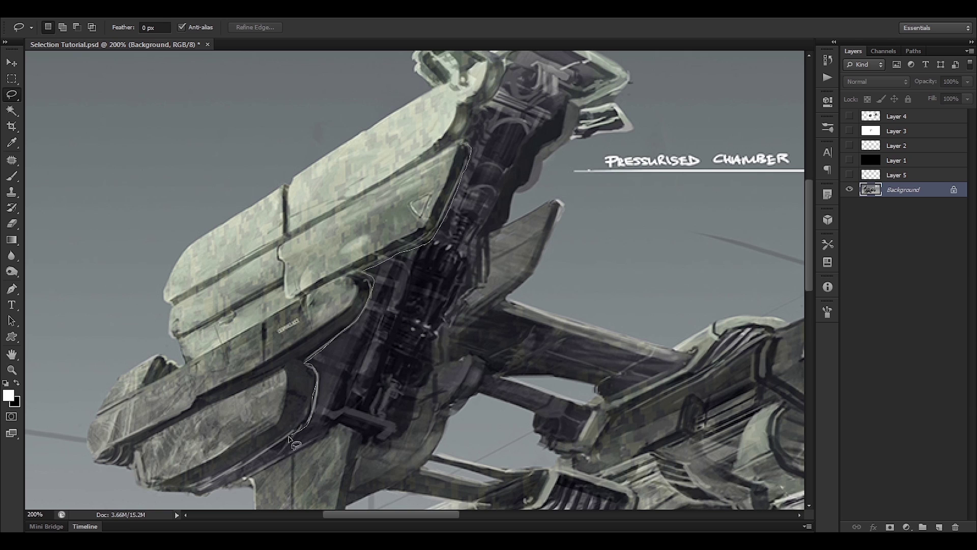
mouse_move(288, 437)
mouse_down()
mouse_move(230, 477)
mouse_move(157, 264)
mouse_move(341, 78)
mouse_up()
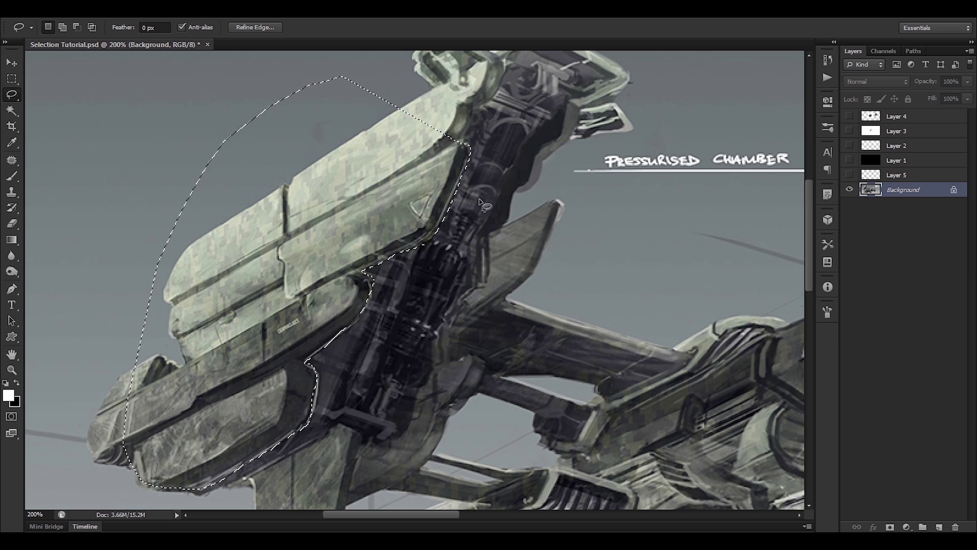
mouse_move(489, 144)
mouse_down()
mouse_move(480, 199)
mouse_move(410, 340)
mouse_move(410, 368)
mouse_up()
key(ctrl+z)
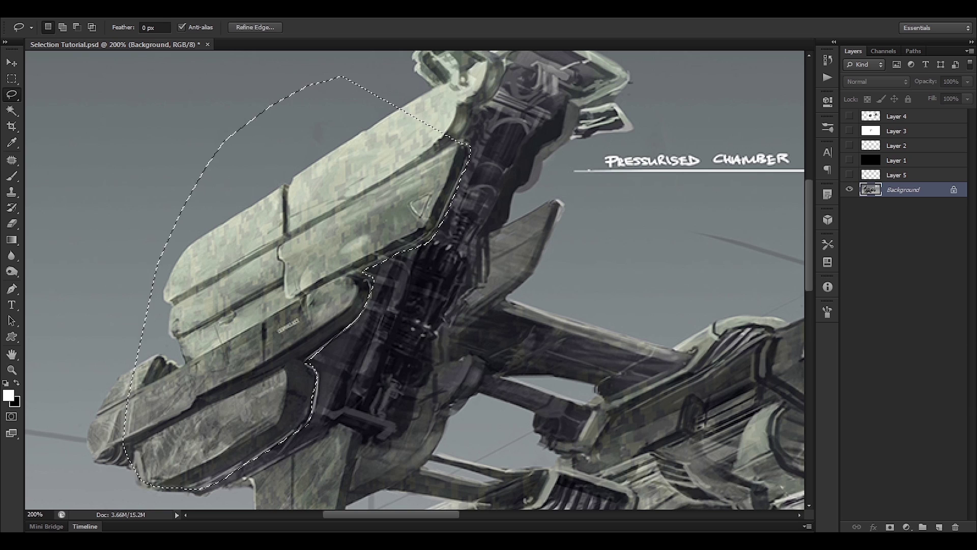
key(ctrl+d)
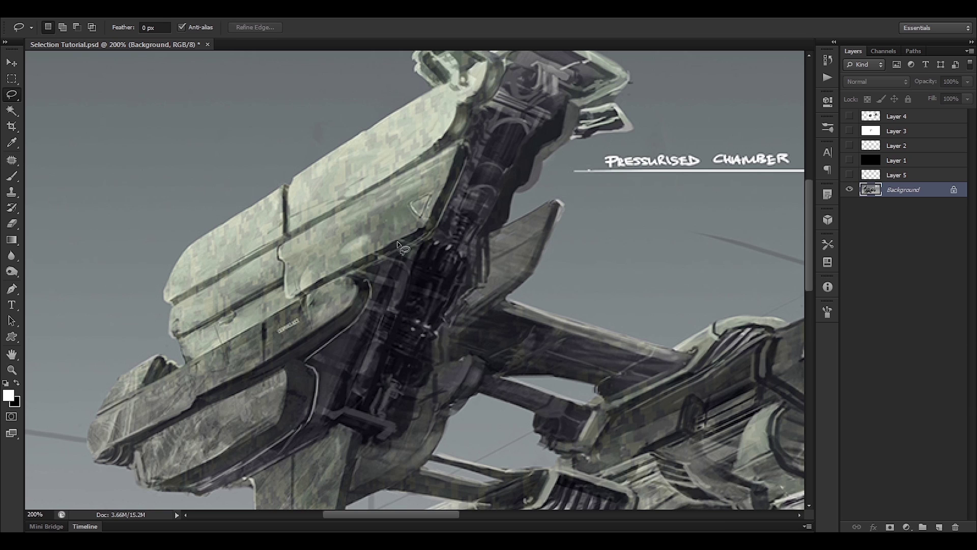
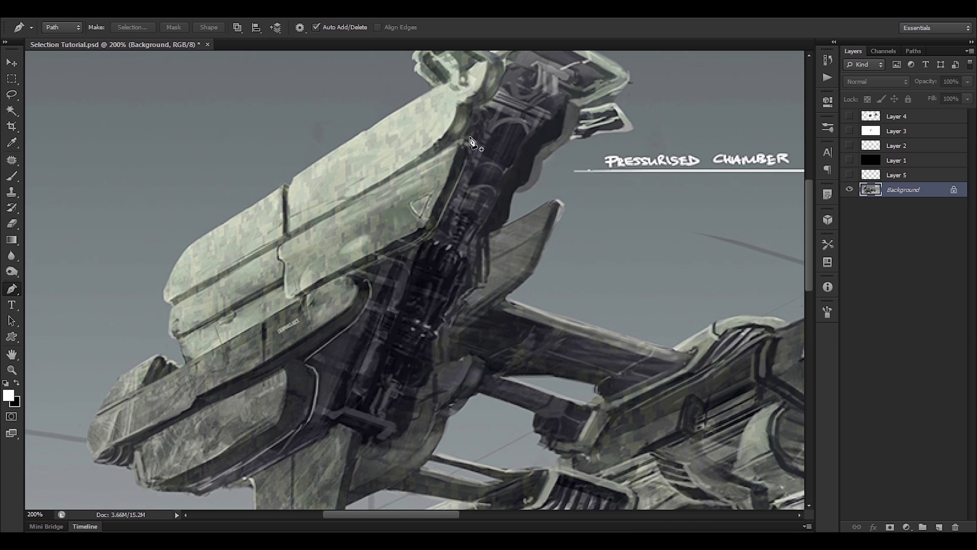
Step: Trace a Pen tool path down the pod's inner edge, from the upper panel's end to the lowest panel's curved corner
mouse_move(478, 136)
mouse_down()
mouse_move(383, 175)
mouse_move(626, 46)
mouse_move(619, 72)
mouse_move(542, 104)
mouse_move(543, 116)
mouse_up()
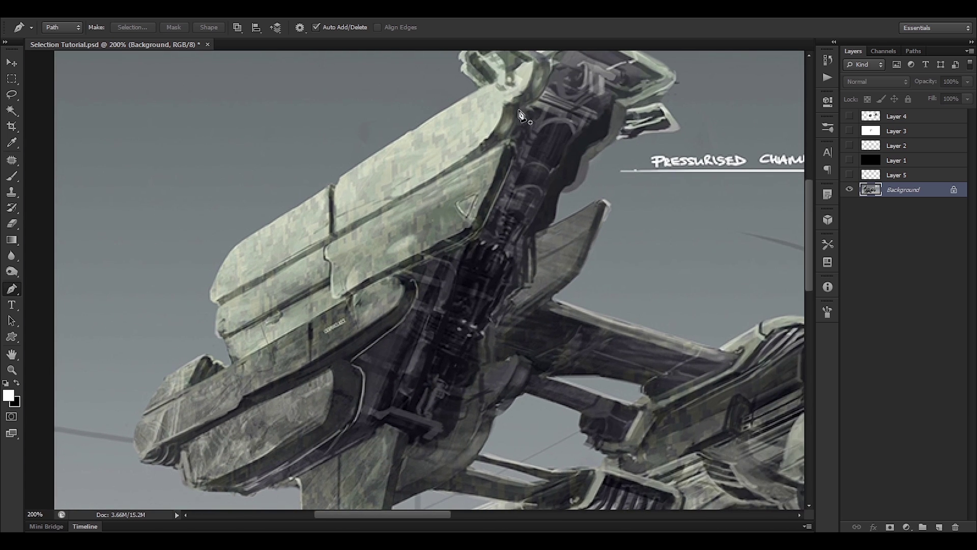
click(519, 107)
click(502, 144)
click(501, 193)
click(484, 231)
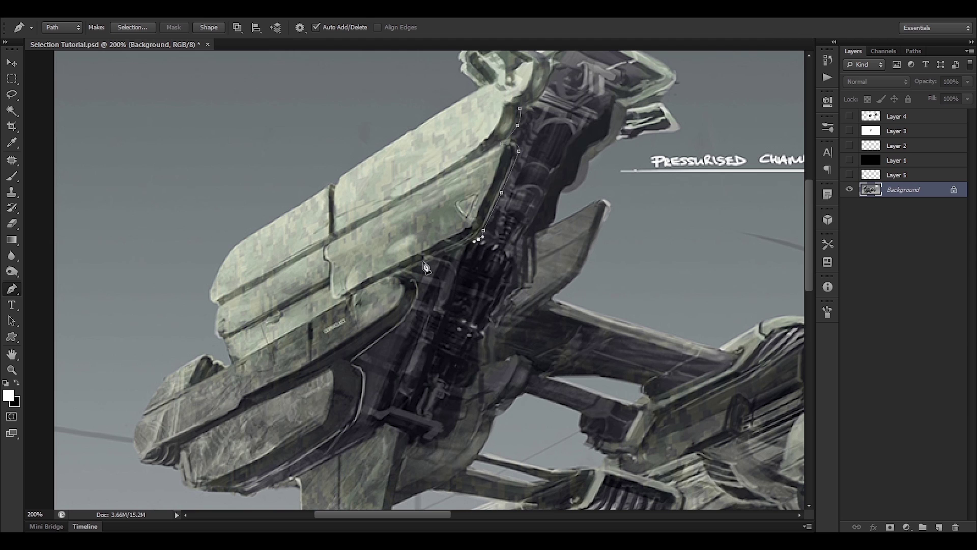
click(404, 272)
drag(418, 290, 414, 305)
click(350, 363)
drag(361, 412, 359, 419)
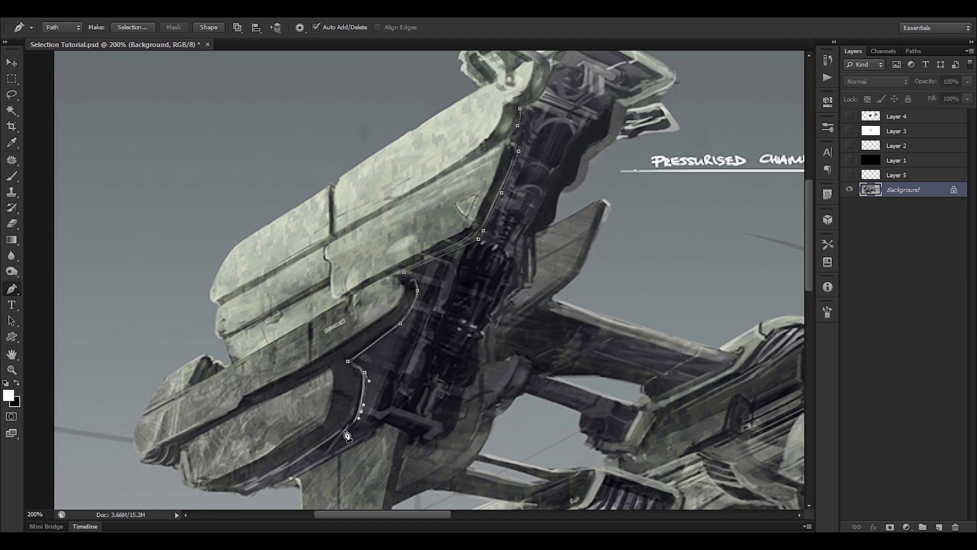
Step: Continue the path under the lowest panel and loosely around the pod's outer side over the empty background
click(224, 491)
click(120, 474)
click(78, 377)
click(98, 234)
click(115, 195)
click(284, 109)
scroll(392, 122, up, 3)
scroll(392, 122, right, 2)
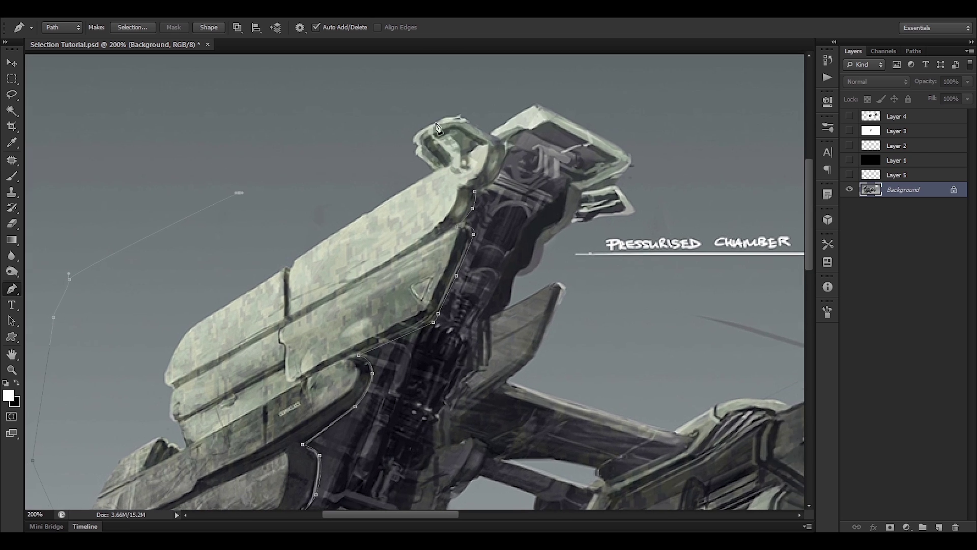
Step: Close the path around the pod's top bracket back to its starting point and convert it into a selection
click(470, 87)
click(549, 119)
click(522, 130)
click(504, 140)
drag(501, 171, 493, 181)
click(475, 191)
drag(220, 312, 289, 176)
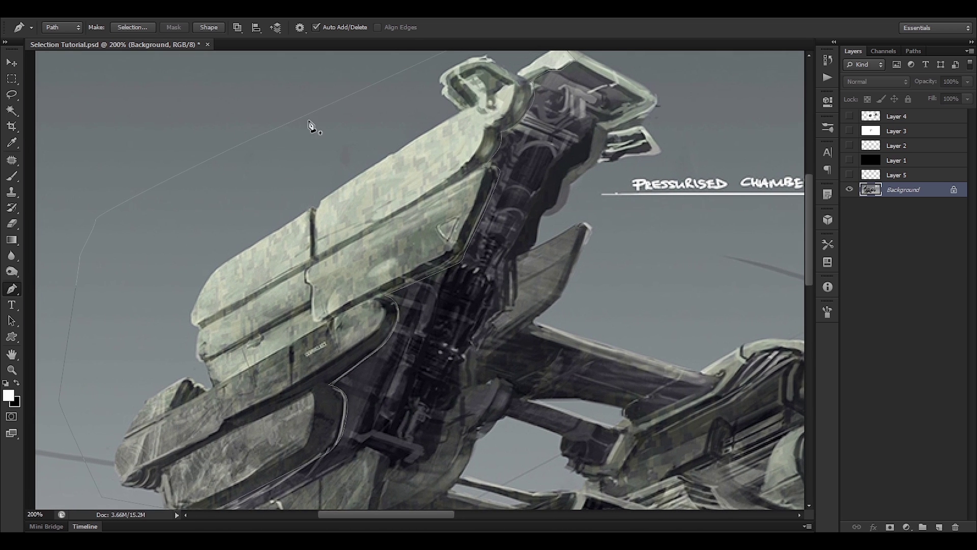
key(ctrl+Return)
Step: Undo the selection to bring back the path and move its outer anchor point in the background slightly outward
drag(343, 224, 347, 170)
drag(429, 163, 397, 235)
drag(463, 229, 426, 222)
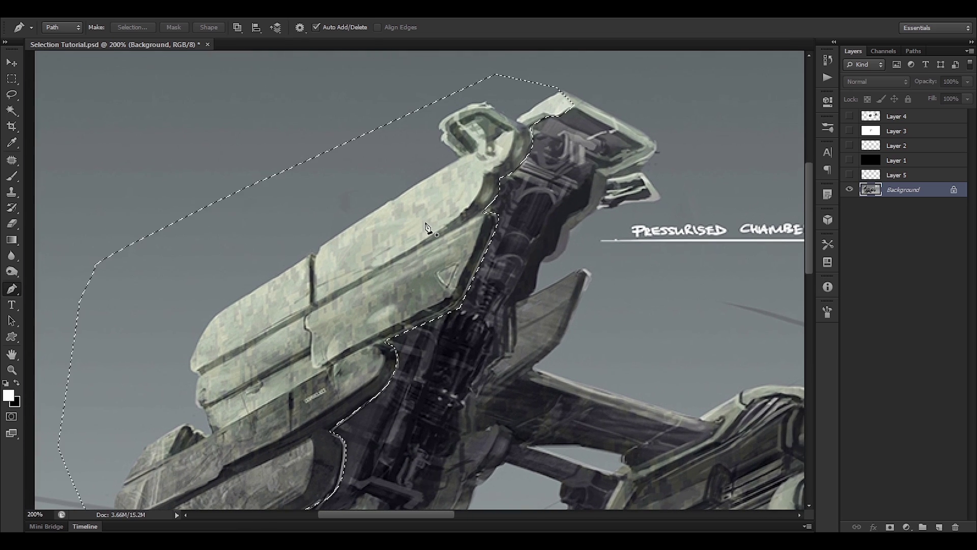
drag(368, 301, 434, 216)
drag(328, 325, 375, 287)
key(ctrl+z)
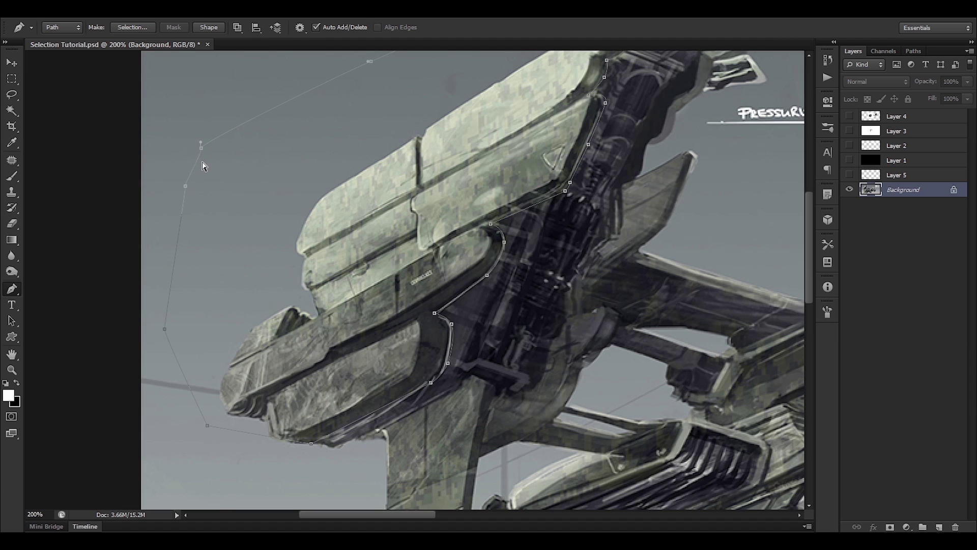
drag(203, 148, 213, 109)
Step: Try moving the anchor point on the panel's inner edge, undo that move, and convert the path into a selection
drag(502, 196, 429, 244)
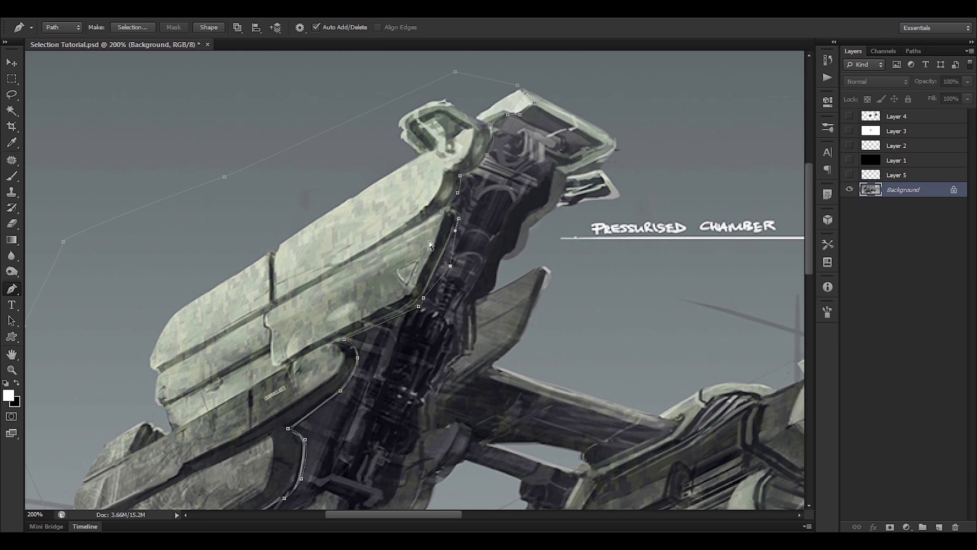
key(ctrl+z)
ctrl+click(460, 233)
drag(484, 240, 529, 222)
drag(446, 257, 461, 203)
drag(556, 208, 548, 230)
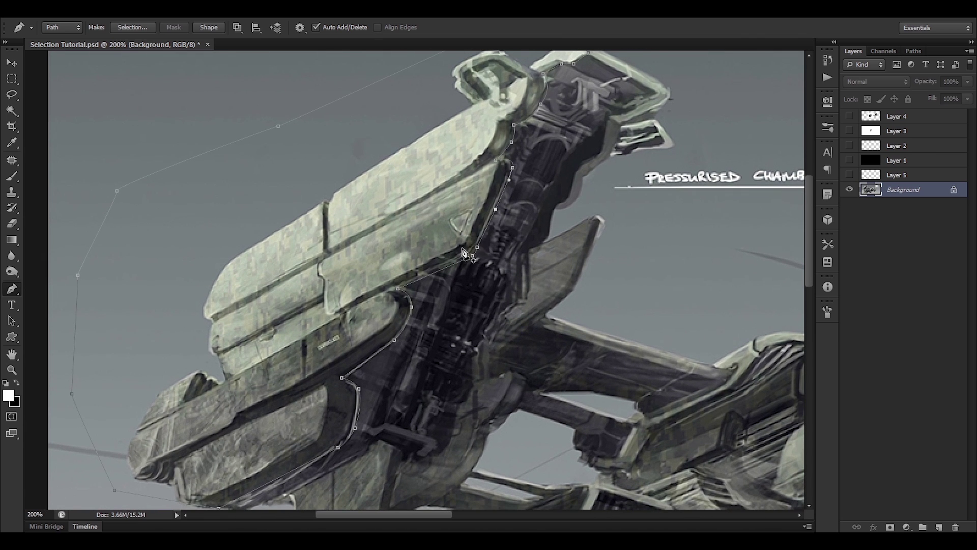
key(ctrl+Return)
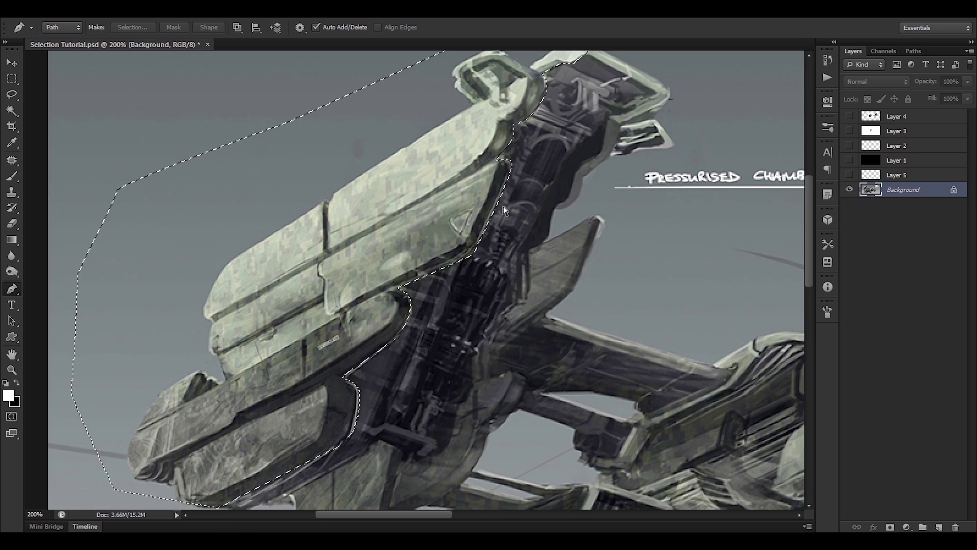
Step: Trace a Pen path around the inner side panel with the triangle marking and subtract it from the selection
drag(438, 217, 407, 281)
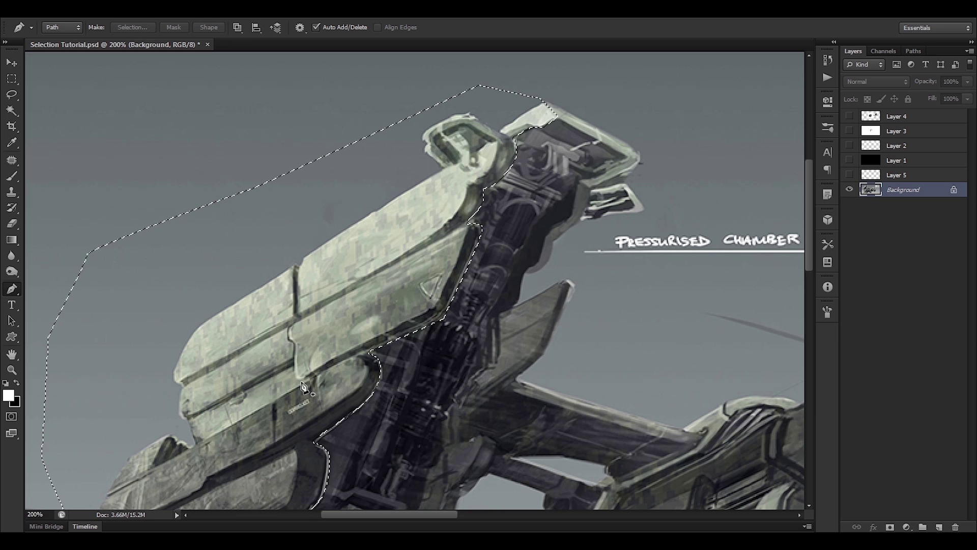
click(490, 212)
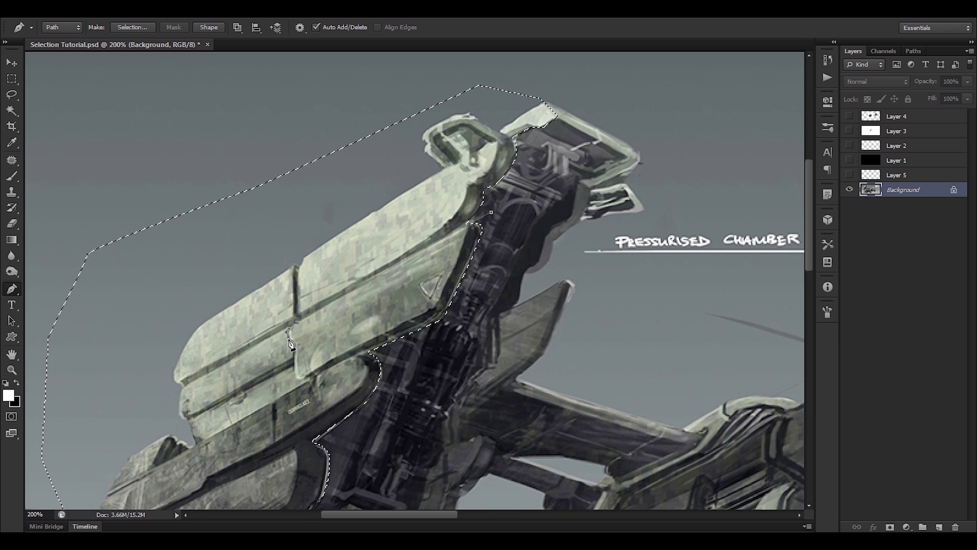
click(298, 380)
drag(540, 239, 499, 220)
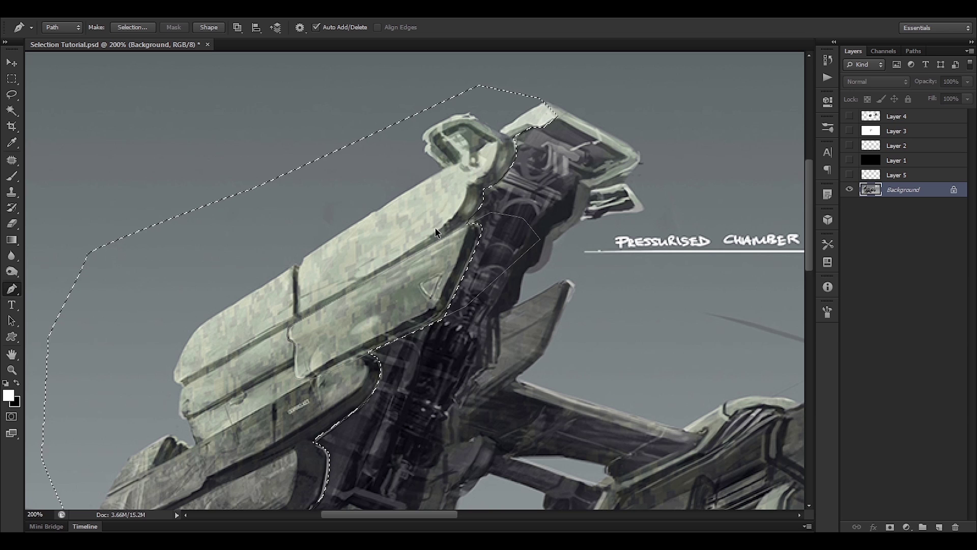
key(ctrl+Return)
drag(438, 289, 445, 199)
drag(409, 251, 401, 330)
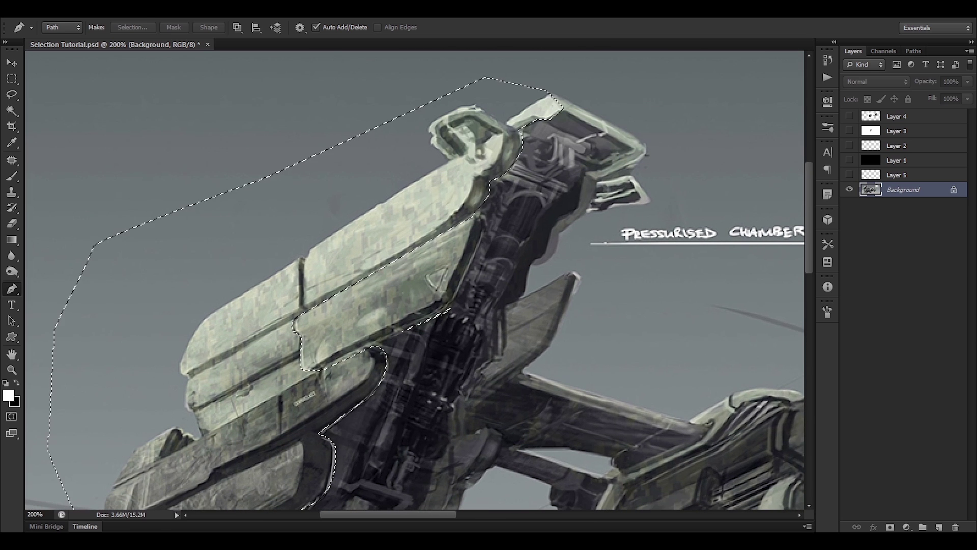
Step: Preview a Hue/Saturation adjustment with Hue at -180 on the selection and cancel it
key(ctrl+u)
drag(659, 377, 595, 373)
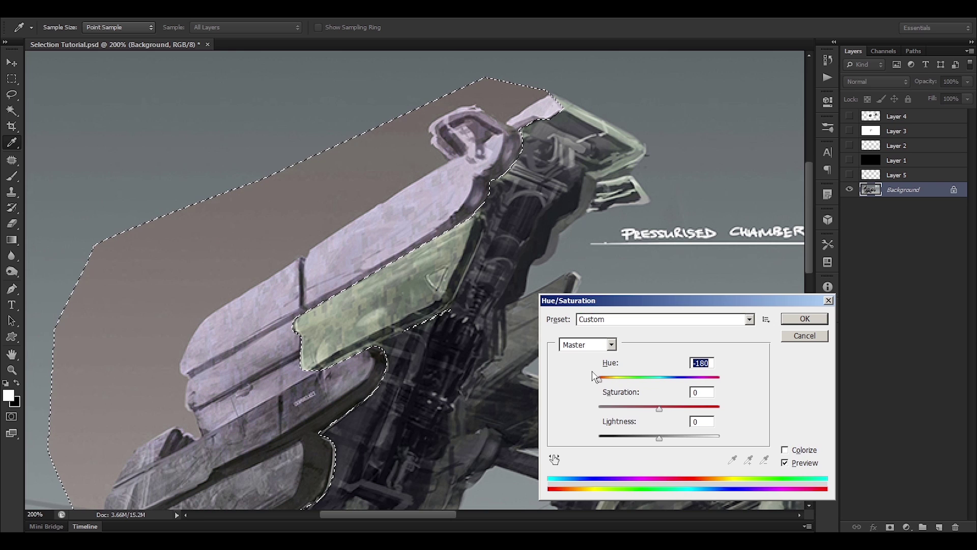
click(802, 336)
Step: Trace a Pen path along the pod's outer silhouette from the top bracket down and start looping back through the background
key(p)
click(555, 90)
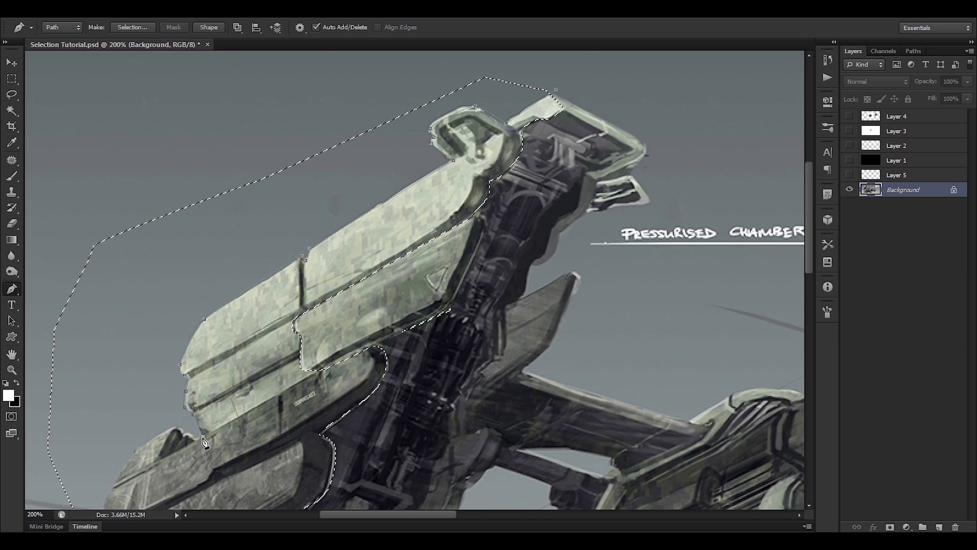
click(187, 433)
click(179, 425)
drag(170, 420, 224, 337)
drag(182, 376, 181, 379)
drag(157, 422, 155, 432)
click(164, 452)
click(198, 456)
click(208, 476)
click(152, 495)
click(103, 465)
click(82, 309)
Step: Finish the path around the background outside the pod and subtract that area from the selection
scroll(102, 331, up, 5)
click(107, 258)
click(339, 150)
click(444, 129)
click(576, 130)
click(602, 143)
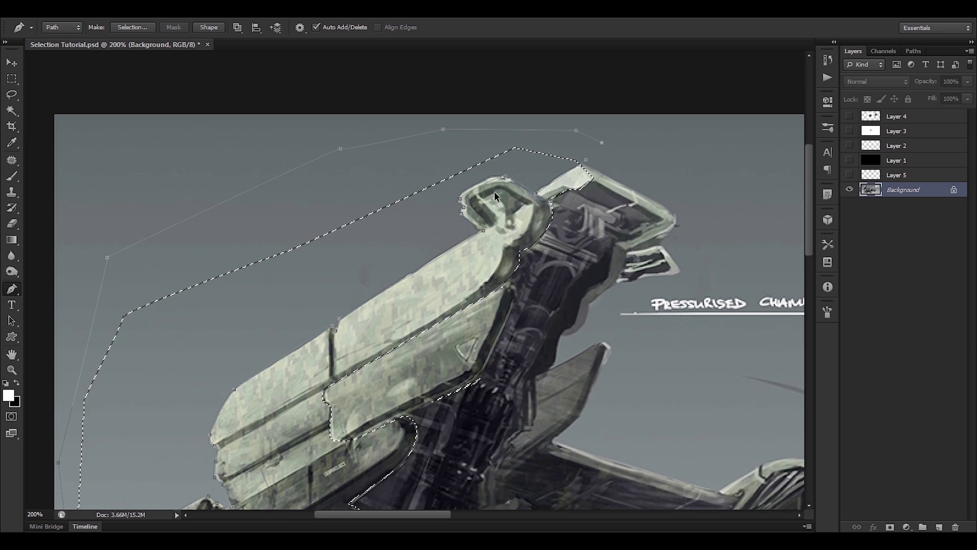
key(ctrl+Return)
drag(365, 288, 373, 169)
key(ctrl+d)
drag(405, 376, 333, 314)
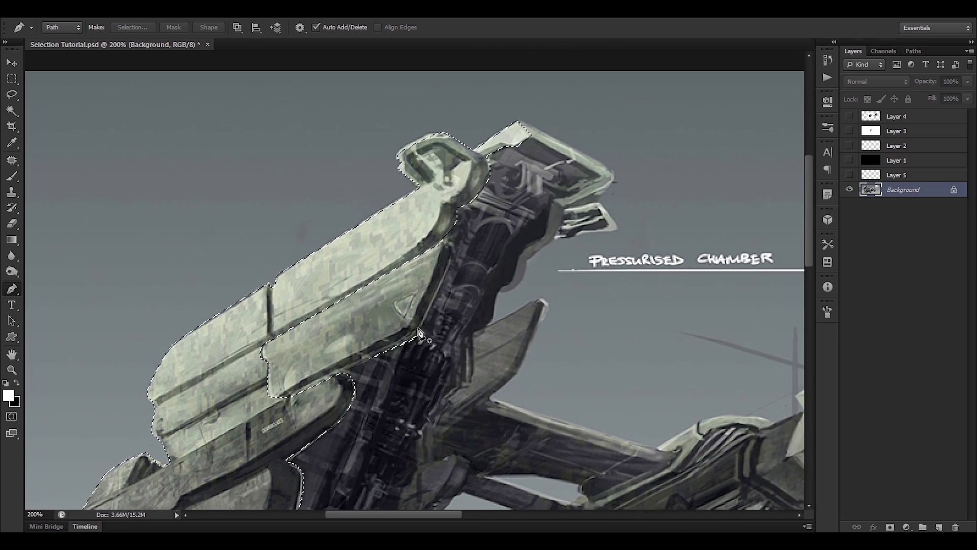
Step: Trace a Pen path from the top bracket's peak along its outer edge and around the small fin below it
key(l)
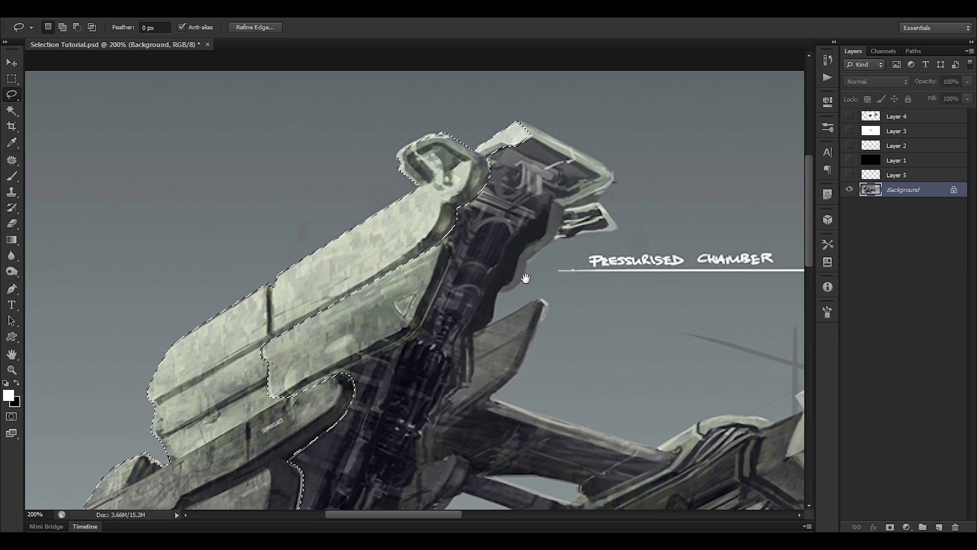
drag(522, 298, 478, 370)
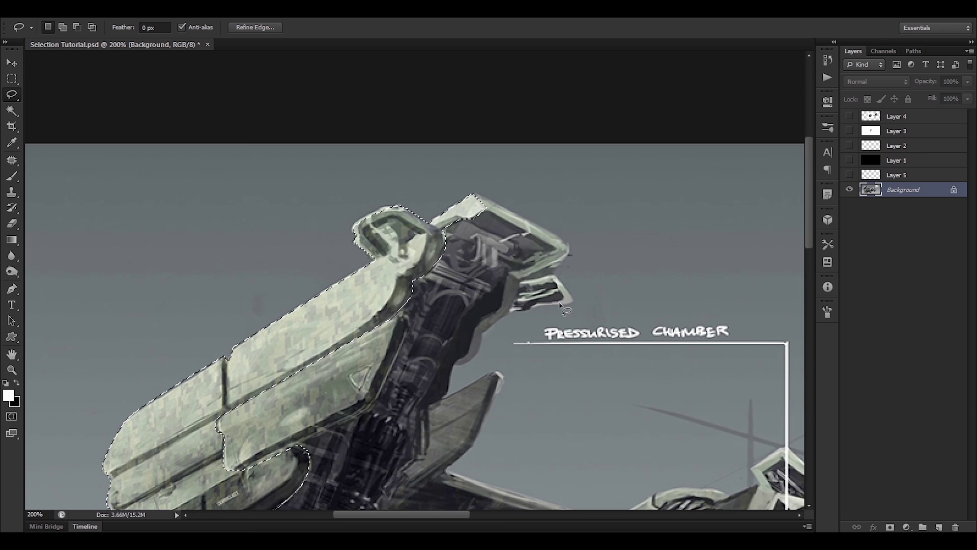
key(p)
click(475, 198)
click(565, 242)
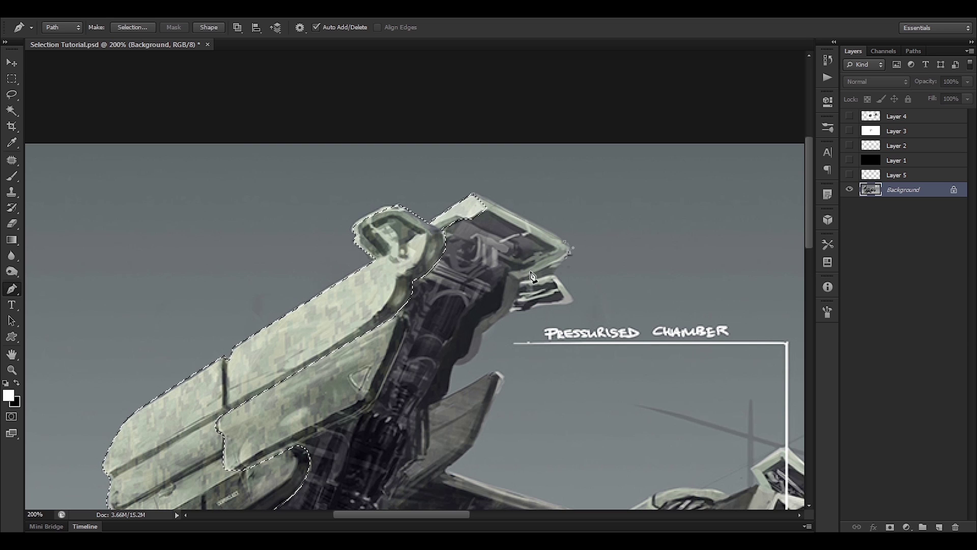
click(557, 278)
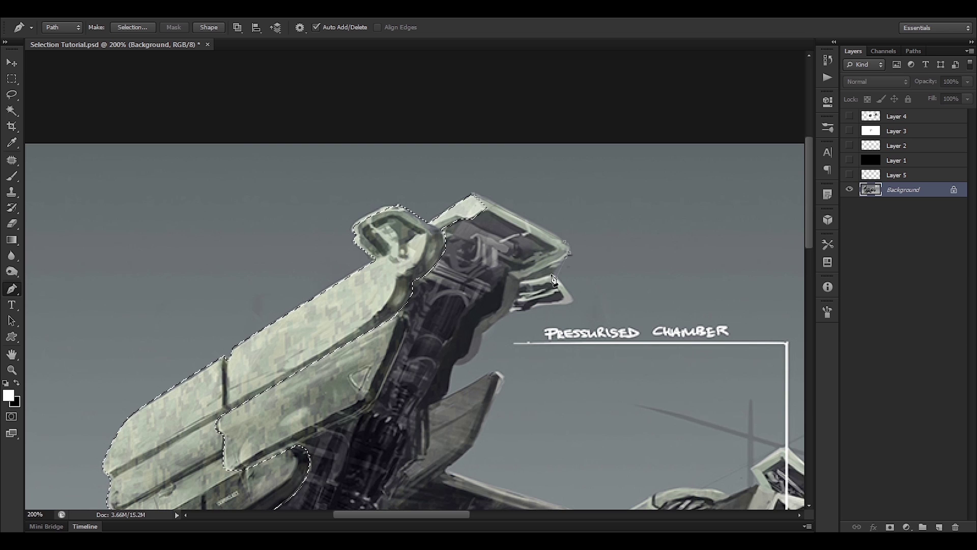
click(551, 266)
click(562, 305)
click(509, 313)
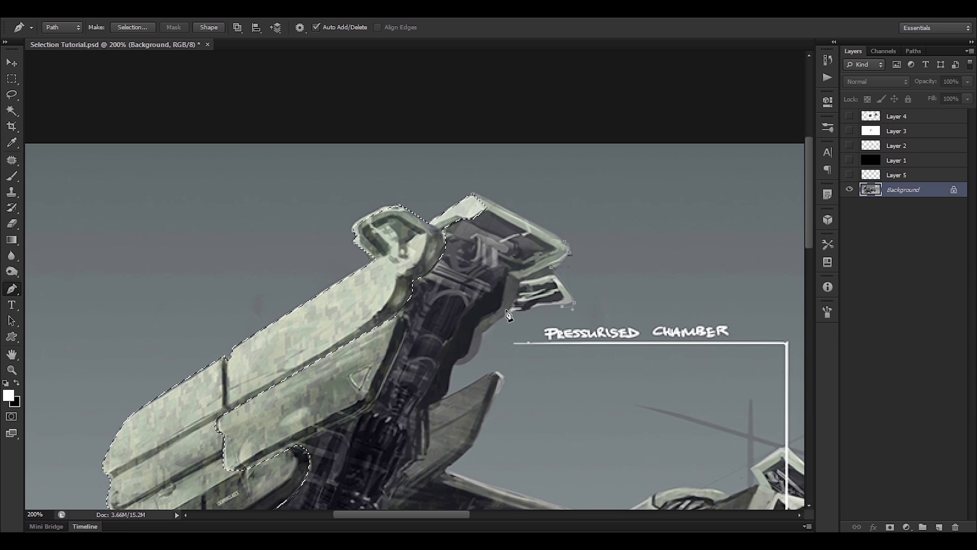
Step: Close the path along the bracket's inner rim and add the enclosed rim and fin to the pod selection
click(515, 268)
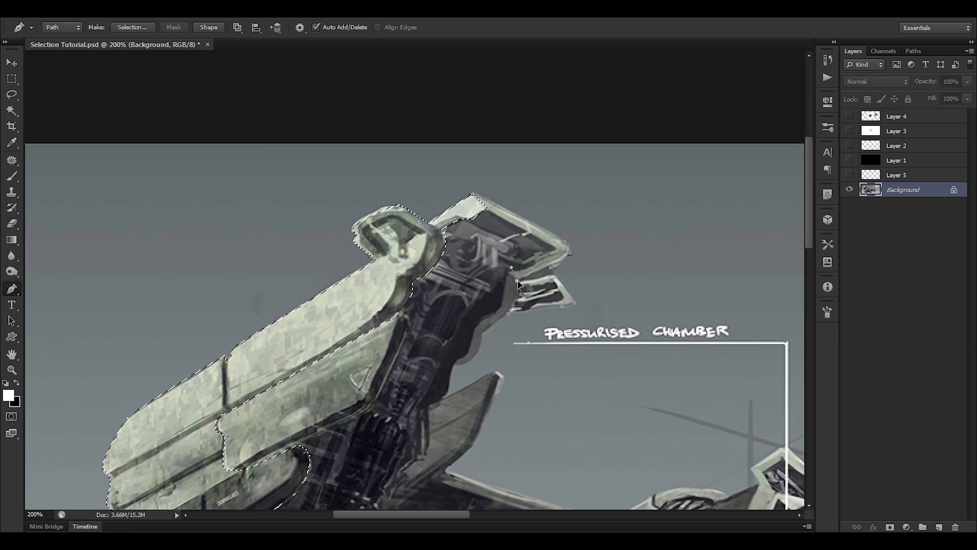
click(510, 273)
click(552, 250)
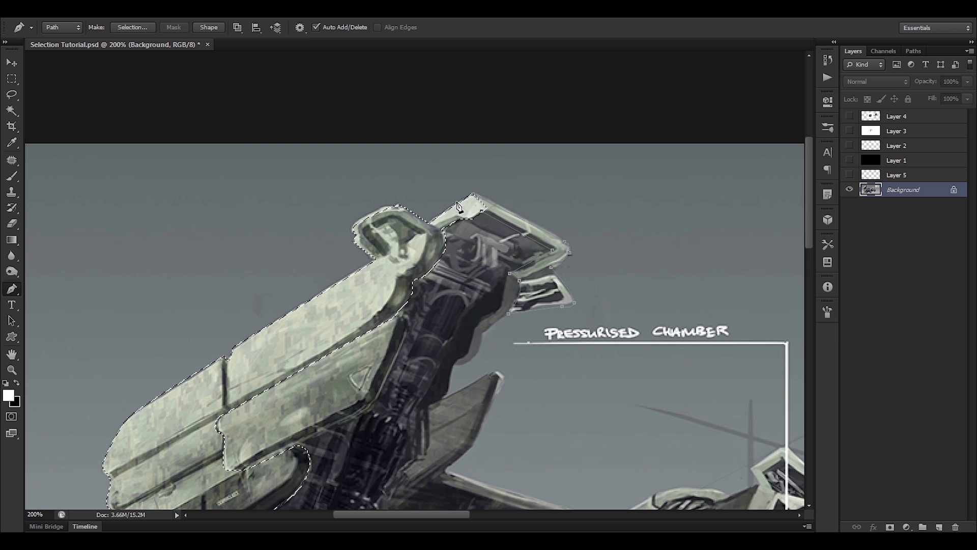
click(470, 246)
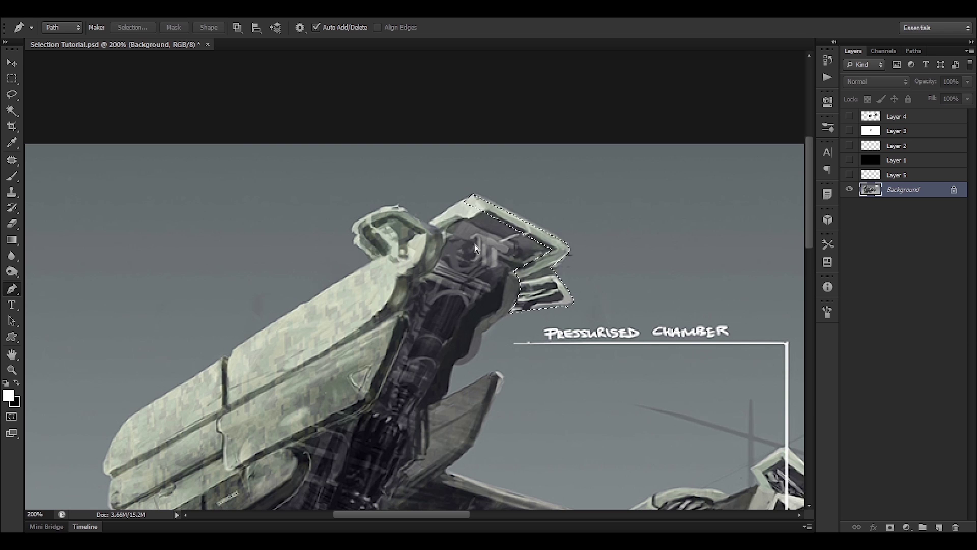
drag(498, 253, 498, 253)
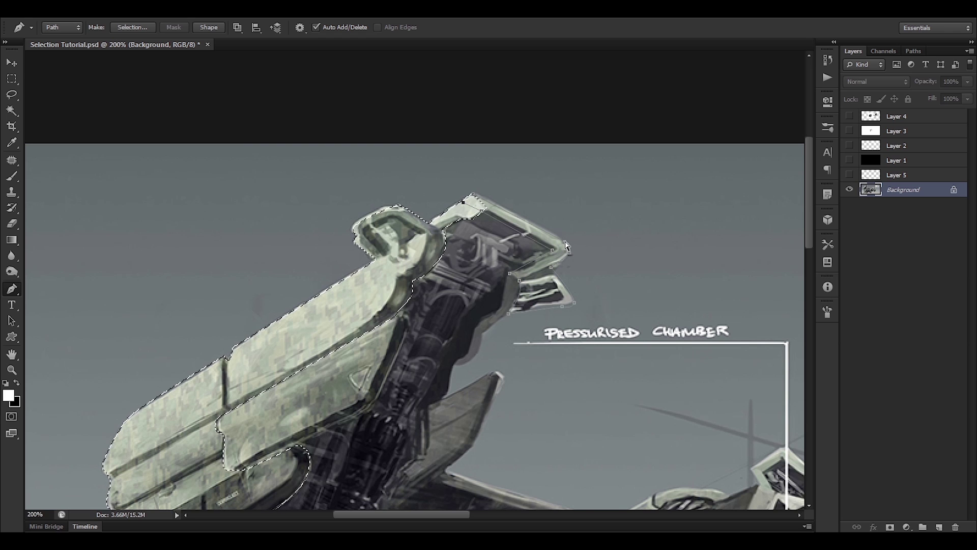
key(ctrl+Return)
drag(469, 283, 464, 220)
Step: Apply a Hue/Saturation adjustment to the selection with Hue at +180 and Saturation at +87
key(ctrl+u)
drag(660, 380, 721, 378)
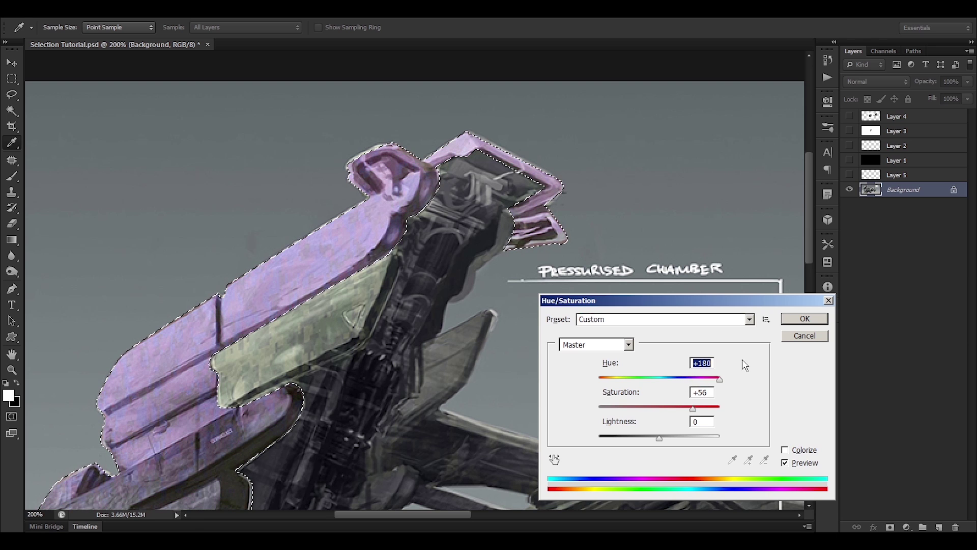
drag(693, 407, 712, 407)
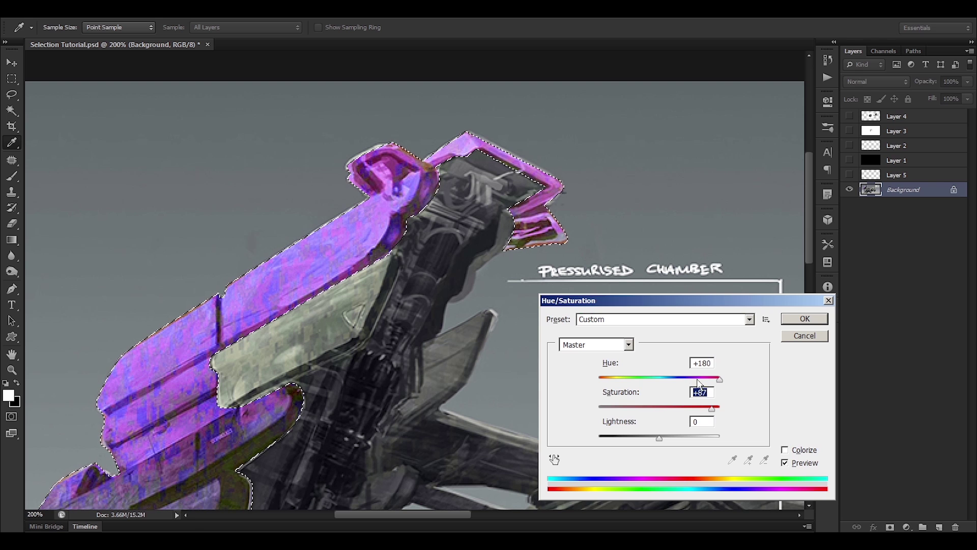